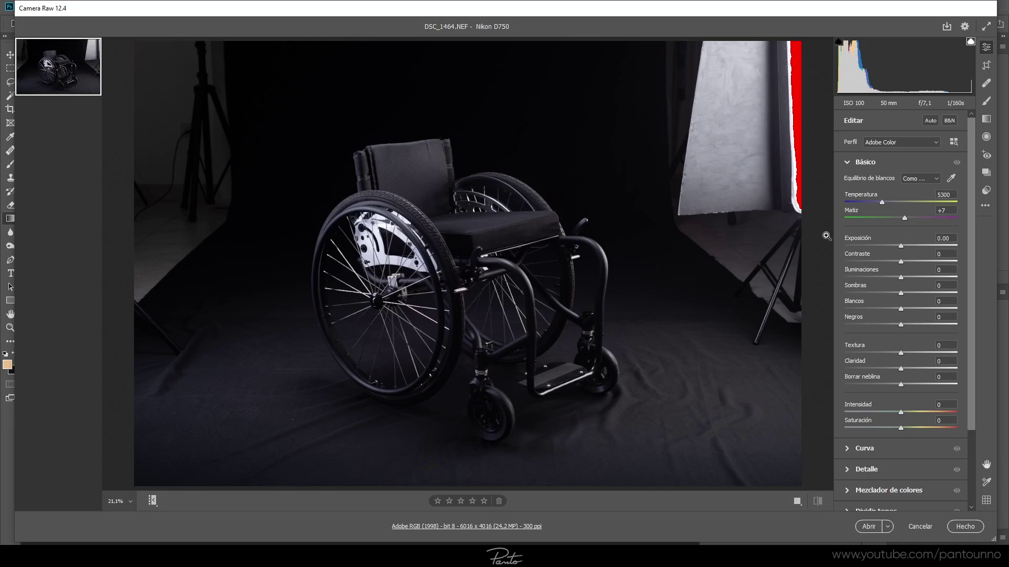
- Set temperature 5200, exposure +0.10, clarity +8, blacks -6 and highlights +5 in the Basic panel
{"action": "left_click", "coordinate": [942, 195]}
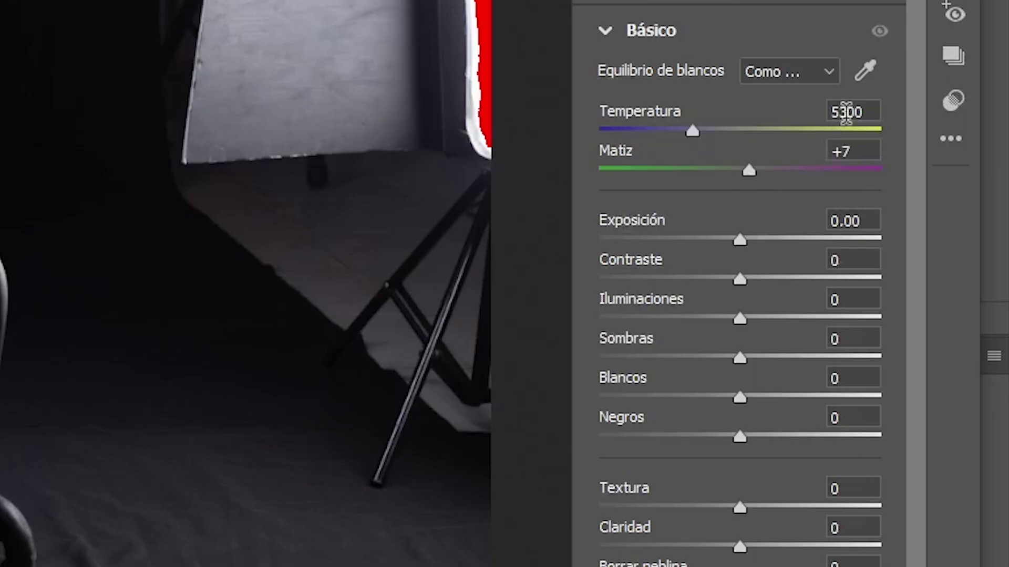
{"action": "left_click", "coordinate": [943, 195]}
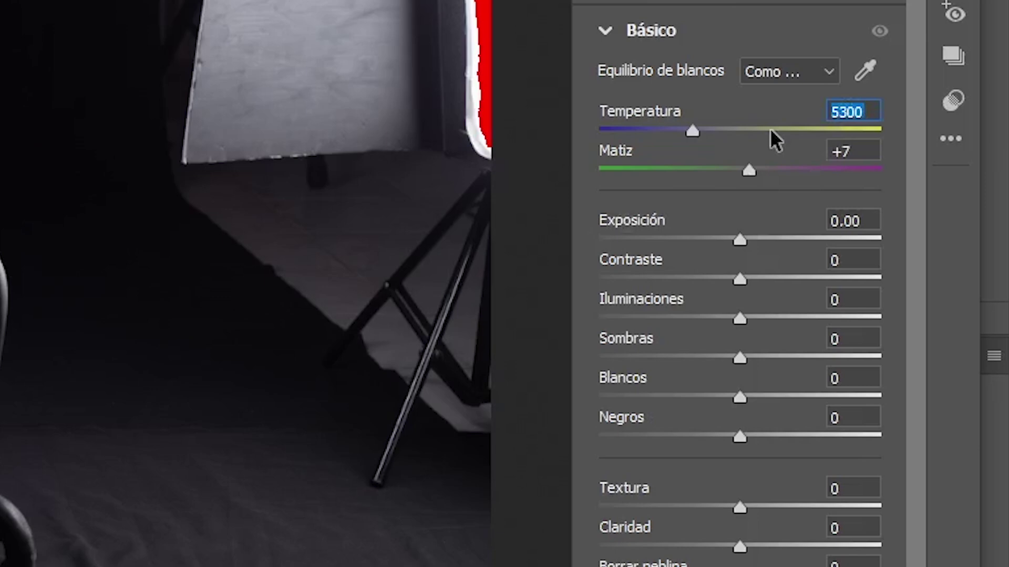
{"action": "key", "text": "Down"}
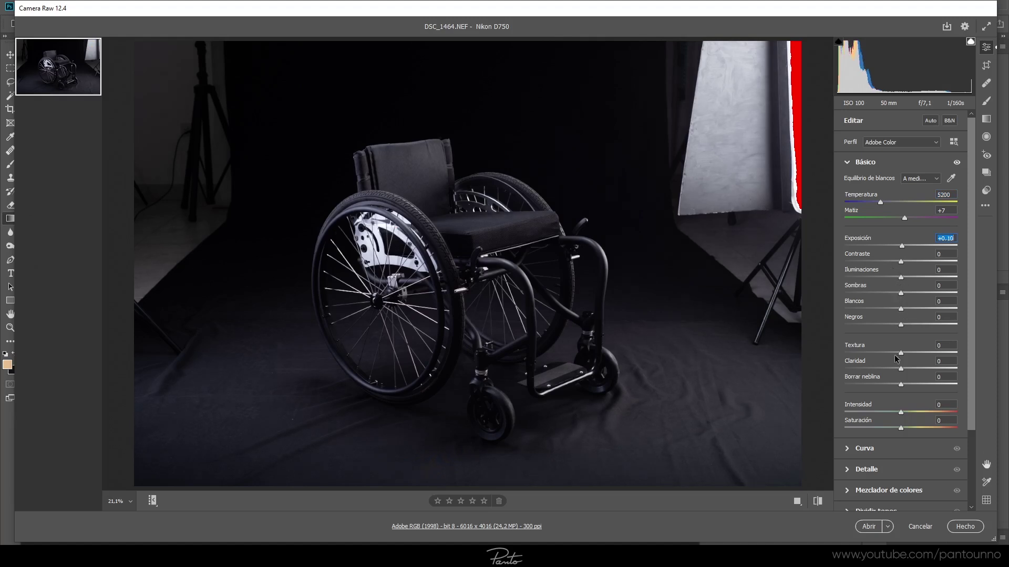
{"action": "left_click", "coordinate": [906, 369]}
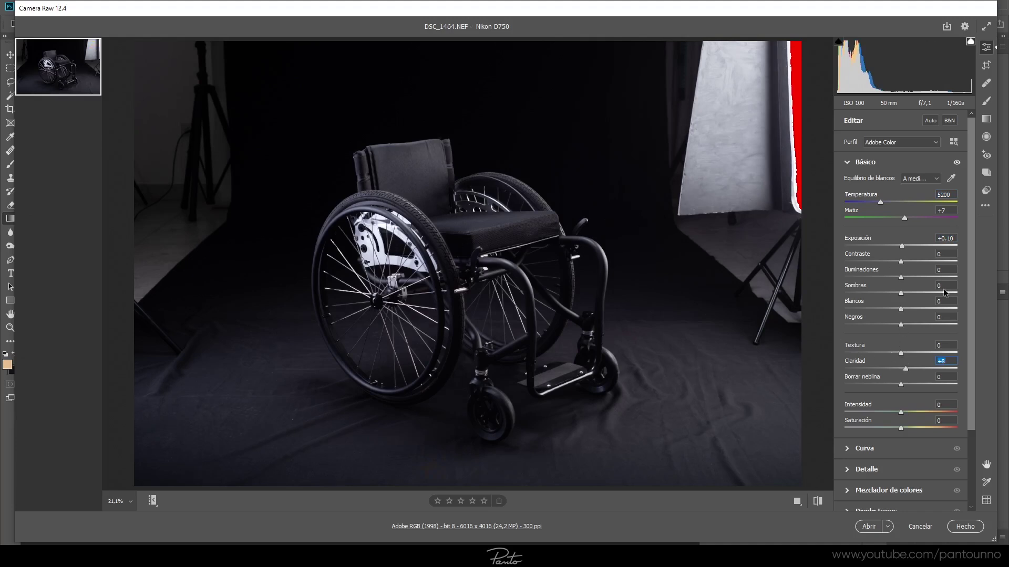
{"action": "left_click_drag", "start_coordinate": [901, 325], "coordinate": [898, 325]}
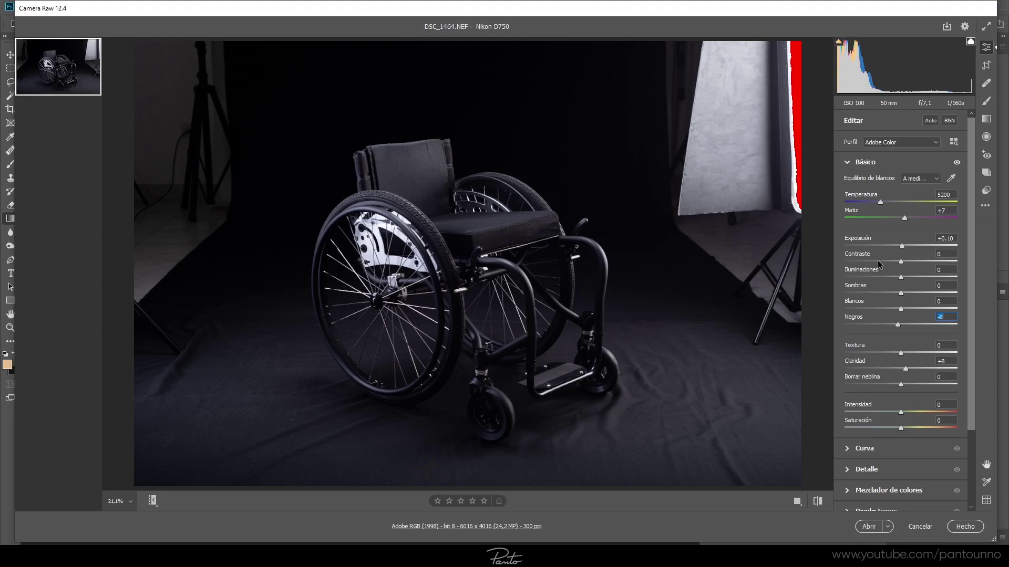
{"action": "left_click_drag", "start_coordinate": [900, 278], "coordinate": [901, 276]}
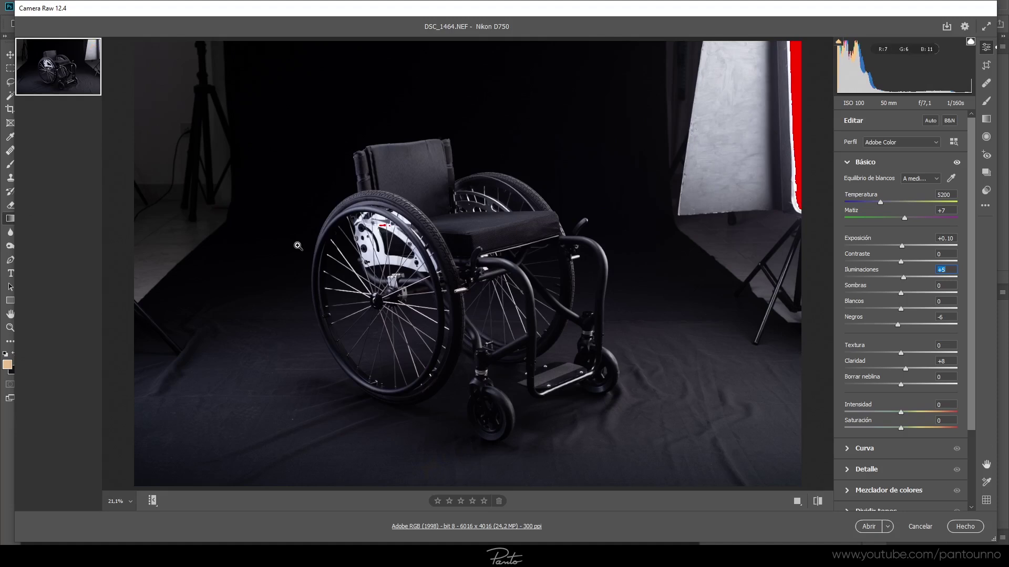
{"action": "left_click", "coordinate": [847, 161]}
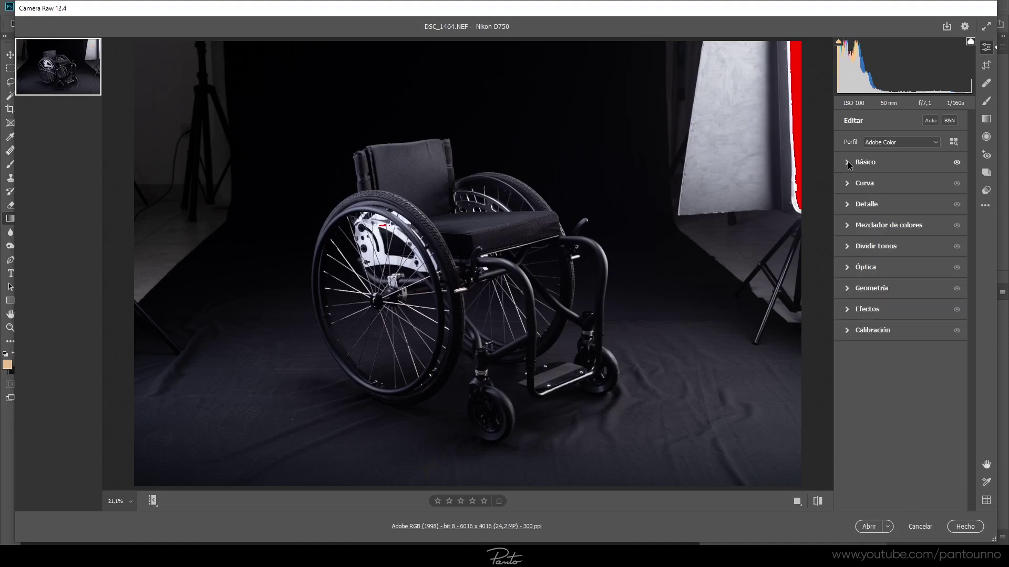
- Set Detail sharpening to amount 60 with masking 77 and open the photo in Photoshop
{"action": "left_click", "coordinate": [850, 204]}
{"action": "left_click_drag", "start_coordinate": [881, 229], "coordinate": [890, 232]}
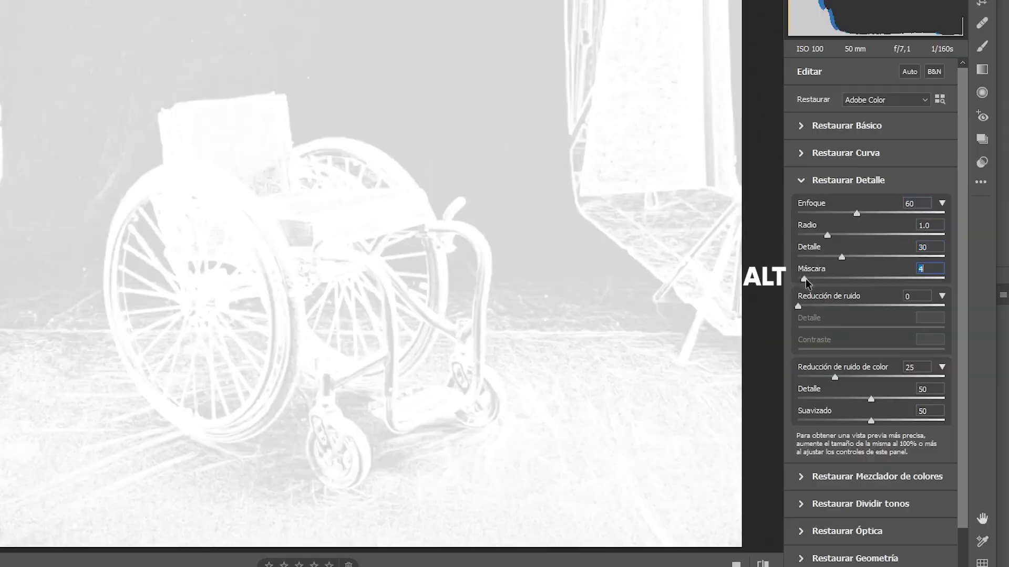
{"action": "left_click_drag", "start_coordinate": [846, 279], "coordinate": [910, 288]}
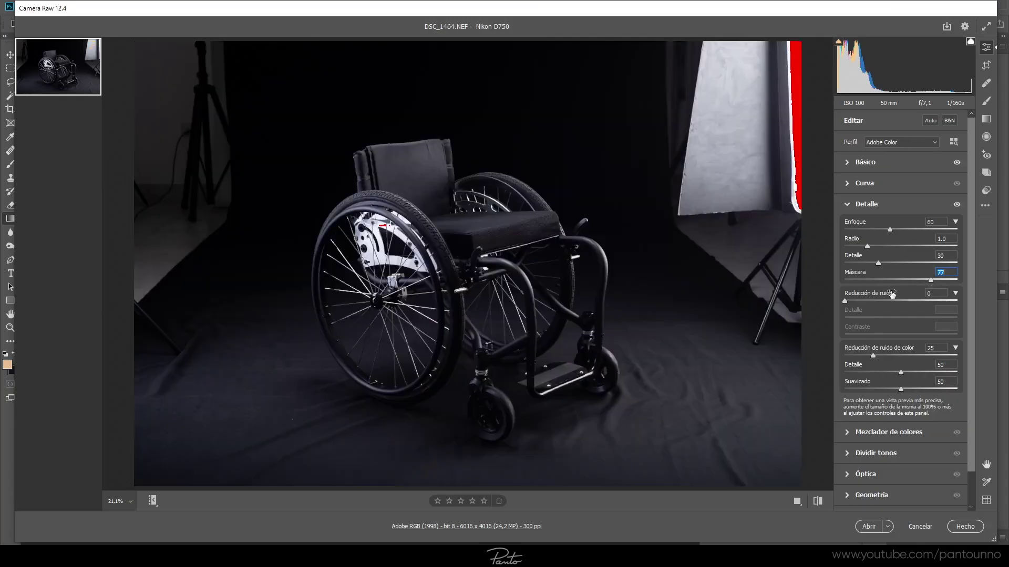
{"action": "left_click", "coordinate": [848, 205]}
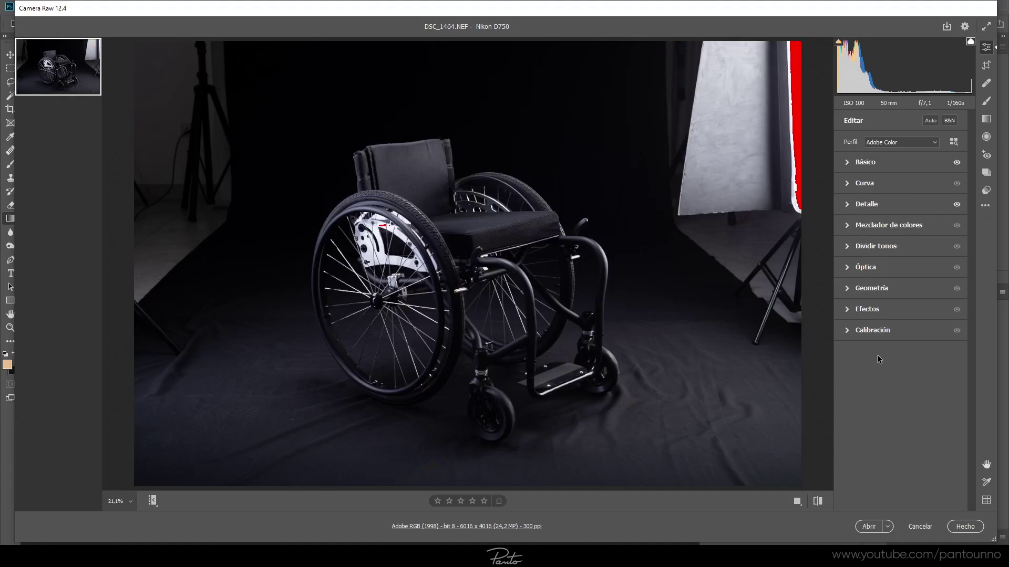
{"action": "left_click", "coordinate": [867, 527]}
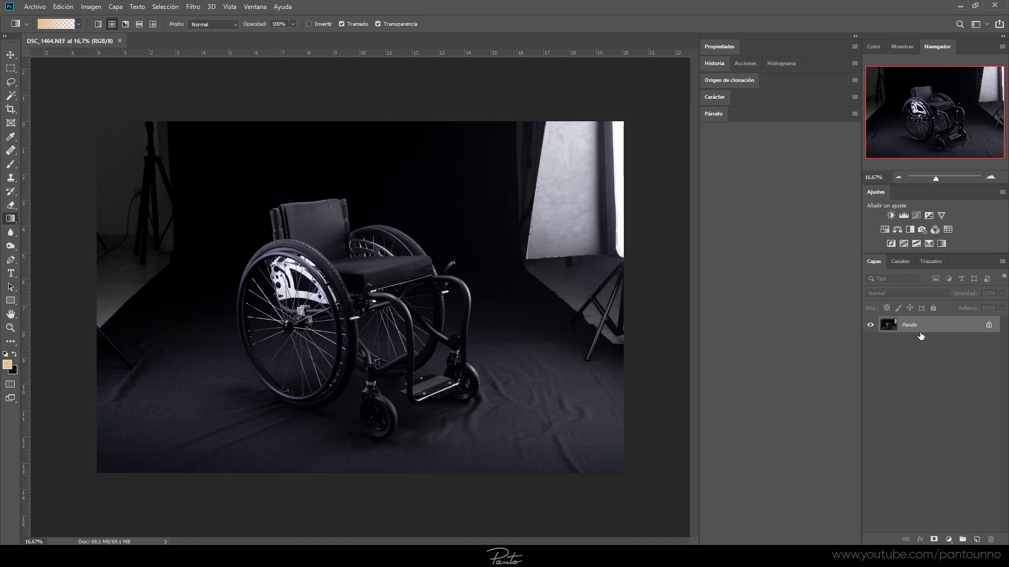
- Duplicate the background into Capa 1 and zoom to 200% on the seat
{"action": "key", "text": "ctrl+j"}
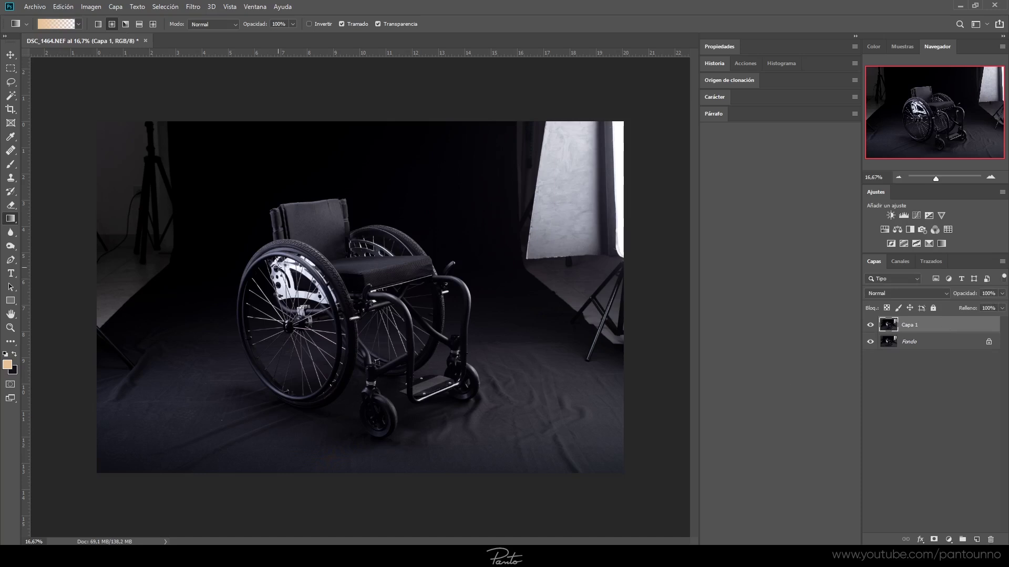
{"action": "scroll", "coordinate": [278, 269], "scroll_direction": "up", "scroll_amount": 1}
{"action": "scroll", "coordinate": [277, 269], "scroll_direction": "up", "scroll_amount": 1}
{"action": "scroll", "coordinate": [278, 269], "scroll_direction": "up", "scroll_amount": 1}
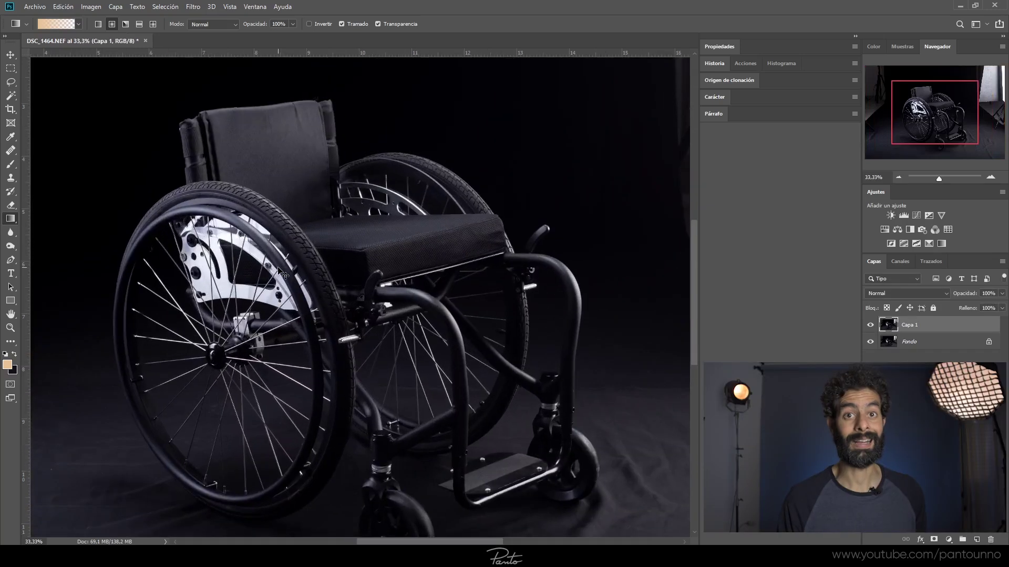
{"action": "scroll", "coordinate": [279, 271], "scroll_direction": "up", "scroll_amount": 1}
{"action": "scroll", "coordinate": [282, 273], "scroll_direction": "up", "scroll_amount": 1}
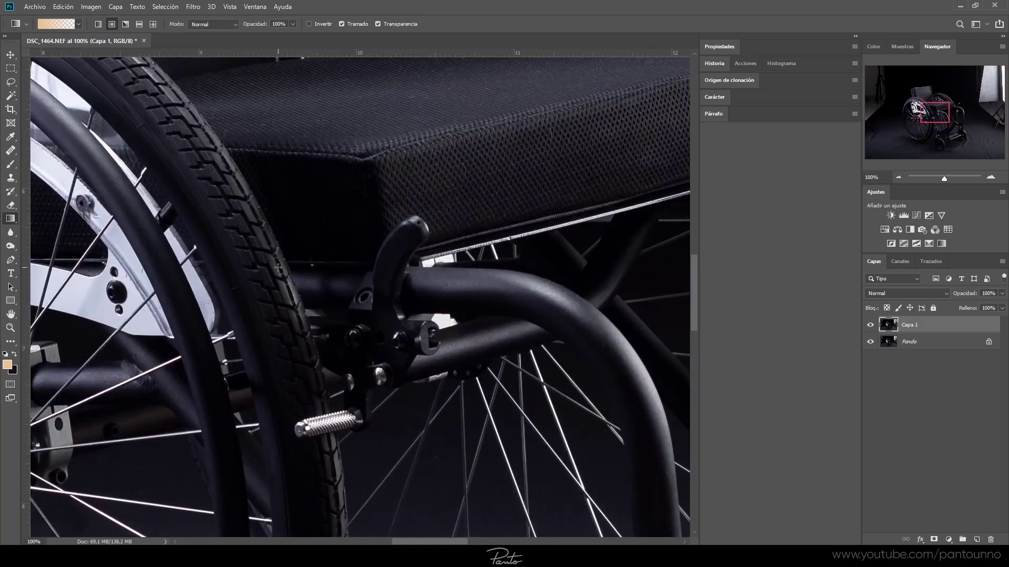
{"action": "key", "text": "ctrl+plus"}
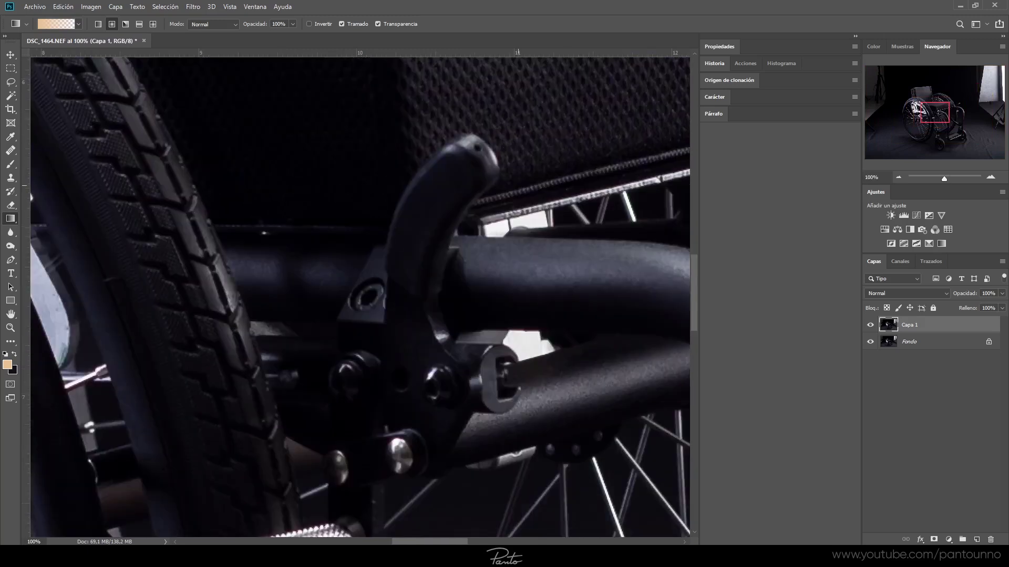
{"action": "mouse_move", "coordinate": [321, 157]}
{"action": "left_mouse_down"}
{"action": "mouse_move", "coordinate": [286, 310]}
{"action": "mouse_move", "coordinate": [214, 333]}
{"action": "left_mouse_up"}
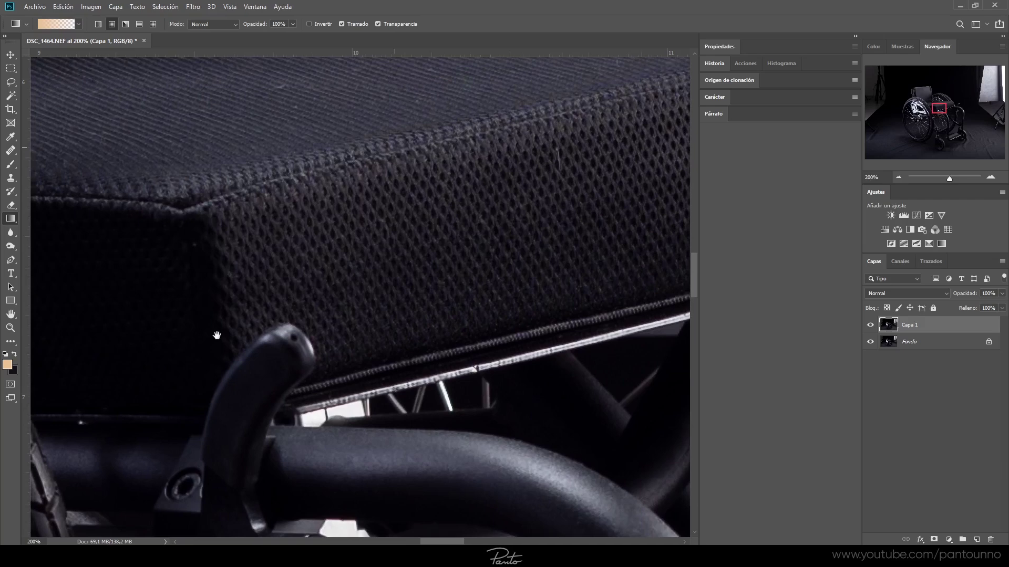
{"action": "left_click_drag", "start_coordinate": [459, 232], "coordinate": [430, 266]}
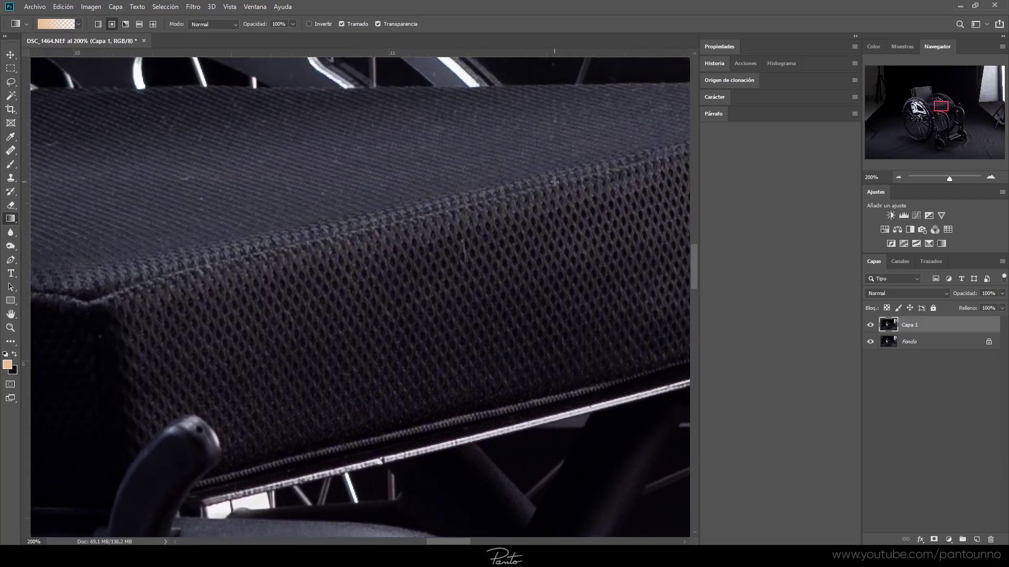
- Patch out the creases on the backrest fabric with the Patch tool
{"action": "key", "text": "s"}
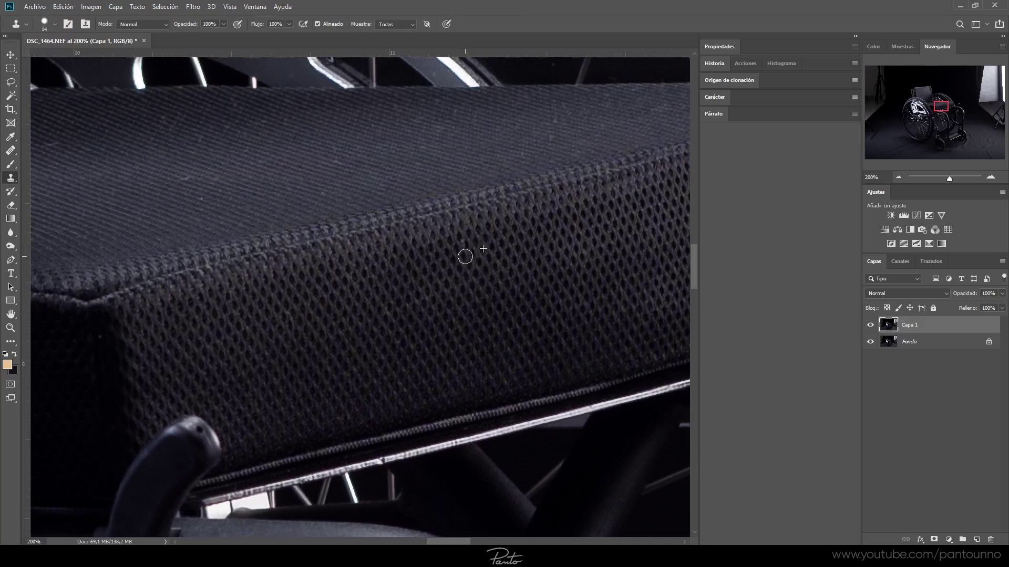
{"action": "left_click_drag", "start_coordinate": [389, 268], "coordinate": [558, 354]}
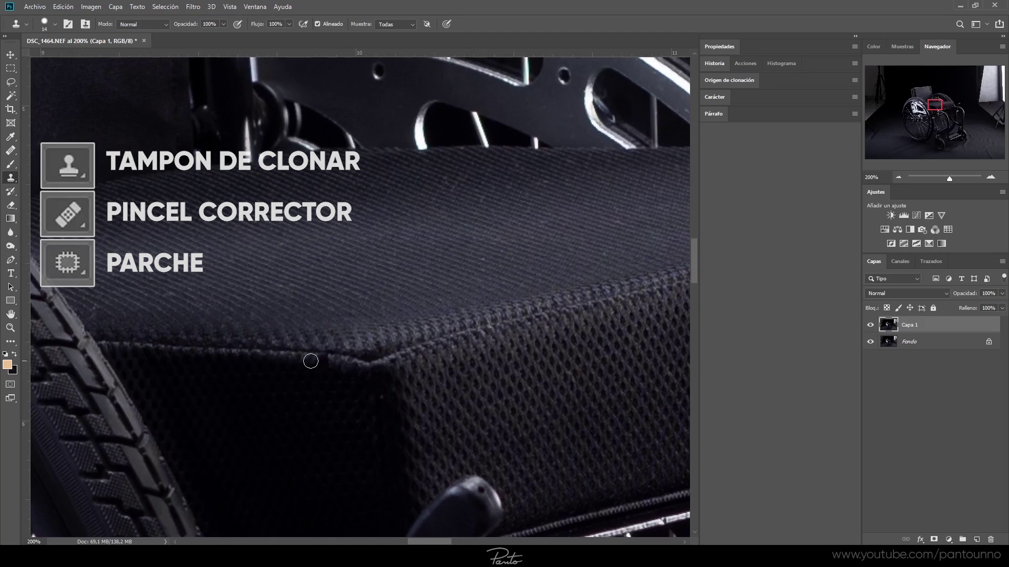
{"action": "mouse_move", "coordinate": [168, 292]}
{"action": "left_mouse_down"}
{"action": "mouse_move", "coordinate": [490, 395]}
{"action": "mouse_move", "coordinate": [355, 450]}
{"action": "left_mouse_up"}
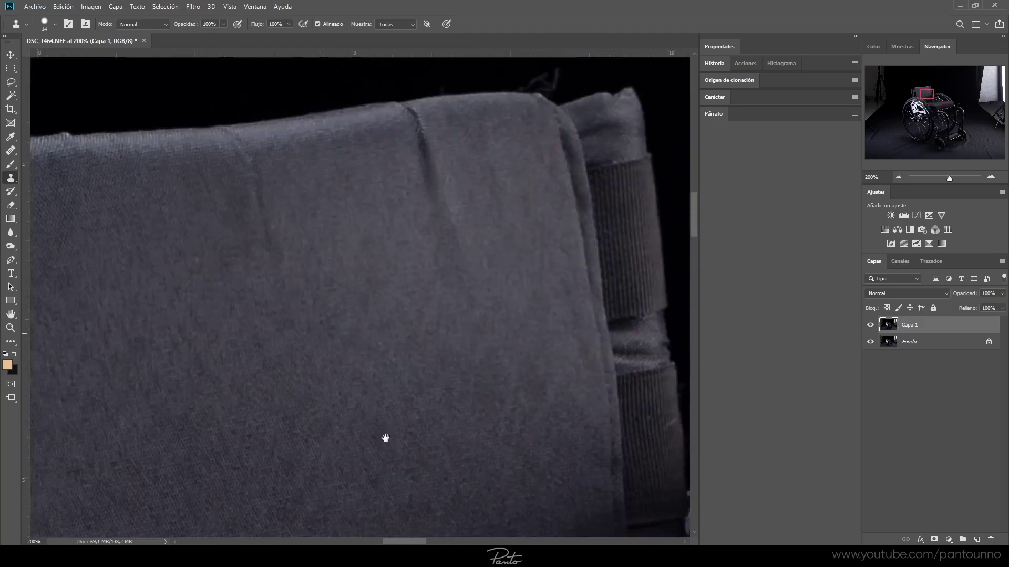
{"action": "key", "text": "j"}
{"action": "left_click_drag", "start_coordinate": [392, 134], "coordinate": [396, 149]}
{"action": "left_click_drag", "start_coordinate": [399, 189], "coordinate": [355, 195]}
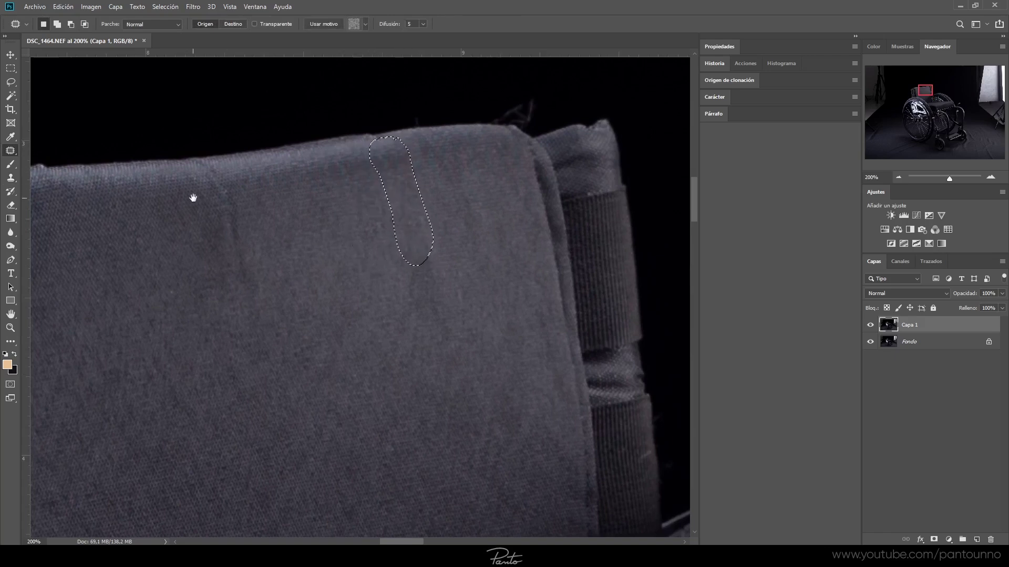
{"action": "left_click_drag", "start_coordinate": [193, 198], "coordinate": [290, 216]}
{"action": "key", "text": "ctrl+d"}
{"action": "left_click_drag", "start_coordinate": [329, 188], "coordinate": [322, 182]}
{"action": "left_click_drag", "start_coordinate": [326, 232], "coordinate": [364, 230]}
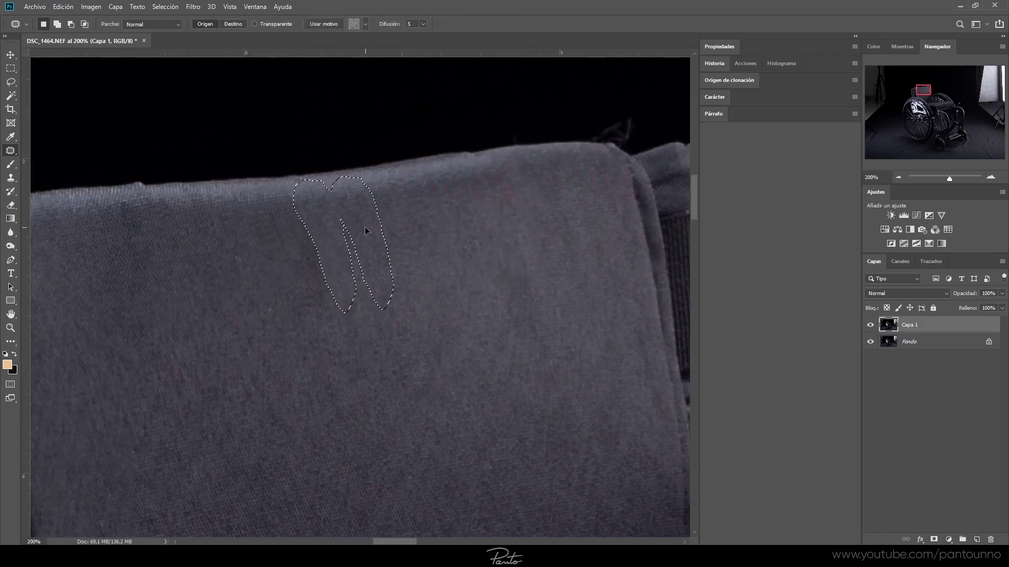
- Patch a small mark on the wheel tire edge
{"action": "mouse_move", "coordinate": [211, 332]}
{"action": "left_mouse_down"}
{"action": "mouse_move", "coordinate": [387, 293]}
{"action": "mouse_move", "coordinate": [376, 275]}
{"action": "mouse_move", "coordinate": [439, 270]}
{"action": "mouse_move", "coordinate": [311, 231]}
{"action": "left_mouse_up"}
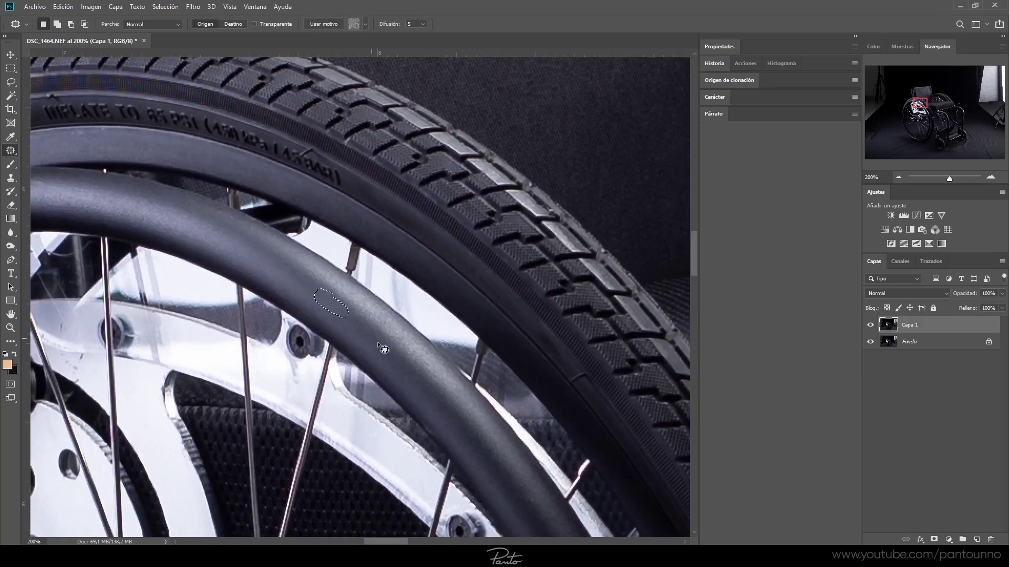
{"action": "scroll", "coordinate": [383, 349], "scroll_direction": "left", "scroll_amount": 3}
{"action": "scroll", "coordinate": [326, 236], "scroll_direction": "left", "scroll_amount": 5}
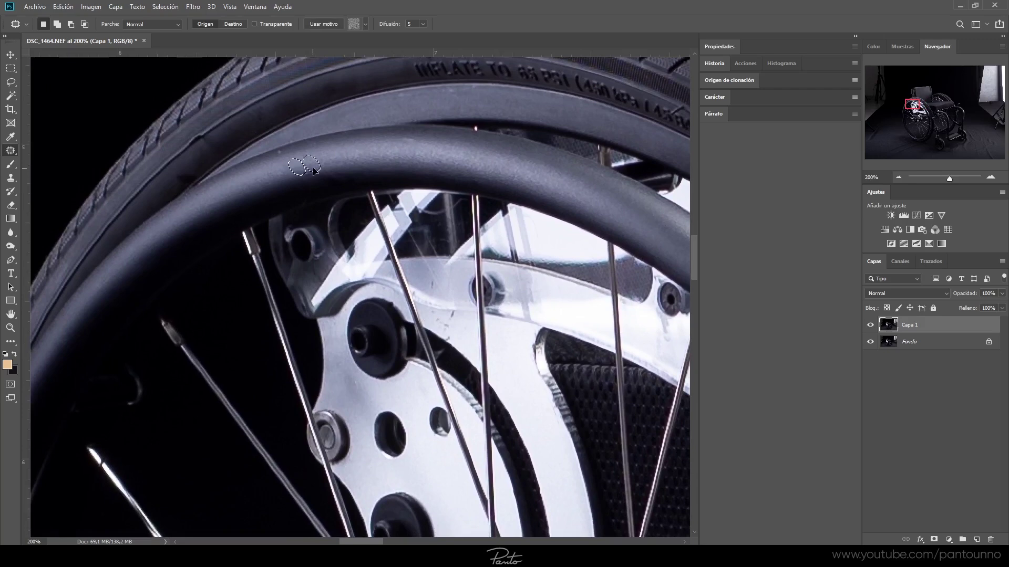
{"action": "scroll", "coordinate": [367, 236], "scroll_direction": "left", "scroll_amount": 5}
{"action": "scroll", "coordinate": [262, 315], "scroll_direction": "down", "scroll_amount": 4}
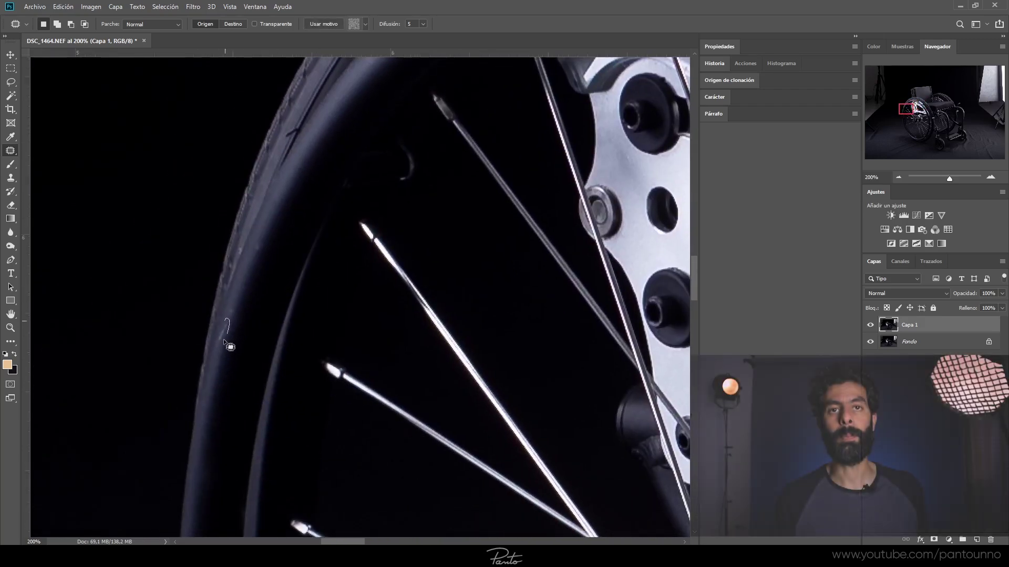
{"action": "left_click", "coordinate": [226, 316]}
{"action": "scroll", "coordinate": [226, 317], "scroll_direction": "down", "scroll_amount": 3}
{"action": "scroll", "coordinate": [263, 273], "scroll_direction": "down", "scroll_amount": 5}
- Patch a blemish on the footrest bar, then zoom out to the whole wheelchair
{"action": "left_click_drag", "start_coordinate": [310, 245], "coordinate": [302, 221]}
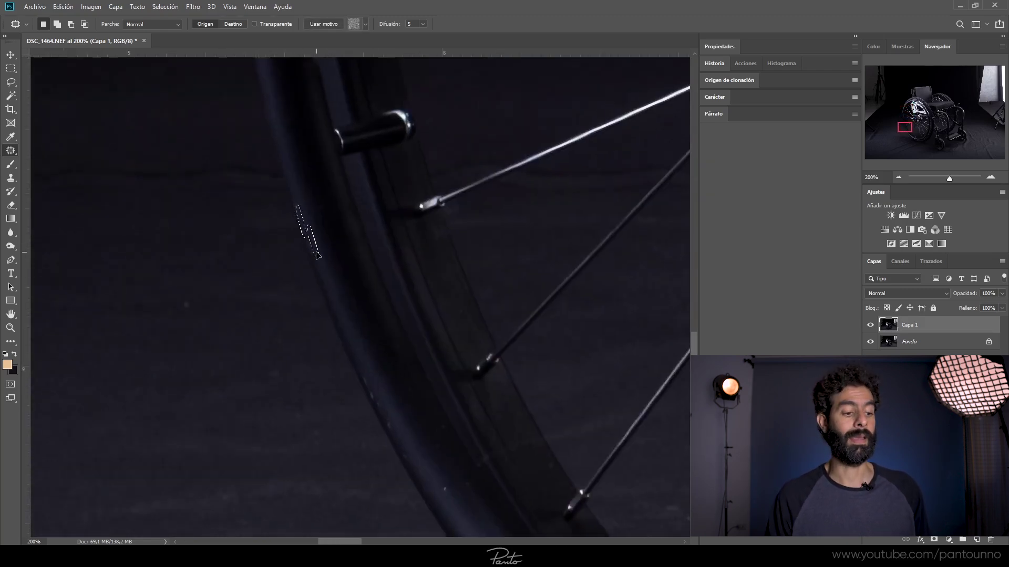
{"action": "scroll", "coordinate": [361, 314], "scroll_direction": "down", "scroll_amount": 5}
{"action": "scroll", "coordinate": [361, 314], "scroll_direction": "right", "scroll_amount": 3}
{"action": "mouse_move", "coordinate": [361, 313]}
{"action": "left_mouse_down"}
{"action": "mouse_move", "coordinate": [202, 210]}
{"action": "mouse_move", "coordinate": [427, 282]}
{"action": "mouse_move", "coordinate": [327, 316]}
{"action": "mouse_move", "coordinate": [375, 317]}
{"action": "mouse_move", "coordinate": [468, 218]}
{"action": "mouse_move", "coordinate": [476, 333]}
{"action": "left_mouse_up"}
{"action": "left_click_drag", "start_coordinate": [476, 333], "coordinate": [487, 353]}
{"action": "left_click", "coordinate": [479, 379]}
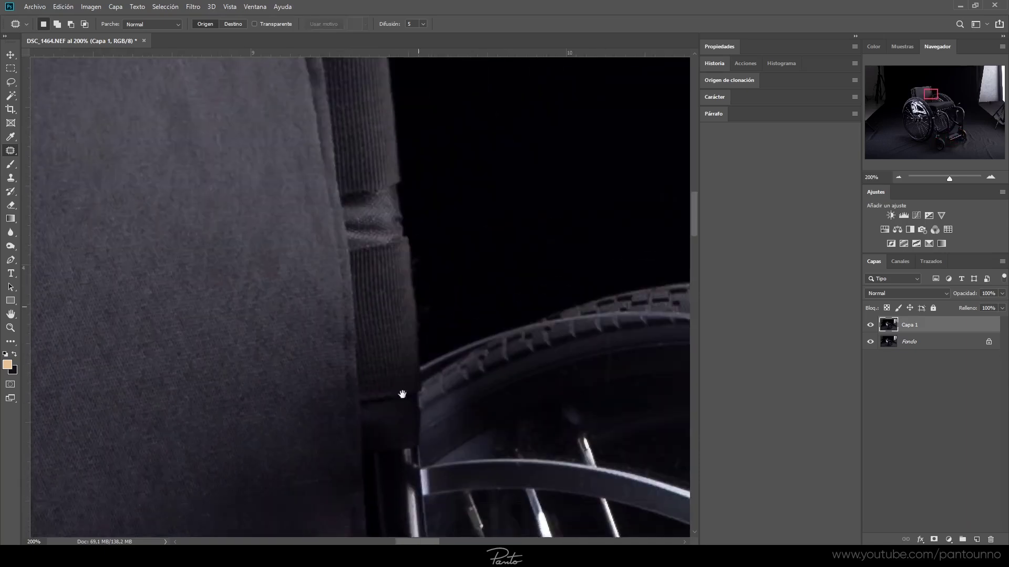
{"action": "key", "text": "ctrl+minus"}
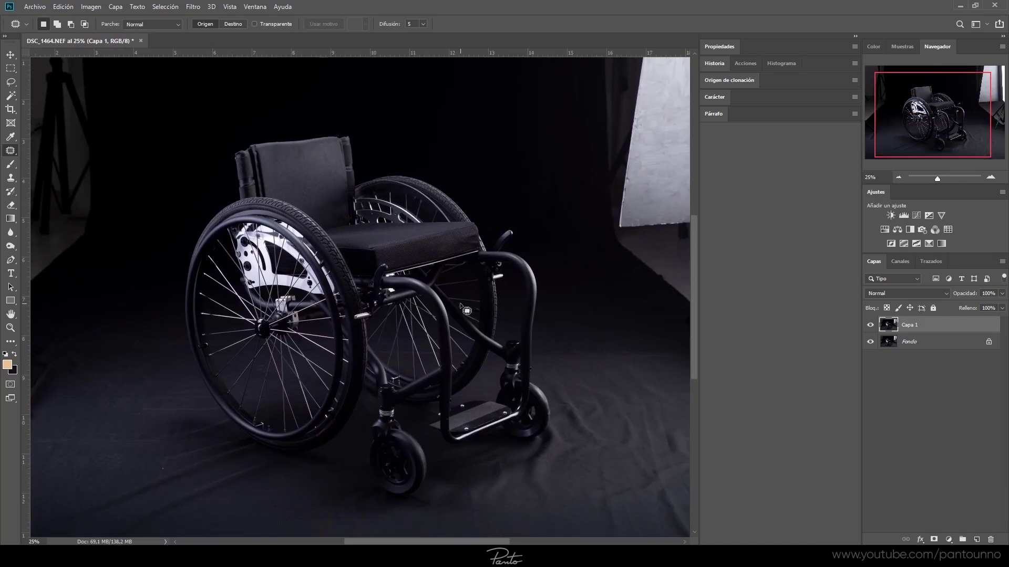
- Enlarge the Liquify brush to about 396, reshape the cushion's front corner and apply
{"action": "scroll", "coordinate": [467, 310], "scroll_direction": "up", "scroll_amount": 5}
{"action": "scroll", "coordinate": [288, 408], "scroll_direction": "up", "scroll_amount": 3}
{"action": "scroll", "coordinate": [288, 407], "scroll_direction": "down", "scroll_amount": 1}
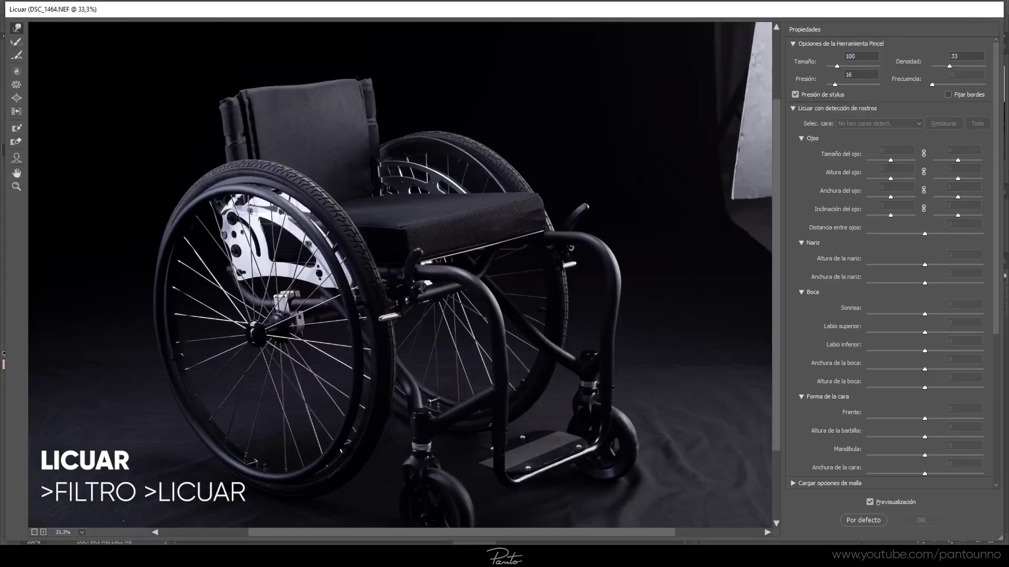
{"action": "scroll", "coordinate": [505, 144], "scroll_direction": "up", "scroll_amount": 1, "text": "alt"}
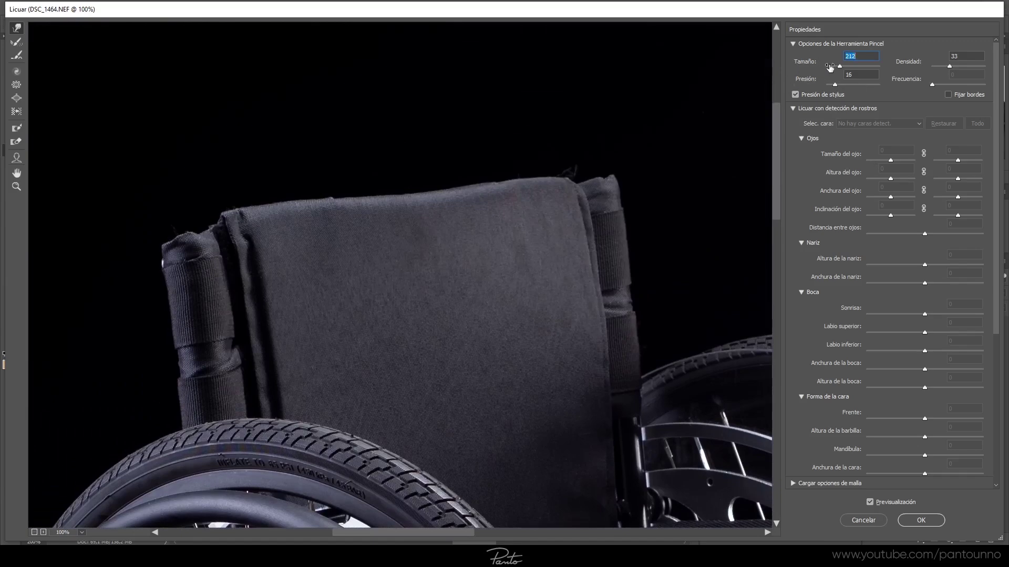
{"action": "left_click_drag", "start_coordinate": [830, 67], "coordinate": [894, 67]}
{"action": "left_click_drag", "start_coordinate": [394, 178], "coordinate": [388, 225]}
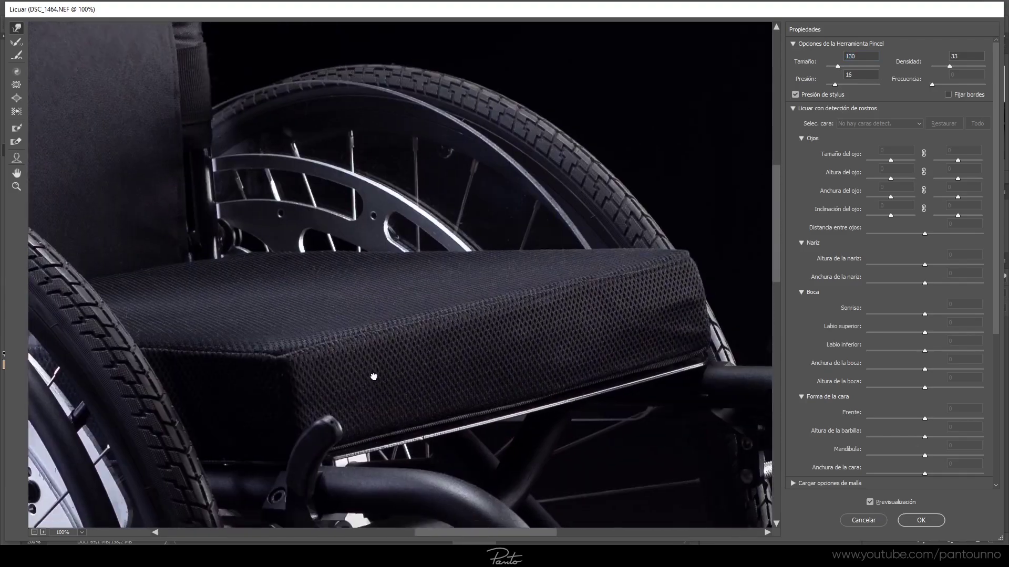
{"action": "left_click_drag", "start_coordinate": [411, 361], "coordinate": [642, 286]}
{"action": "left_click", "coordinate": [919, 521]}
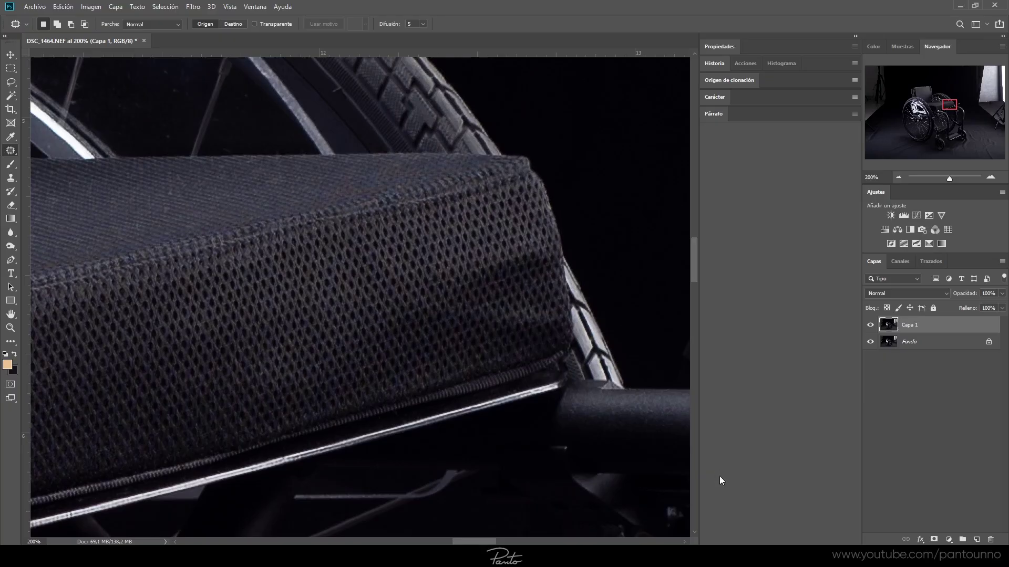
- Zoom out to centre the whole wheelchair and add a Curves adjustment layer
{"action": "key", "text": "ctrl+minus"}
{"action": "key", "text": "ctrl+minus"}
{"action": "key", "text": "ctrl+minus"}
{"action": "key", "text": "ctrl+minus"}
{"action": "left_click_drag", "start_coordinate": [516, 390], "coordinate": [554, 371]}
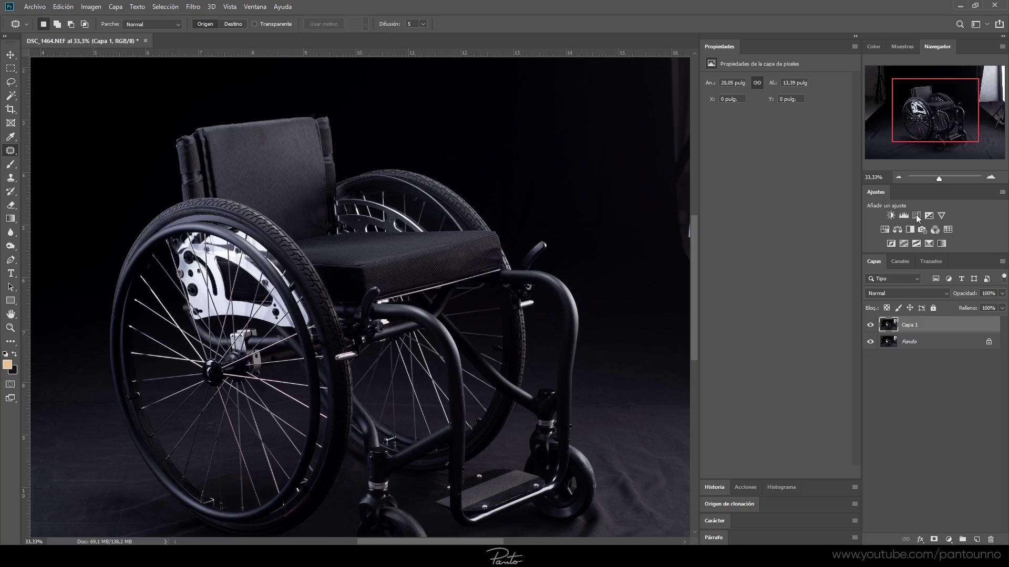
{"action": "left_click", "coordinate": [915, 214]}
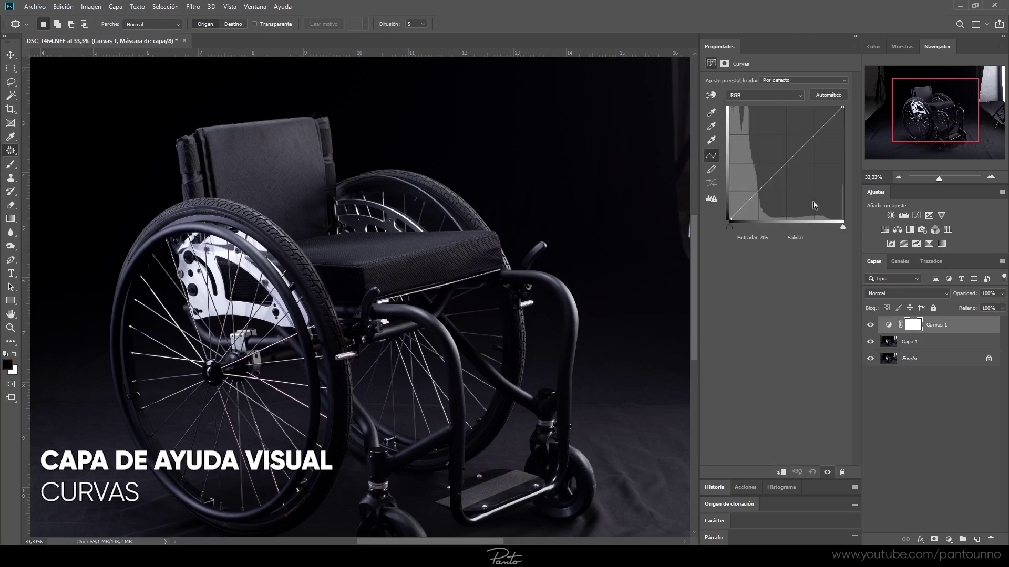
- Bend the Curvas 1 curve steeply upward to brighten hidden dark detail
{"action": "mouse_move", "coordinate": [781, 167]}
{"action": "left_mouse_down"}
{"action": "mouse_move", "coordinate": [745, 148]}
{"action": "mouse_move", "coordinate": [769, 182]}
{"action": "mouse_move", "coordinate": [798, 128]}
{"action": "left_mouse_up"}
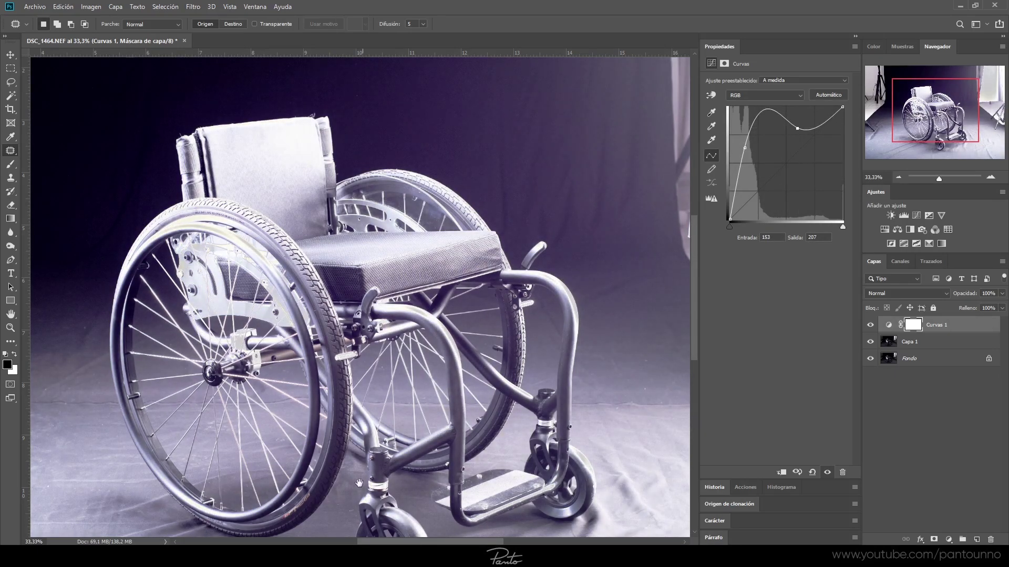
{"action": "left_click_drag", "start_coordinate": [398, 504], "coordinate": [547, 436]}
{"action": "left_click_drag", "start_coordinate": [572, 399], "coordinate": [472, 417]}
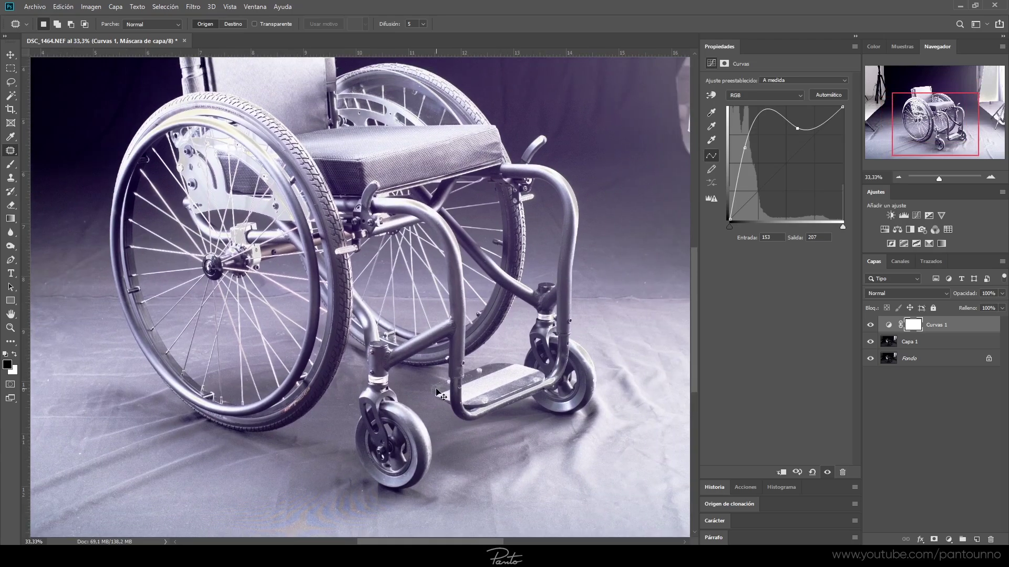
{"action": "scroll", "coordinate": [437, 393], "scroll_direction": "up", "scroll_amount": 2}
{"action": "scroll", "coordinate": [437, 393], "scroll_direction": "up", "scroll_amount": 1}
{"action": "scroll", "coordinate": [437, 393], "scroll_direction": "up", "scroll_amount": 1}
- Toggle Curvas 1 visibility to compare remaining blemishes across the chair
{"action": "left_click", "coordinate": [874, 327]}
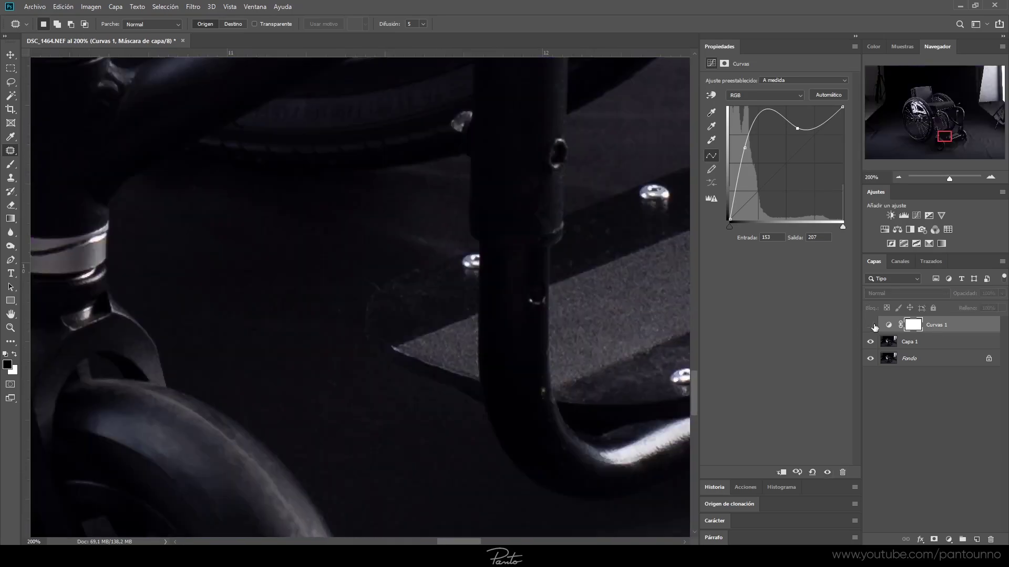
{"action": "mouse_move", "coordinate": [490, 254]}
{"action": "left_mouse_down"}
{"action": "mouse_move", "coordinate": [628, 345]}
{"action": "mouse_move", "coordinate": [529, 139]}
{"action": "left_mouse_up"}
{"action": "left_click", "coordinate": [912, 97]}
{"action": "left_click_drag", "start_coordinate": [912, 97], "coordinate": [951, 111]}
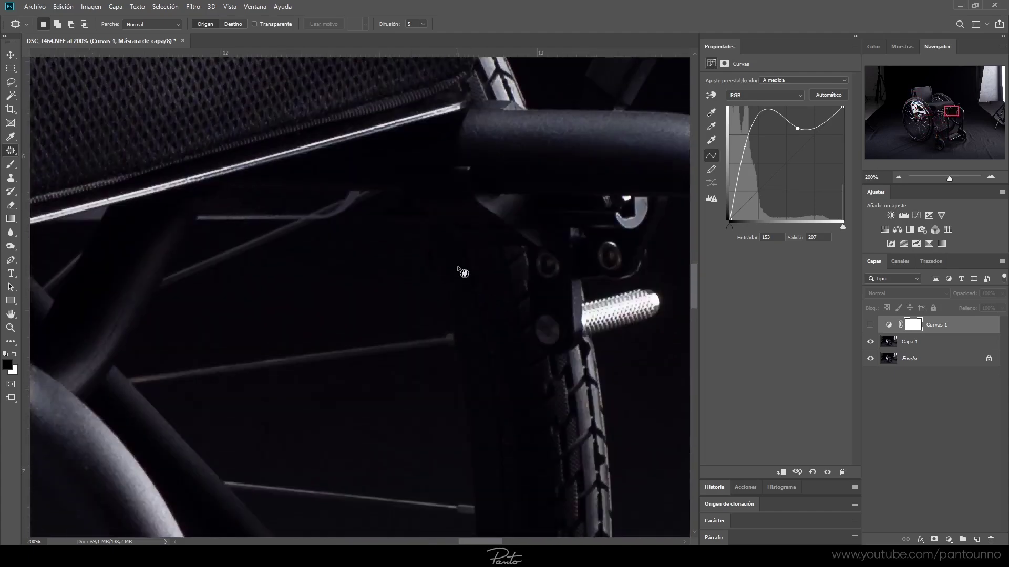
{"action": "left_click", "coordinate": [871, 327]}
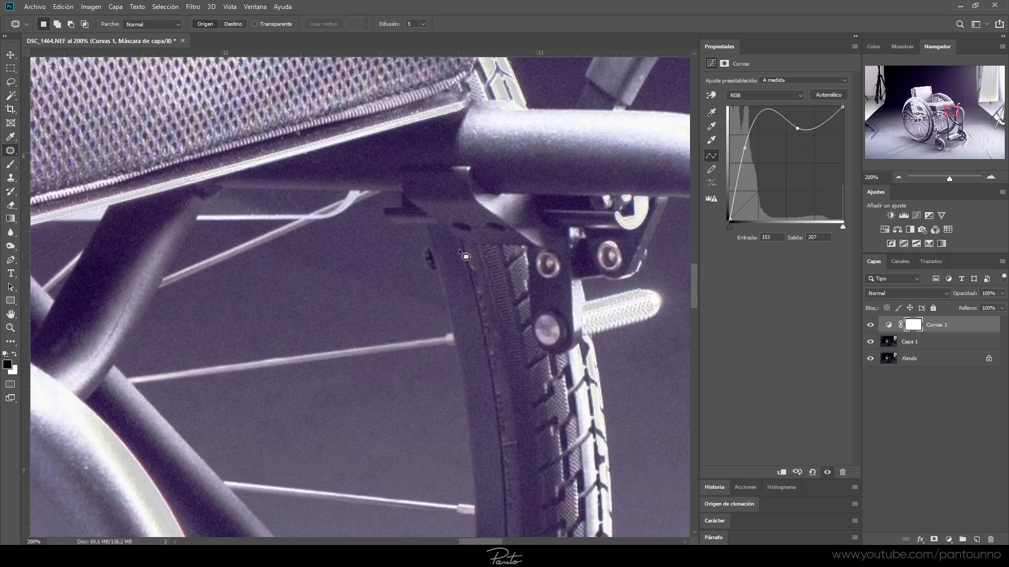
{"action": "left_click", "coordinate": [875, 325]}
{"action": "key", "text": "ctrl+minus"}
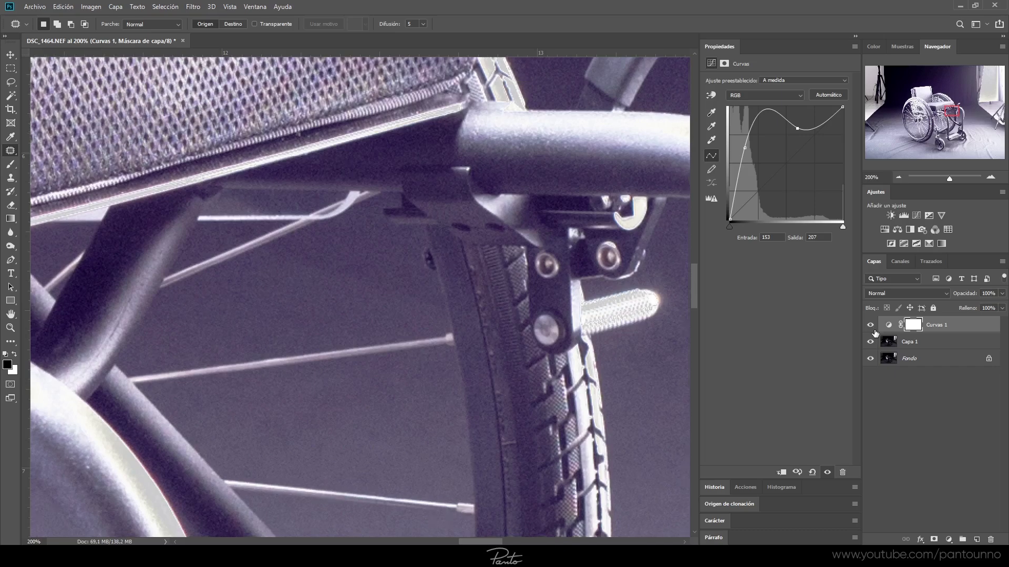
{"action": "key", "text": "ctrl+minus"}
{"action": "key", "text": "ctrl+minus"}
{"action": "key", "text": "ctrl+minus"}
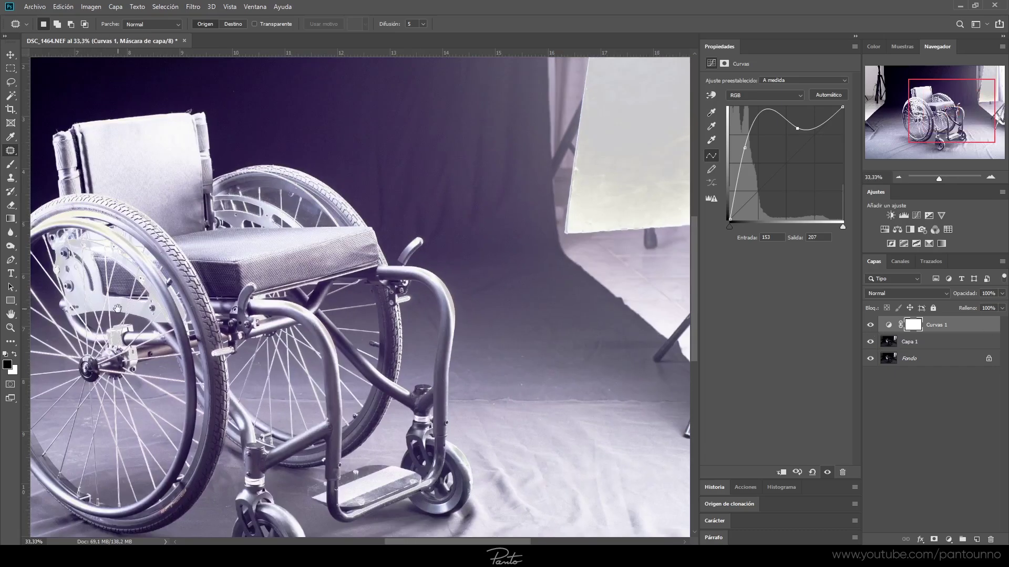
{"action": "left_click_drag", "start_coordinate": [117, 309], "coordinate": [264, 318]}
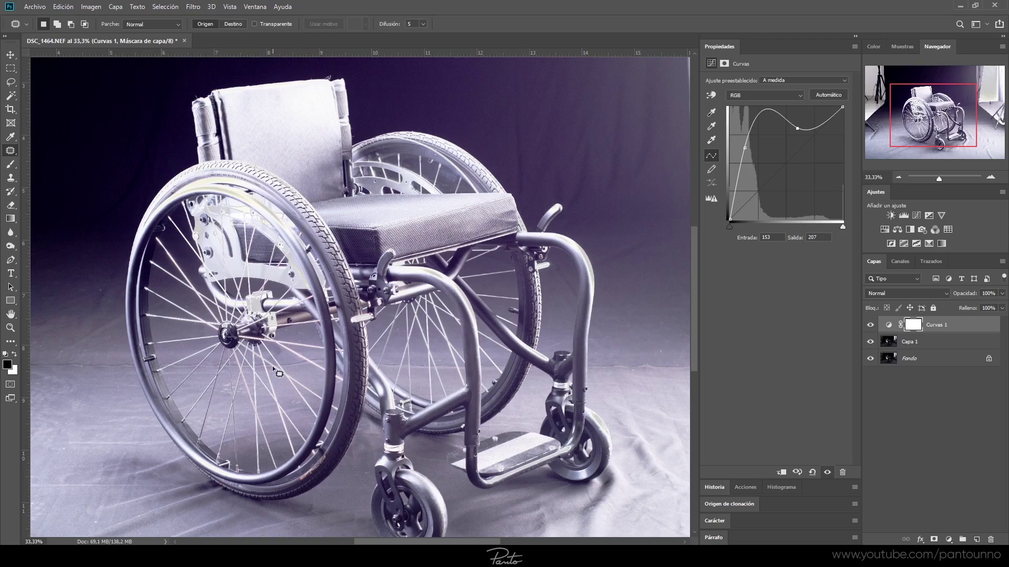
{"action": "key", "text": "ctrl+2"}
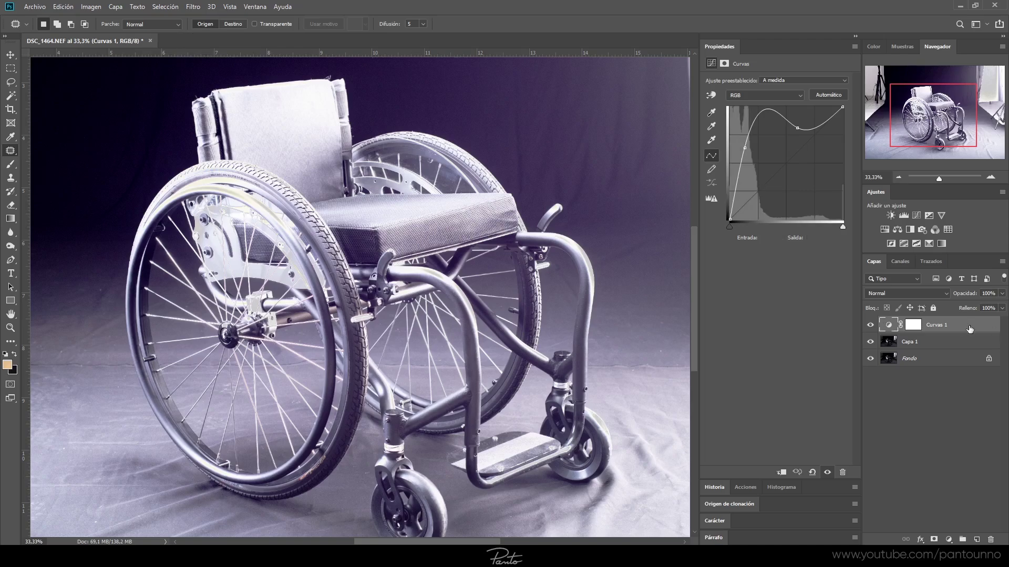
{"action": "key", "text": "ctrl+plus"}
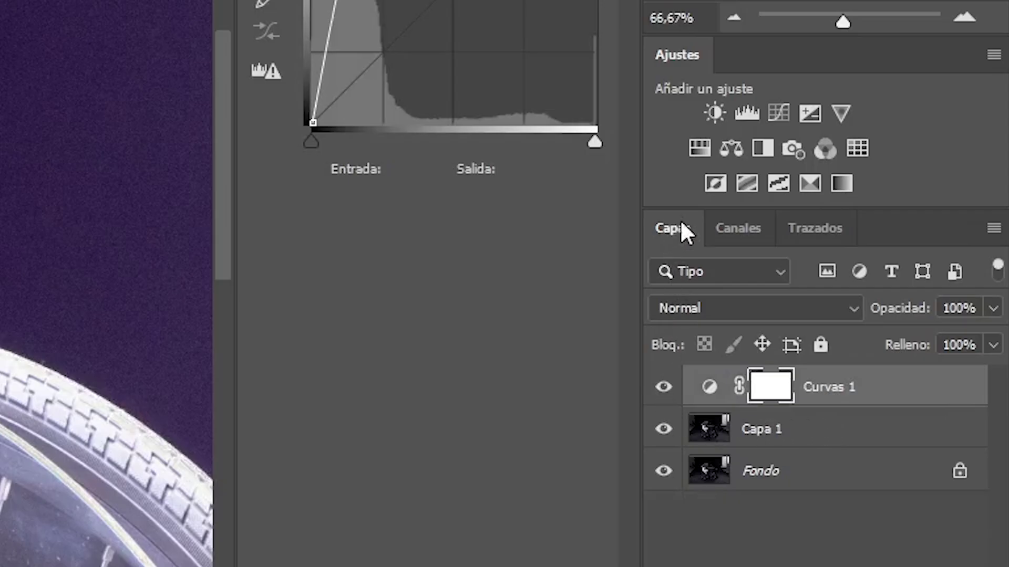
- Compare the Red, Green and Blue channels, ending on the Green channel
{"action": "left_click", "coordinate": [729, 228]}
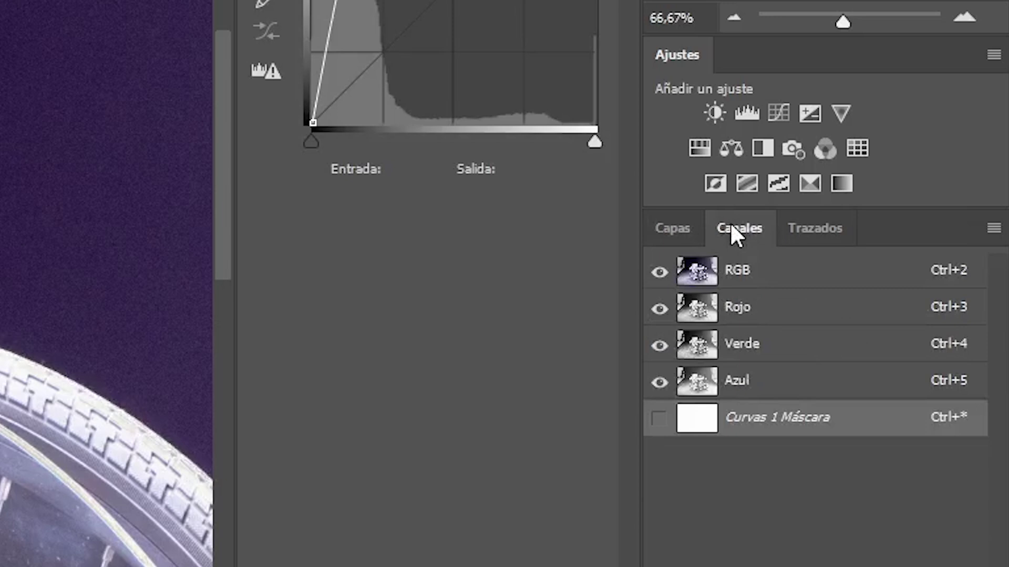
{"action": "left_click", "coordinate": [780, 284]}
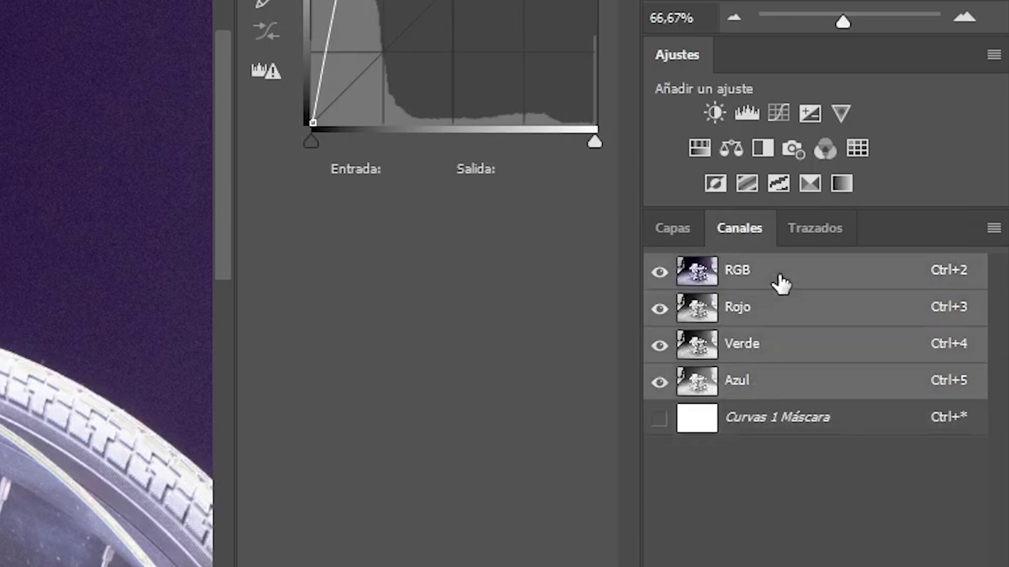
{"action": "left_click", "coordinate": [917, 298]}
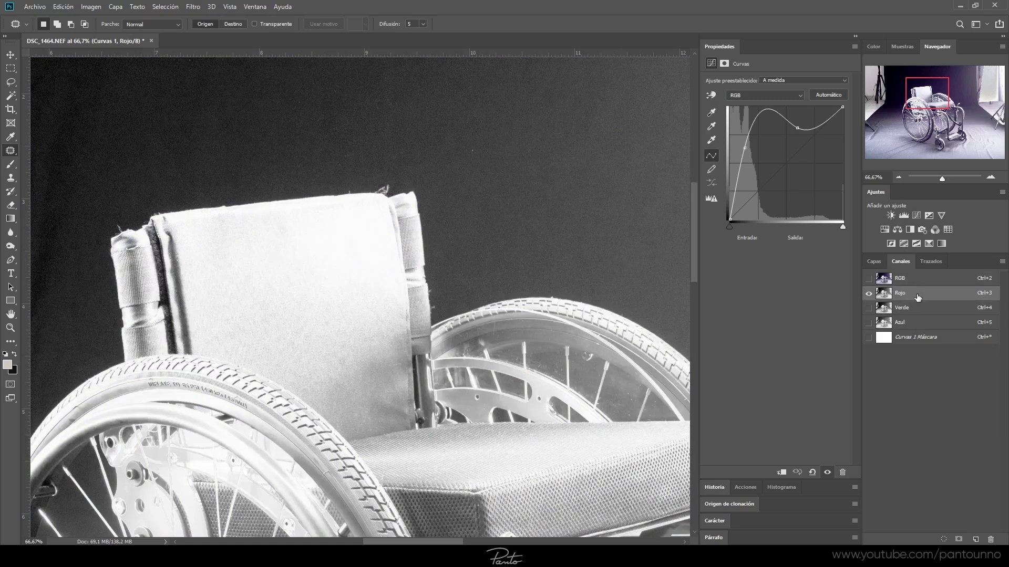
{"action": "left_click", "coordinate": [916, 310]}
{"action": "left_click", "coordinate": [916, 323]}
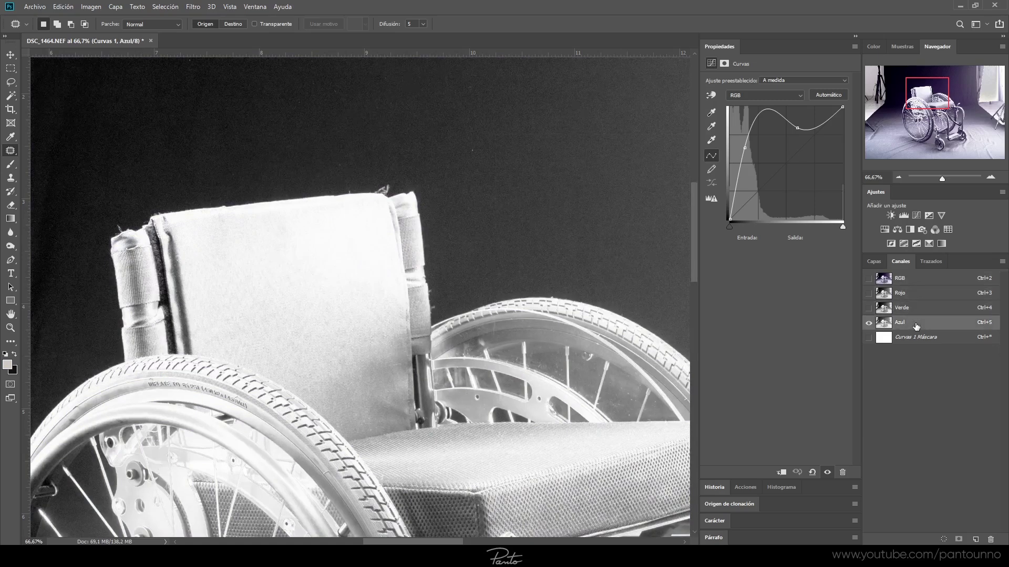
{"action": "left_click", "coordinate": [915, 307]}
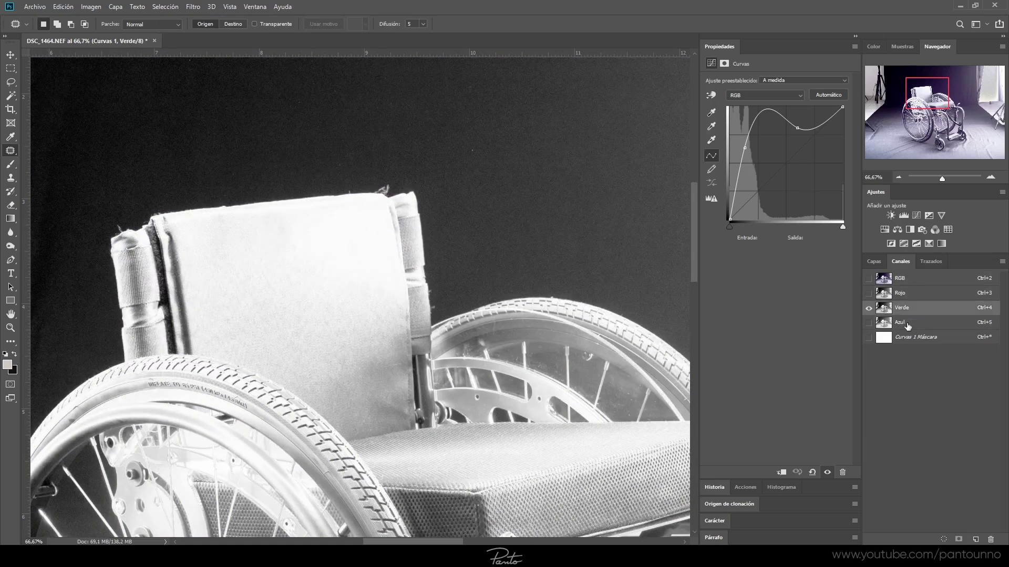
- Generate a subject selection of the wheelchair and make Capa 1 active again
{"action": "key", "text": "ctrl+minus"}
{"action": "key", "text": "ctrl+minus"}
{"action": "key", "text": "ctrl+minus"}
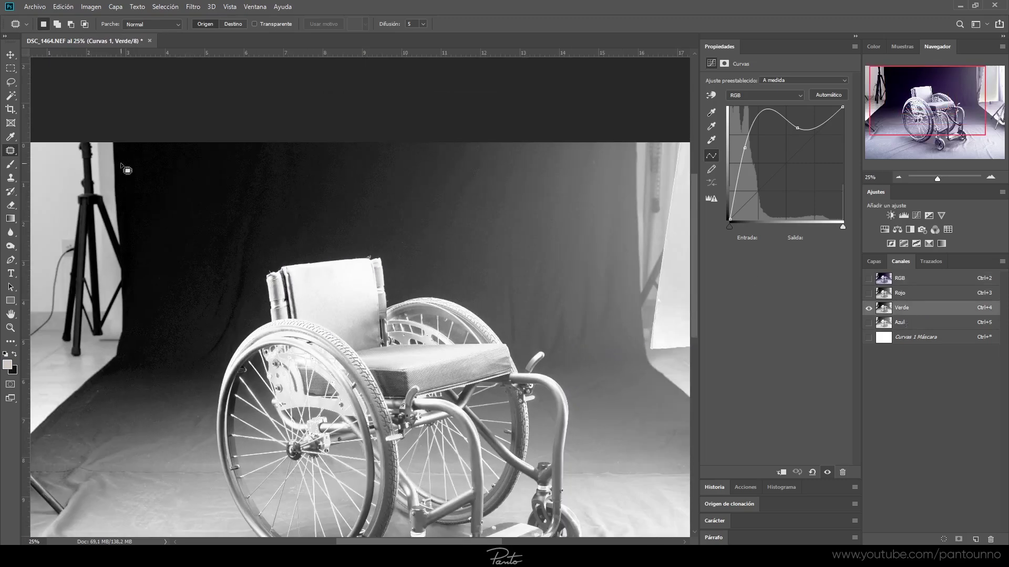
{"action": "left_click", "coordinate": [157, 8]}
{"action": "key", "text": "ctrl+plus"}
{"action": "key", "text": "ctrl+plus"}
{"action": "key", "text": "ctrl+plus"}
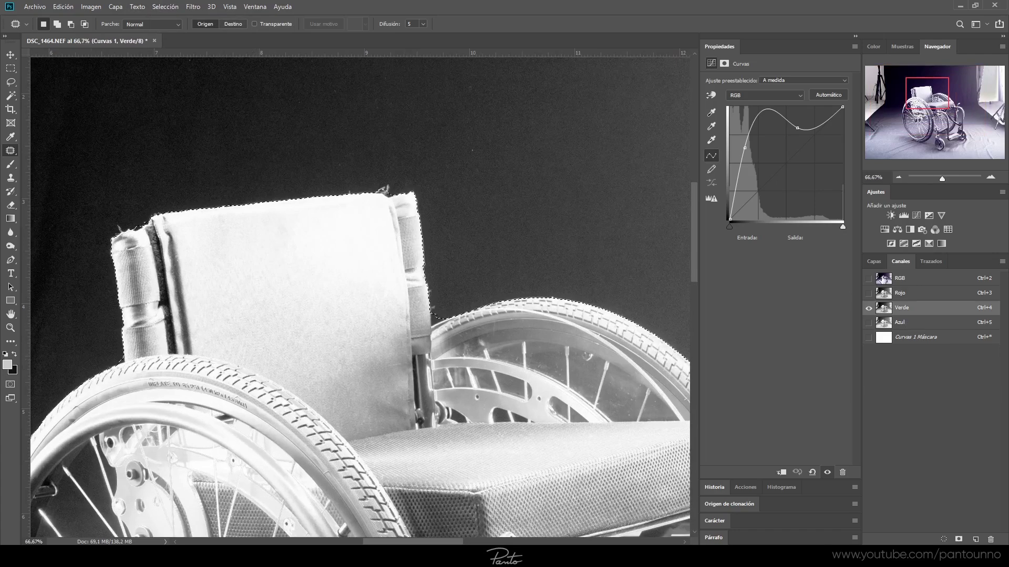
{"action": "left_click", "coordinate": [875, 261]}
{"action": "left_click", "coordinate": [956, 346]}
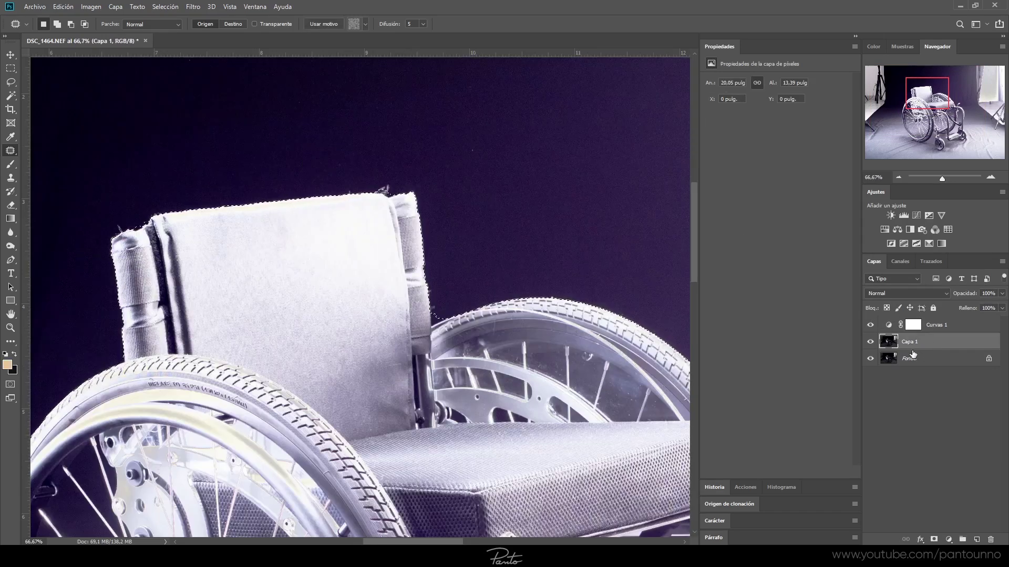
- With the Lasso, subtract strips along the tyre and armrest junction from the selection
{"action": "key", "text": "ctrl+1"}
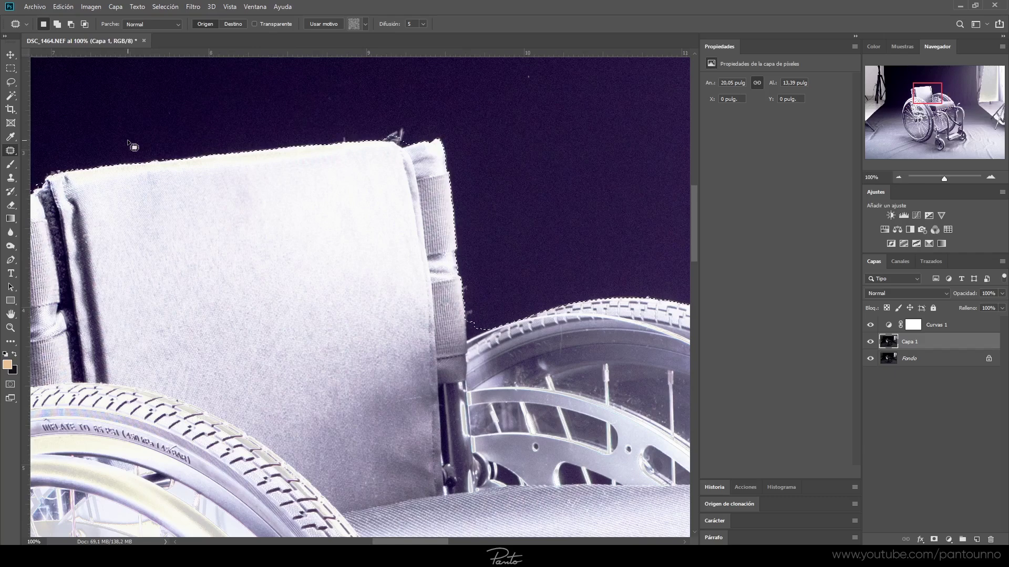
{"action": "key", "text": "l"}
{"action": "key", "text": "ctrl+plus"}
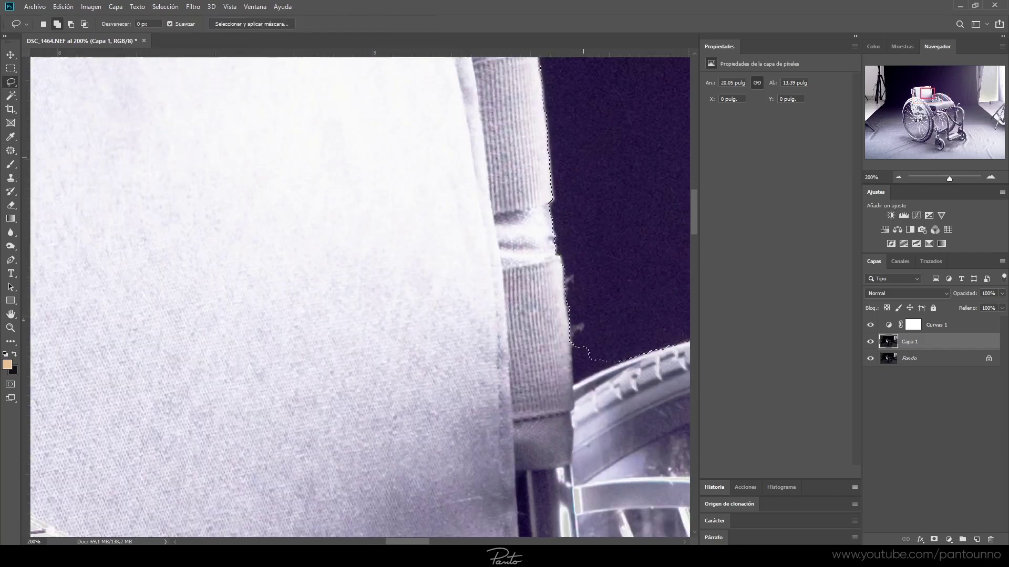
{"action": "left_click_drag", "start_coordinate": [576, 376], "coordinate": [475, 268]}
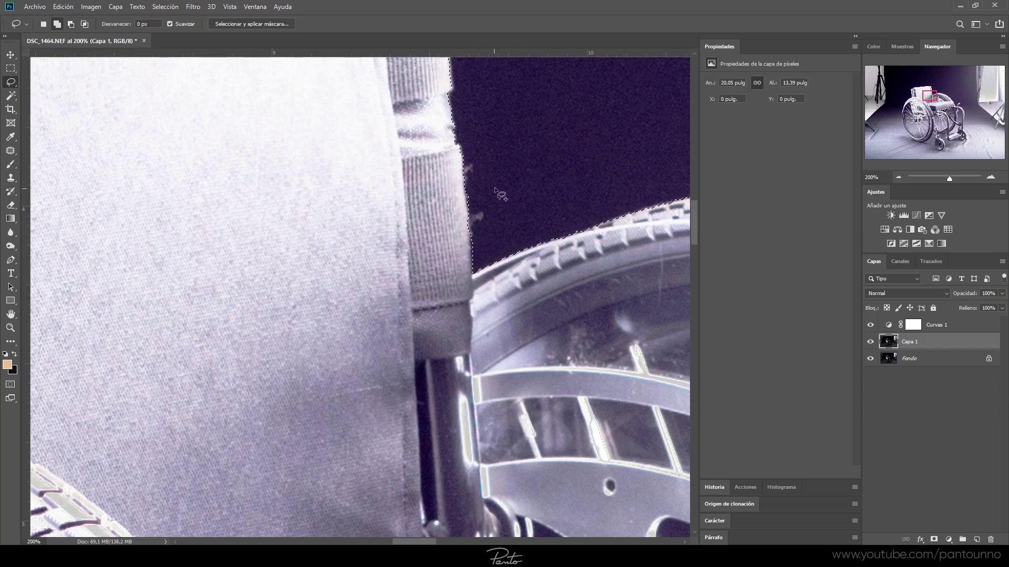
{"action": "scroll", "coordinate": [462, 189], "scroll_direction": "up", "scroll_amount": 5}
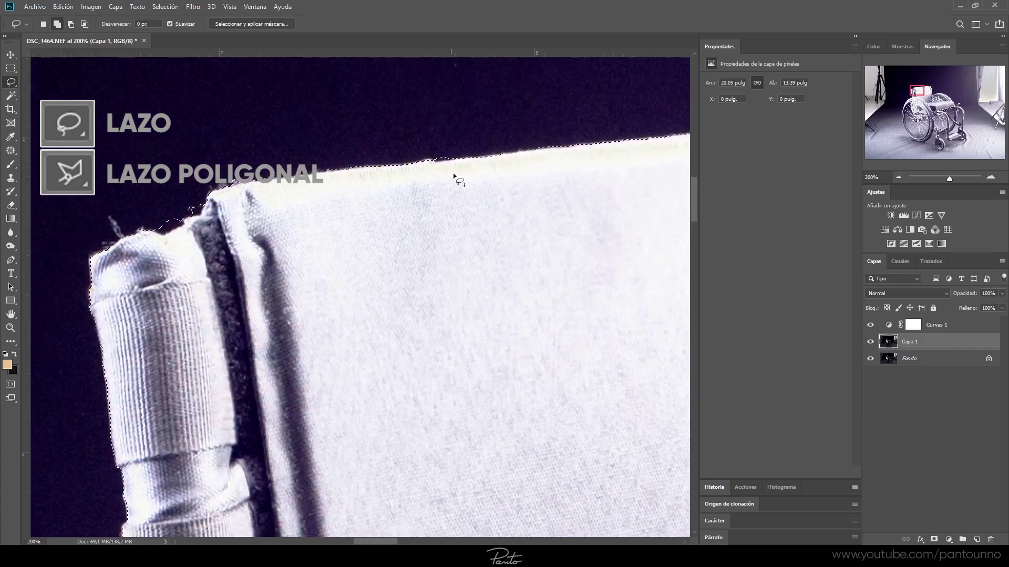
{"action": "left_click_drag", "start_coordinate": [210, 256], "coordinate": [192, 218]}
{"action": "left_click_drag", "start_coordinate": [100, 230], "coordinate": [315, 58]}
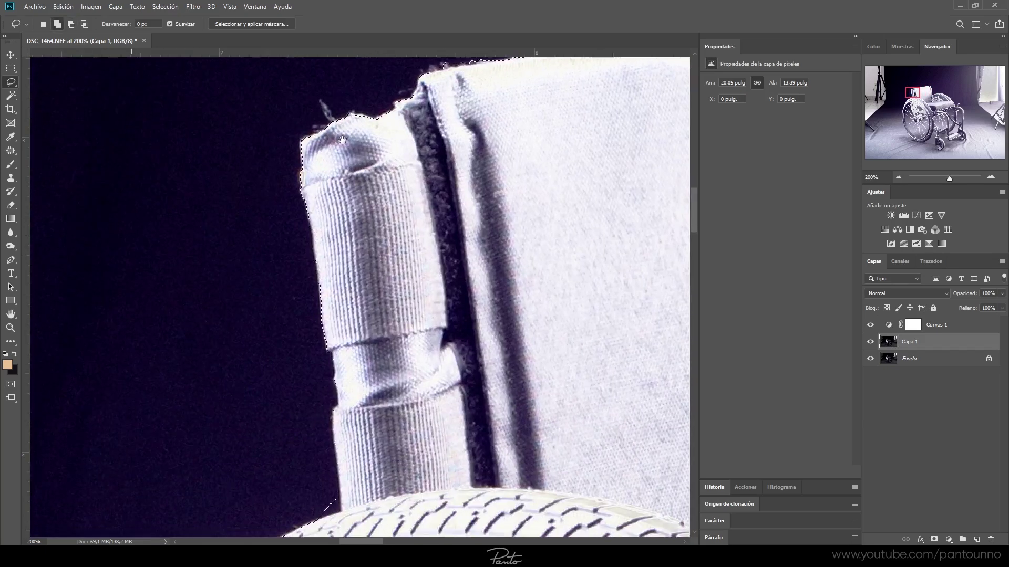
{"action": "mouse_move", "coordinate": [331, 295]}
{"action": "left_mouse_down"}
{"action": "mouse_move", "coordinate": [290, 336]}
{"action": "mouse_move", "coordinate": [444, 260]}
{"action": "left_mouse_up"}
{"action": "left_click_drag", "start_coordinate": [368, 398], "coordinate": [310, 436]}
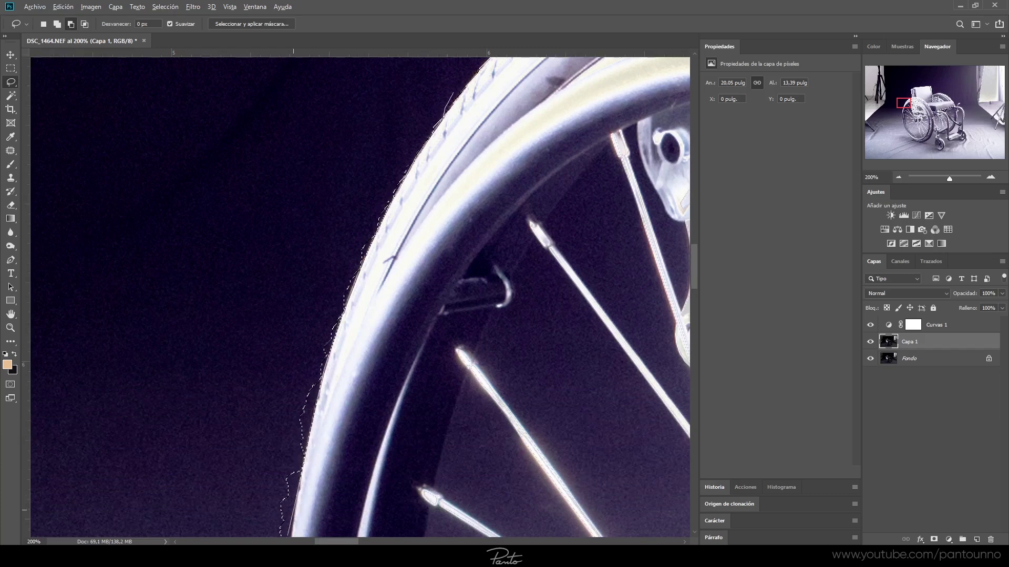
{"action": "left_click_drag", "start_coordinate": [288, 540], "coordinate": [286, 462]}
{"action": "left_click_drag", "start_coordinate": [282, 535], "coordinate": [225, 366]}
{"action": "left_click_drag", "start_coordinate": [322, 422], "coordinate": [331, 201]}
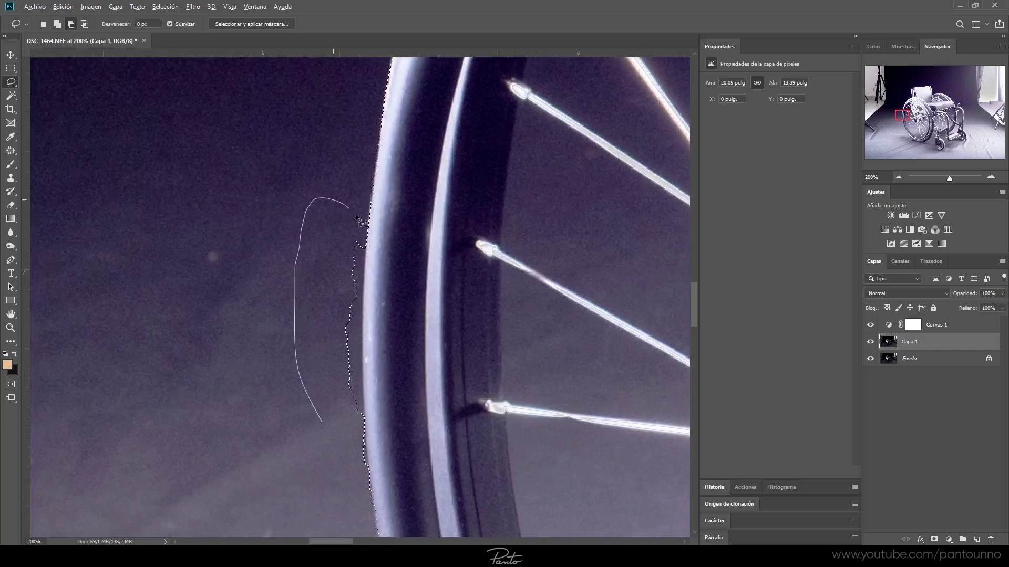
{"action": "left_click_drag", "start_coordinate": [366, 458], "coordinate": [322, 468]}
- Subtract the floor between the rear tyre, the post and the front fork
{"action": "scroll", "coordinate": [336, 315], "scroll_direction": "down", "scroll_amount": 5}
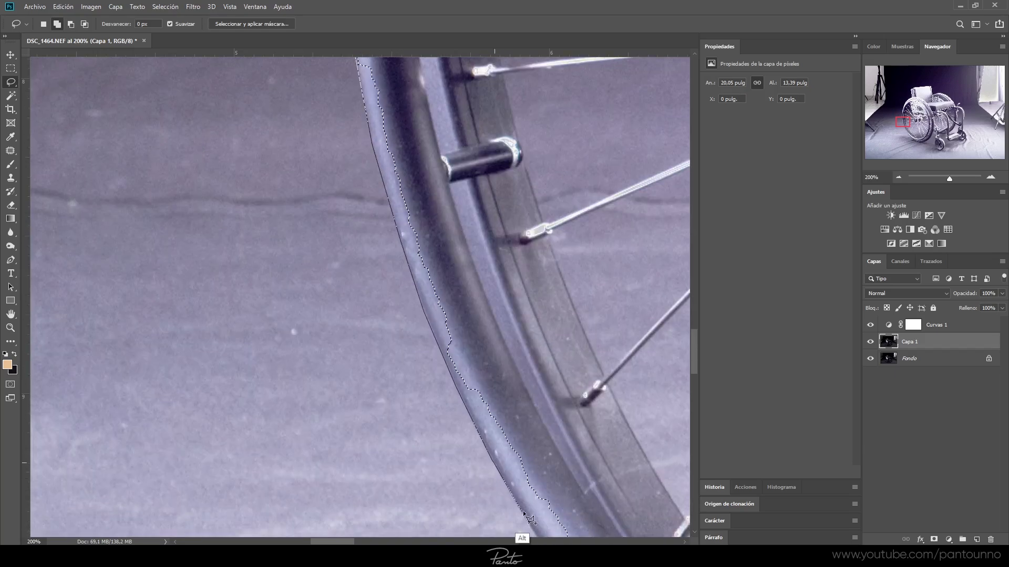
{"action": "left_click_drag", "start_coordinate": [377, 362], "coordinate": [517, 534]}
{"action": "left_click_drag", "start_coordinate": [297, 118], "coordinate": [574, 473]}
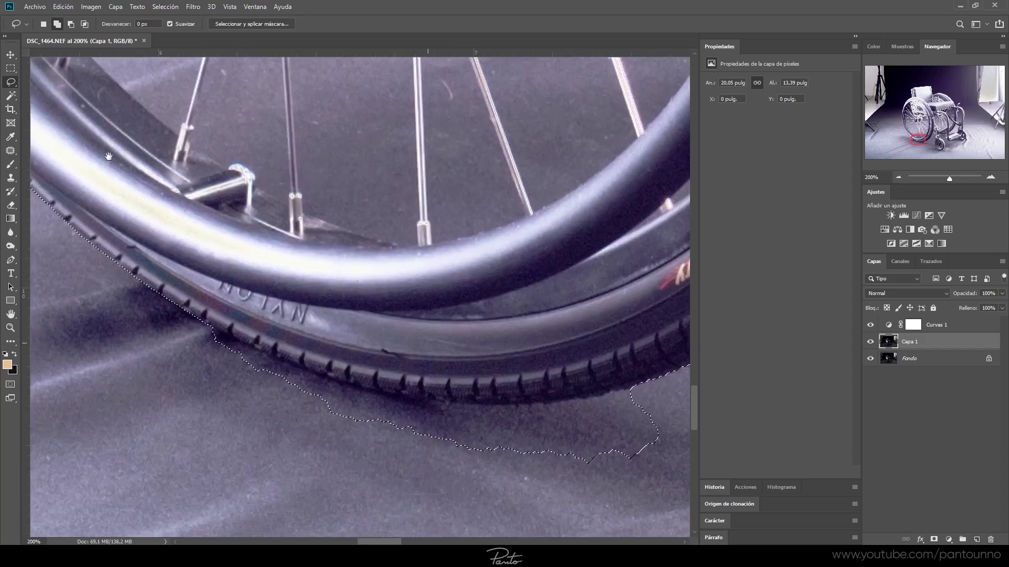
{"action": "mouse_move", "coordinate": [575, 473]}
{"action": "left_mouse_down"}
{"action": "mouse_move", "coordinate": [267, 357]}
{"action": "mouse_move", "coordinate": [532, 187]}
{"action": "mouse_move", "coordinate": [460, 334]}
{"action": "left_mouse_up"}
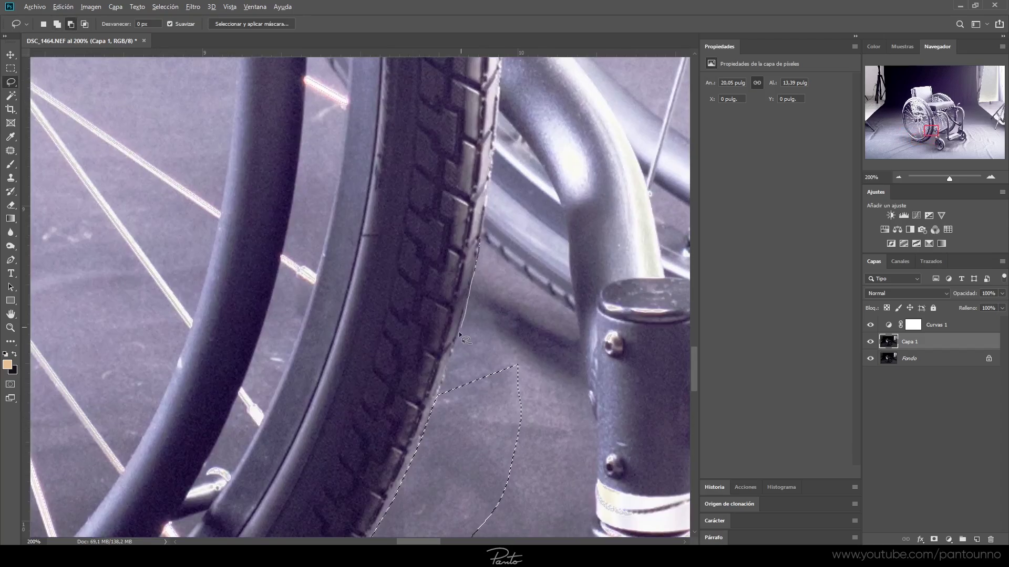
{"action": "left_click_drag", "start_coordinate": [484, 246], "coordinate": [578, 320]}
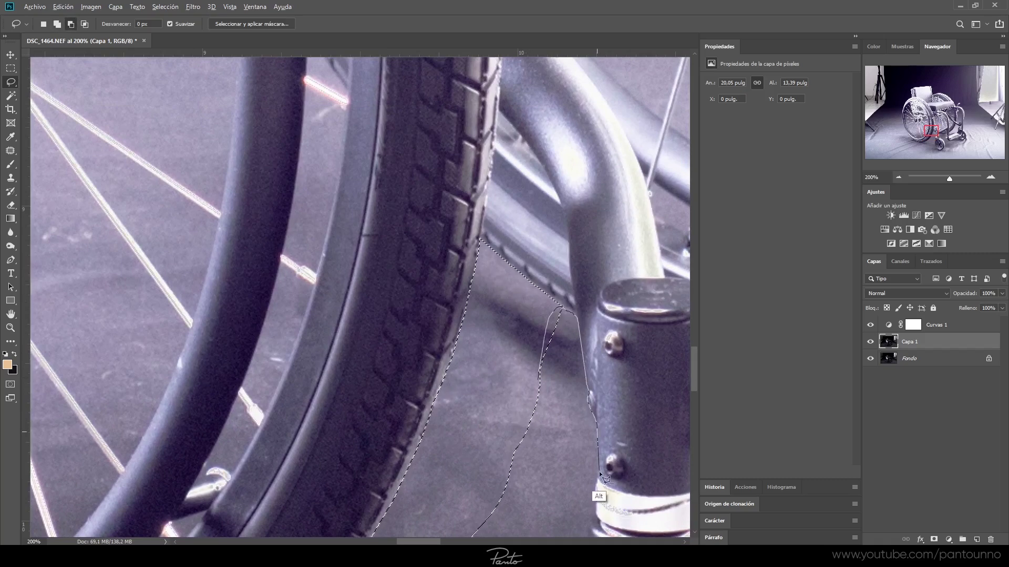
{"action": "left_click_drag", "start_coordinate": [488, 470], "coordinate": [604, 263]}
{"action": "left_click_drag", "start_coordinate": [578, 434], "coordinate": [557, 442]}
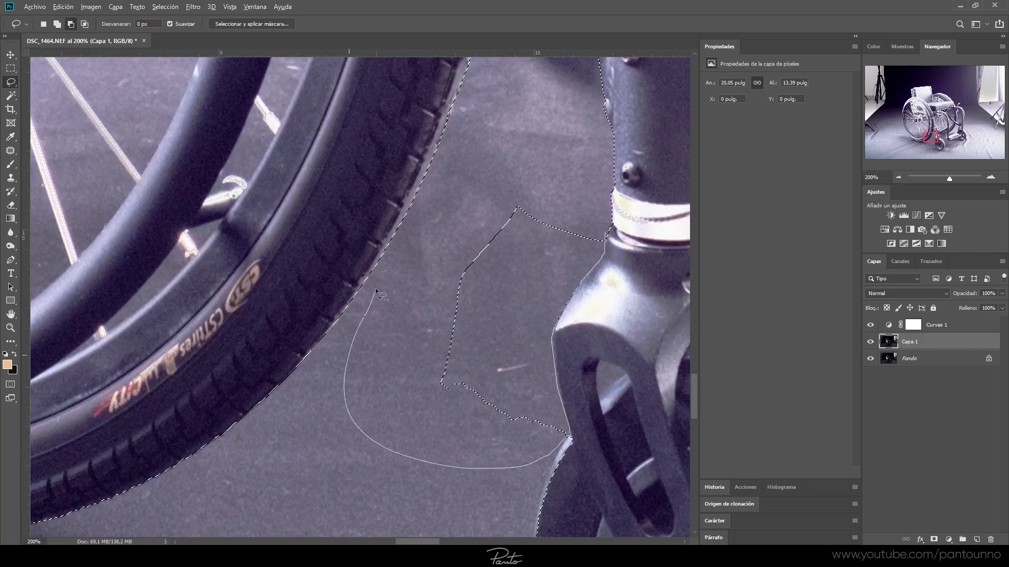
{"action": "scroll", "coordinate": [544, 322], "scroll_direction": "down", "scroll_amount": 4}
{"action": "scroll", "coordinate": [541, 321], "scroll_direction": "down", "scroll_amount": 4}
{"action": "left_click_drag", "start_coordinate": [436, 158], "coordinate": [476, 295]}
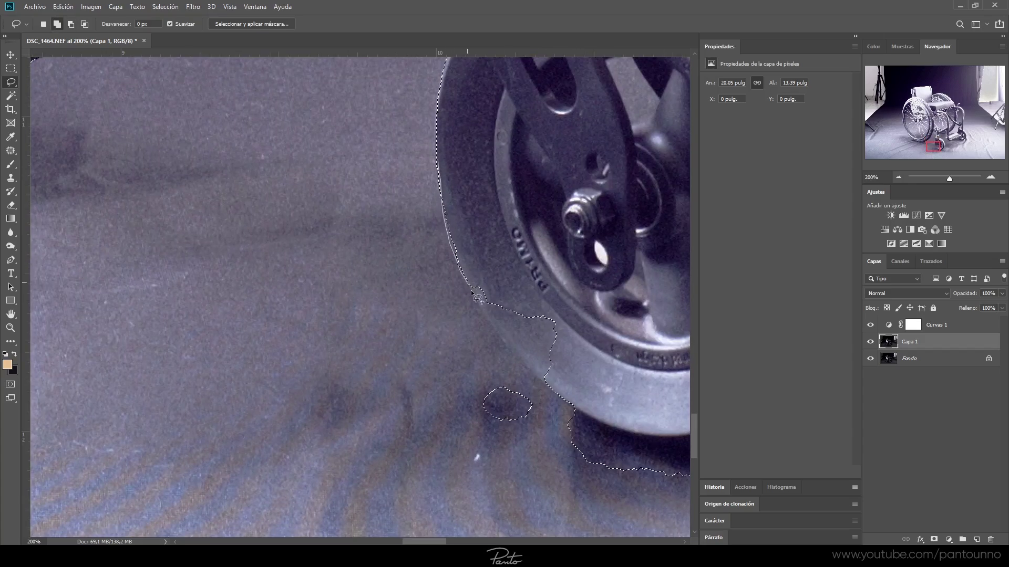
- Add the front caster wheel and fork stem outline, extending toward the footrest
{"action": "scroll", "coordinate": [587, 387], "scroll_direction": "right", "scroll_amount": 5}
{"action": "left_click_drag", "start_coordinate": [438, 260], "coordinate": [425, 334]}
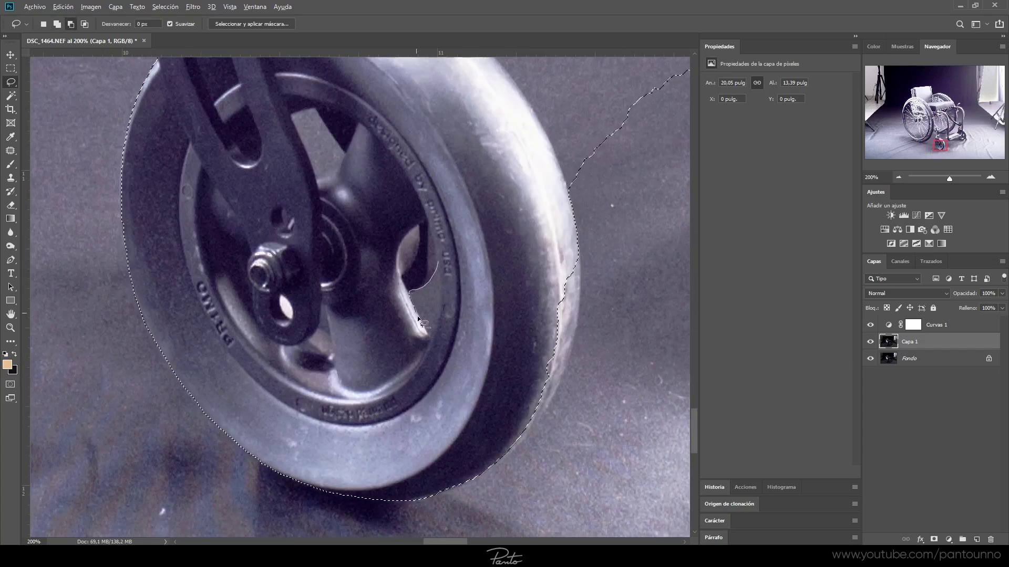
{"action": "scroll", "coordinate": [342, 388], "scroll_direction": "right", "scroll_amount": 5}
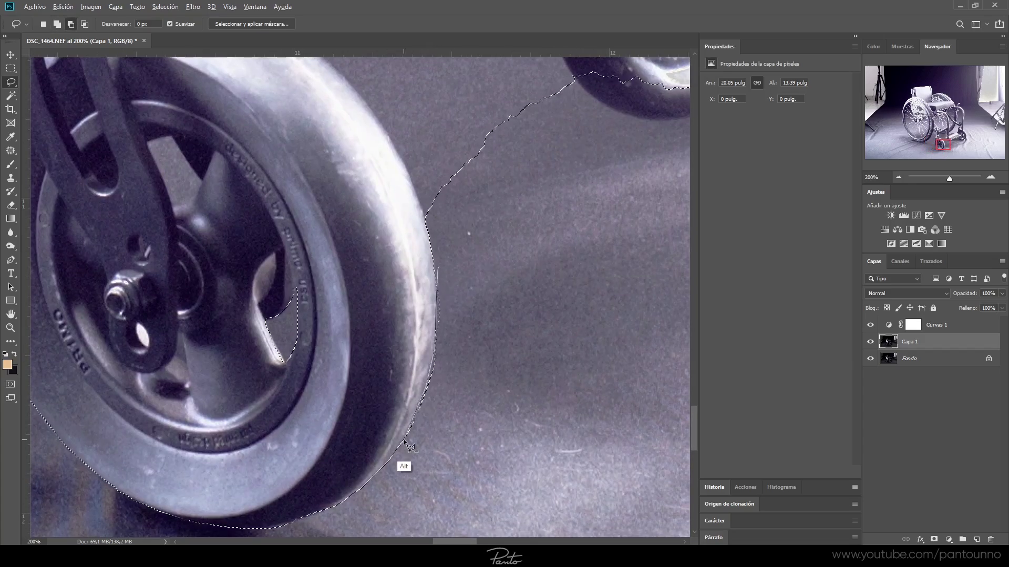
{"action": "scroll", "coordinate": [421, 462], "scroll_direction": "up", "scroll_amount": 4}
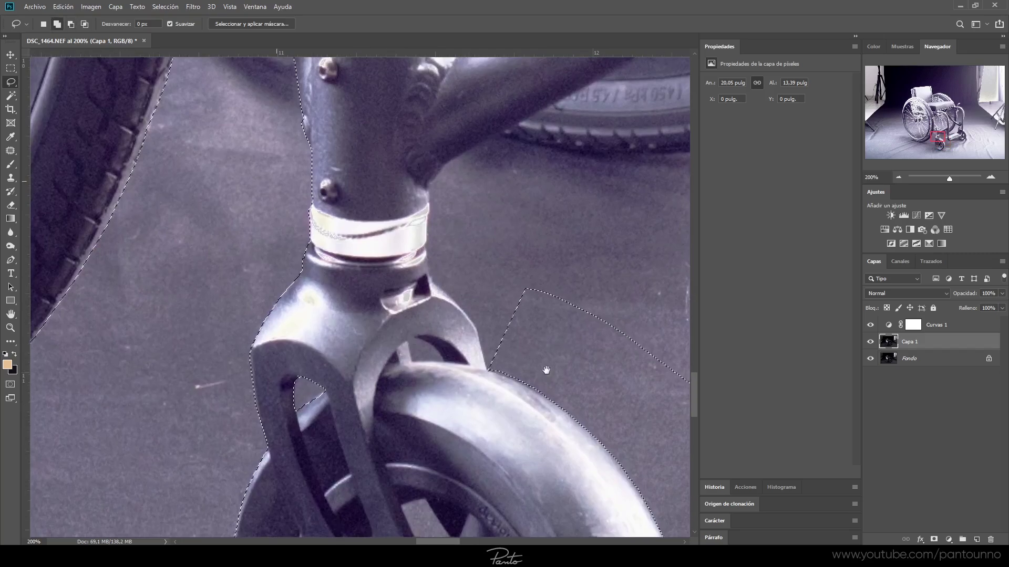
{"action": "scroll", "coordinate": [439, 463], "scroll_direction": "up", "scroll_amount": 4}
{"action": "scroll", "coordinate": [439, 463], "scroll_direction": "left", "scroll_amount": 4}
{"action": "left_click_drag", "start_coordinate": [310, 247], "coordinate": [430, 247]}
{"action": "left_click_drag", "start_coordinate": [651, 231], "coordinate": [470, 254]}
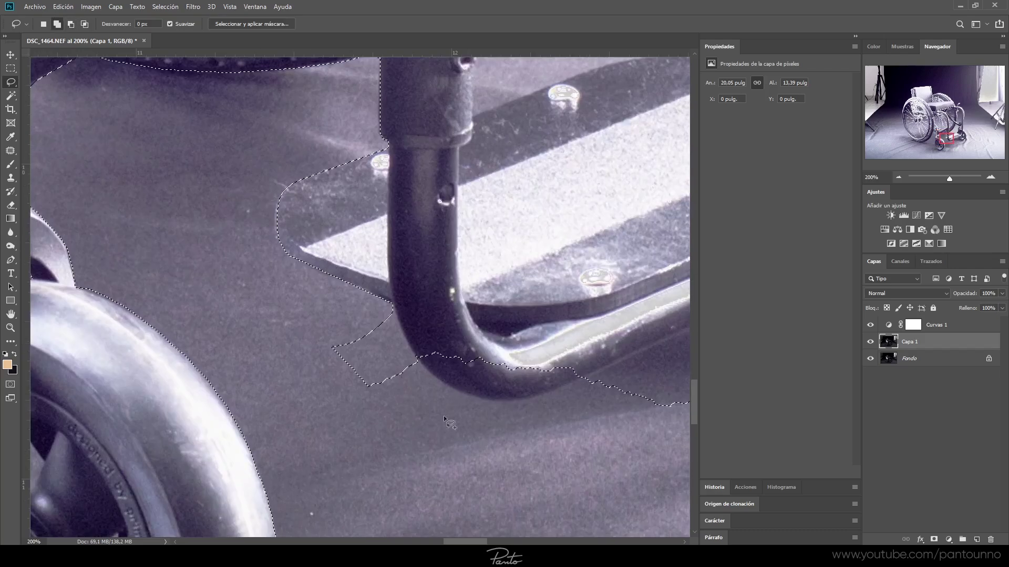
{"action": "left_click_drag", "start_coordinate": [471, 256], "coordinate": [207, 341]}
- Remove floor under the caster wheel and refine the fork tube outline
{"action": "mouse_move", "coordinate": [548, 285]}
{"action": "left_mouse_down"}
{"action": "mouse_move", "coordinate": [467, 326]}
{"action": "mouse_move", "coordinate": [621, 333]}
{"action": "left_mouse_up"}
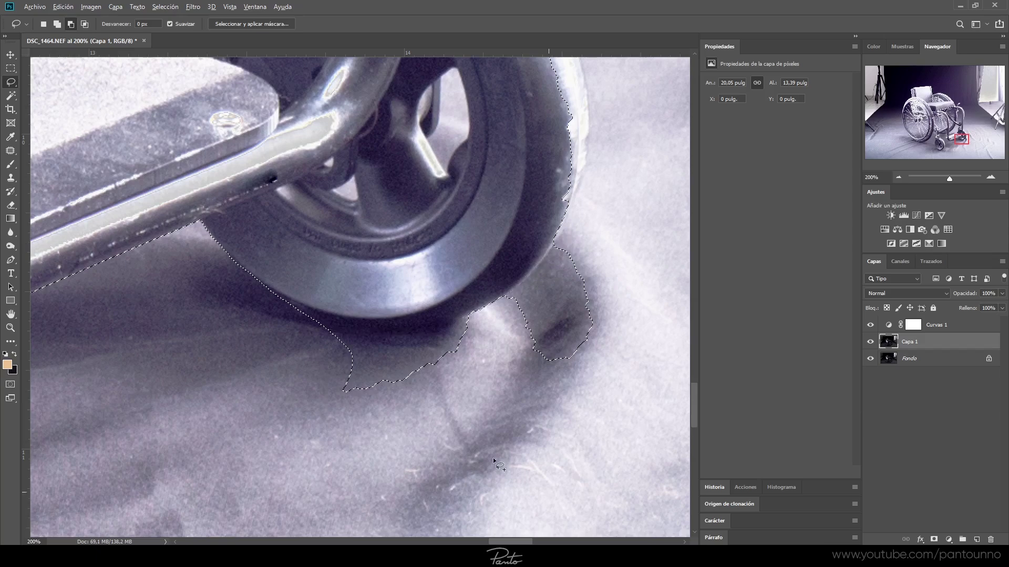
{"action": "left_click_drag", "start_coordinate": [499, 95], "coordinate": [535, 185]}
{"action": "left_click_drag", "start_coordinate": [413, 94], "coordinate": [387, 252]}
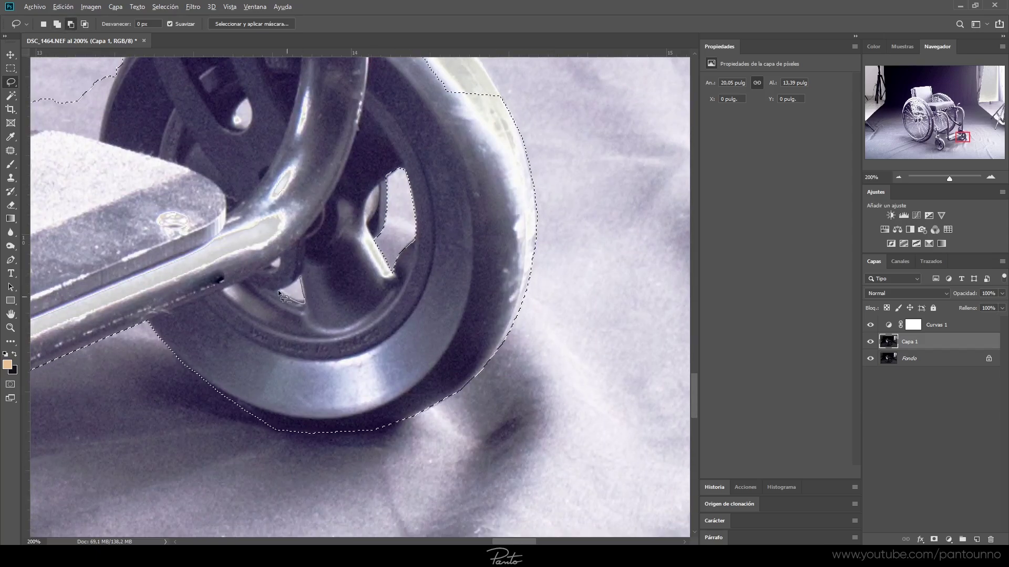
{"action": "left_click_drag", "start_coordinate": [348, 52], "coordinate": [322, 279]}
{"action": "mouse_move", "coordinate": [322, 196]}
{"action": "left_mouse_down"}
{"action": "mouse_move", "coordinate": [404, 236]}
{"action": "mouse_move", "coordinate": [399, 284]}
{"action": "left_mouse_up"}
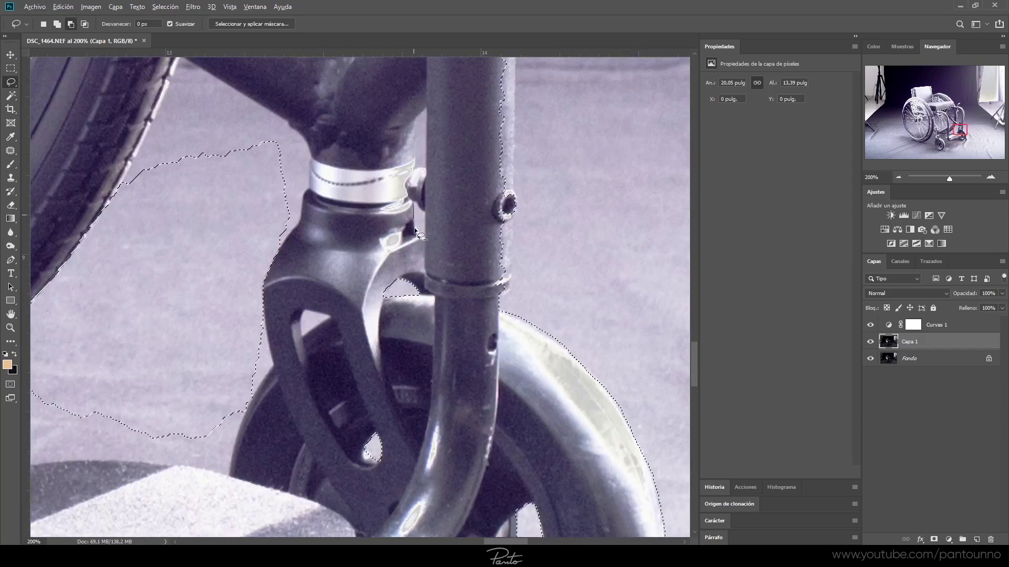
{"action": "mouse_move", "coordinate": [513, 200]}
{"action": "left_mouse_down"}
{"action": "mouse_move", "coordinate": [469, 362]}
{"action": "mouse_move", "coordinate": [465, 347]}
{"action": "left_mouse_up"}
{"action": "mouse_move", "coordinate": [313, 278]}
{"action": "left_mouse_down"}
{"action": "mouse_move", "coordinate": [510, 276]}
{"action": "mouse_move", "coordinate": [385, 140]}
{"action": "left_mouse_up"}
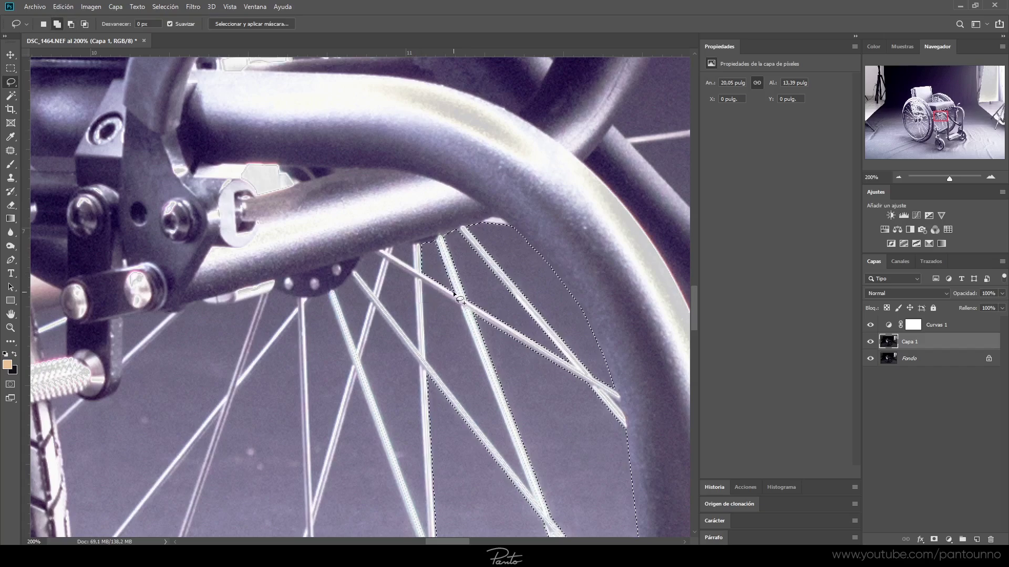
- Cut the backdrop gaps between the rear-wheel spokes and hub from the selection
{"action": "left_click_drag", "start_coordinate": [428, 263], "coordinate": [469, 384]}
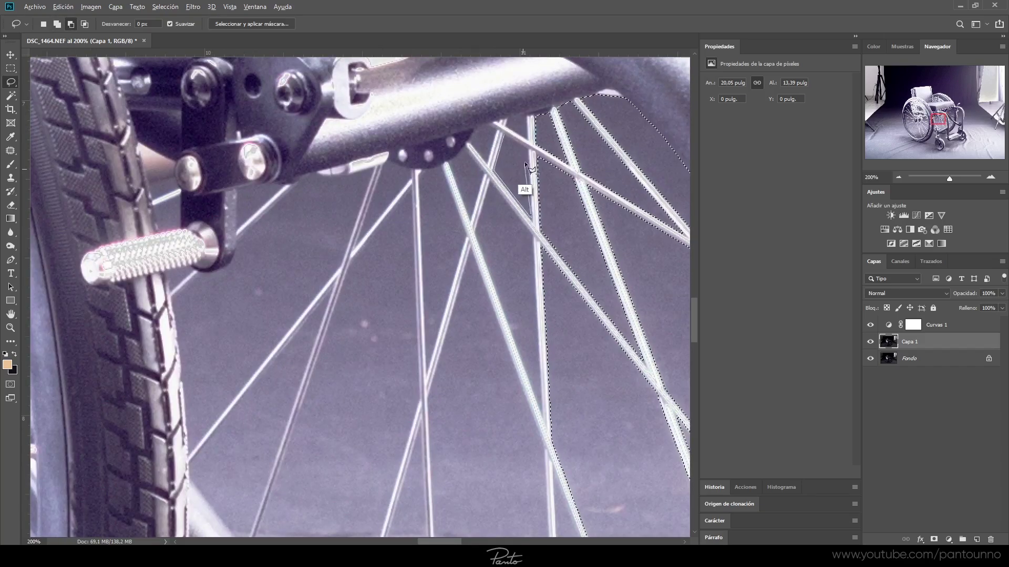
{"action": "mouse_move", "coordinate": [529, 158]}
{"action": "left_mouse_down"}
{"action": "mouse_move", "coordinate": [494, 134]}
{"action": "mouse_move", "coordinate": [541, 372]}
{"action": "mouse_move", "coordinate": [604, 207]}
{"action": "left_mouse_up"}
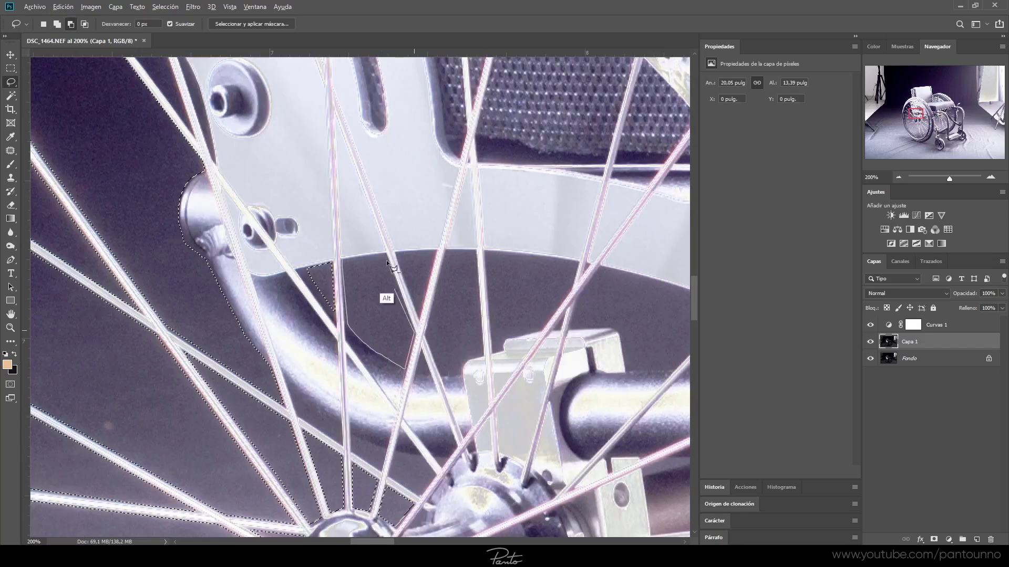
{"action": "left_click_drag", "start_coordinate": [604, 207], "coordinate": [461, 375]}
{"action": "mouse_move", "coordinate": [461, 289]}
{"action": "left_mouse_down"}
{"action": "mouse_move", "coordinate": [387, 301]}
{"action": "mouse_move", "coordinate": [237, 391]}
{"action": "left_mouse_up"}
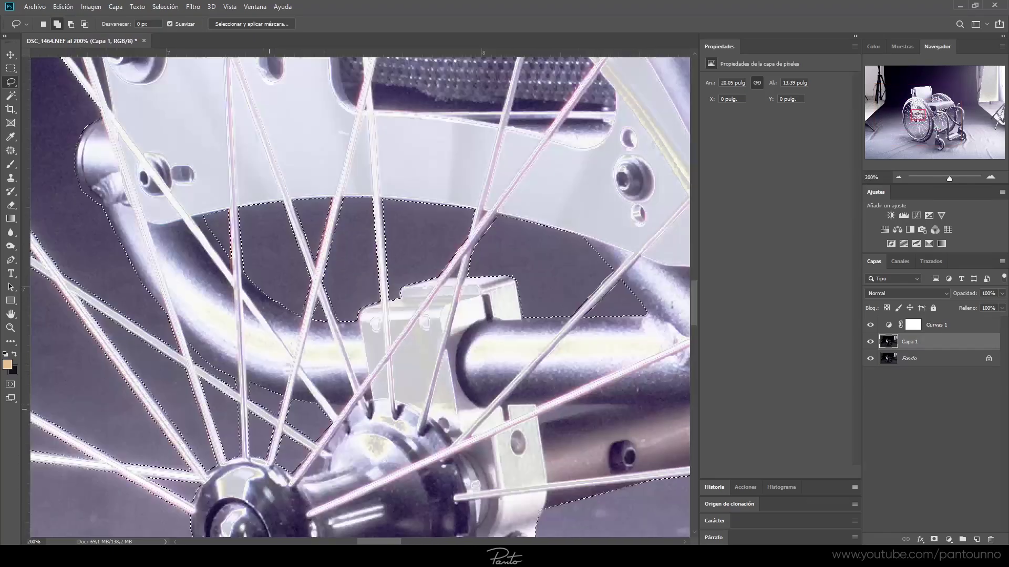
{"action": "mouse_move", "coordinate": [237, 391]}
{"action": "left_mouse_down"}
{"action": "mouse_move", "coordinate": [292, 63]}
{"action": "mouse_move", "coordinate": [418, 423]}
{"action": "left_mouse_up"}
{"action": "key", "text": "ctrl+0"}
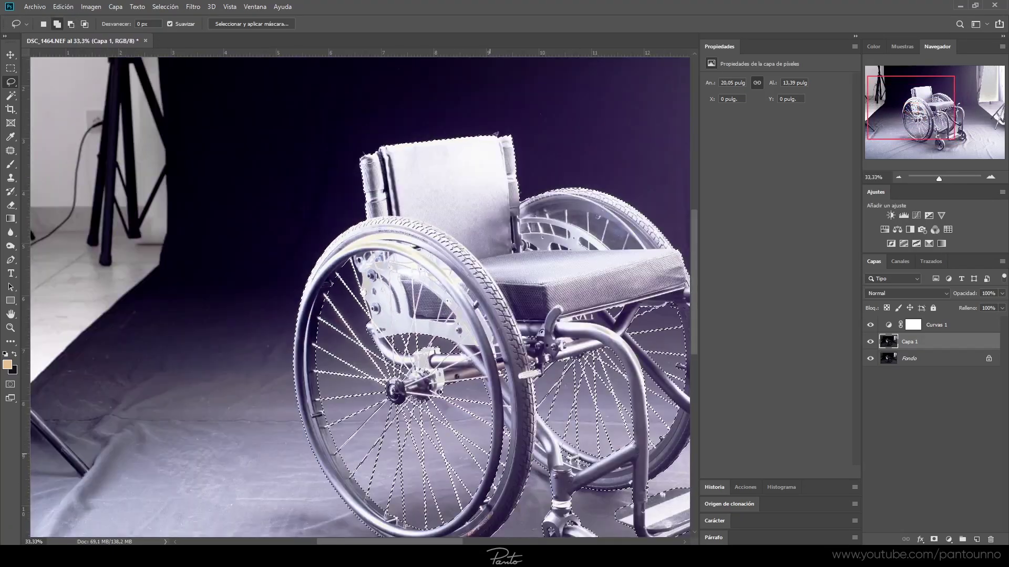
- Smooth the wheelchair selection with a 2 px radius
{"action": "key", "text": "ctrl+minus"}
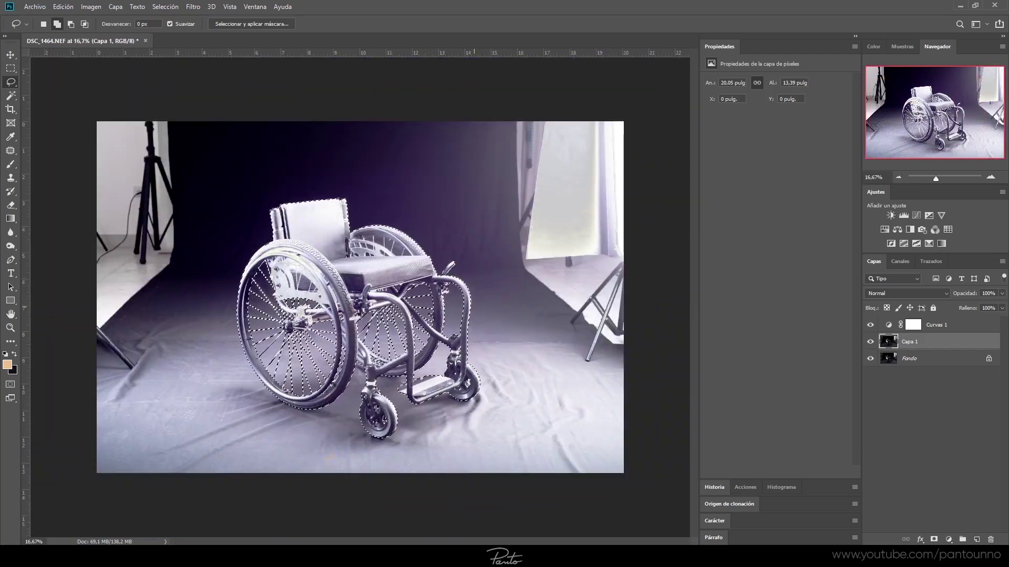
{"action": "left_click", "coordinate": [165, 6]}
{"action": "mouse_move", "coordinate": [140, 279]}
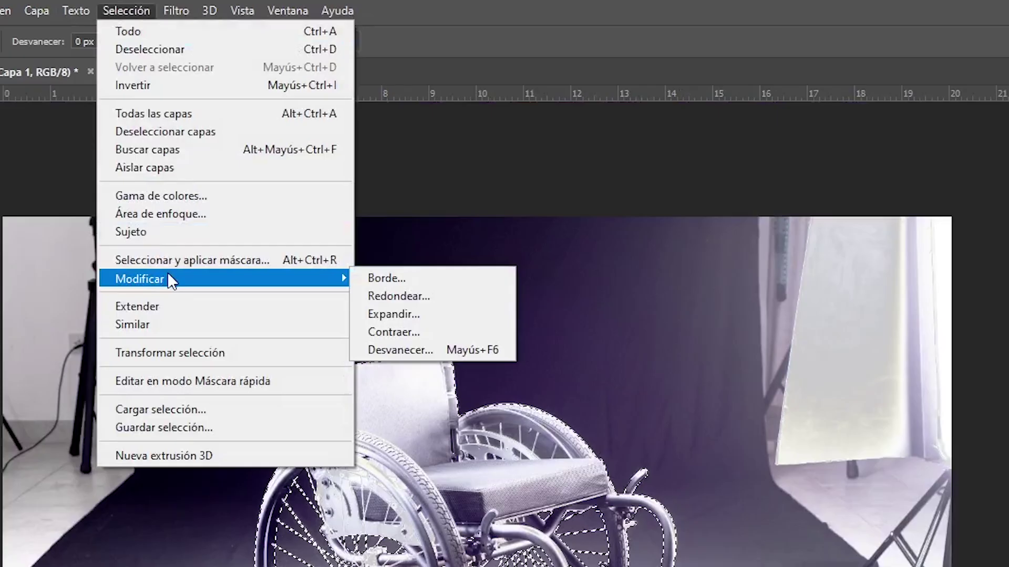
{"action": "left_click", "coordinate": [430, 295]}
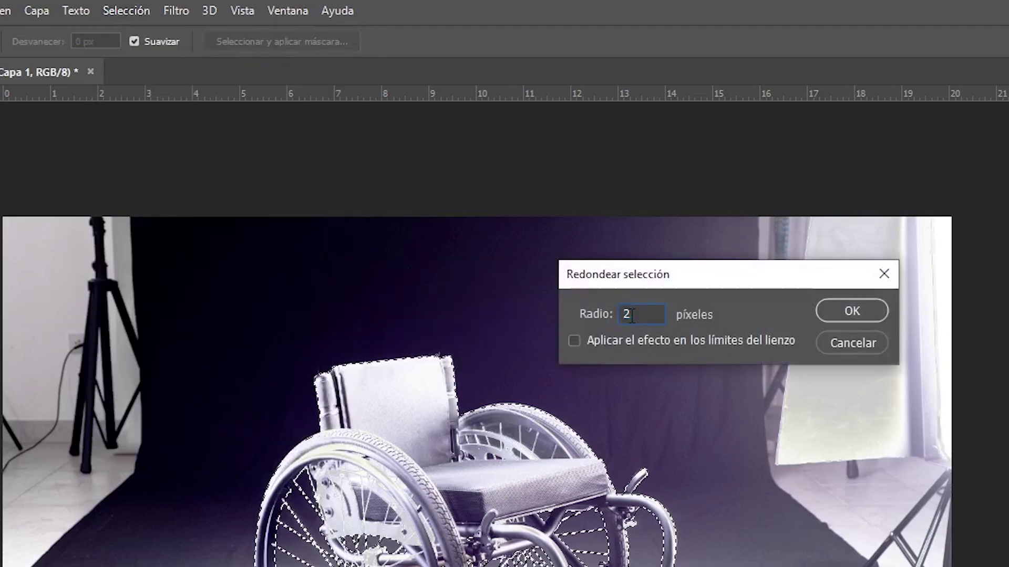
{"action": "left_click", "coordinate": [833, 314]}
- Feather the wheelchair selection by 0,7 px
{"action": "left_click", "coordinate": [127, 10]}
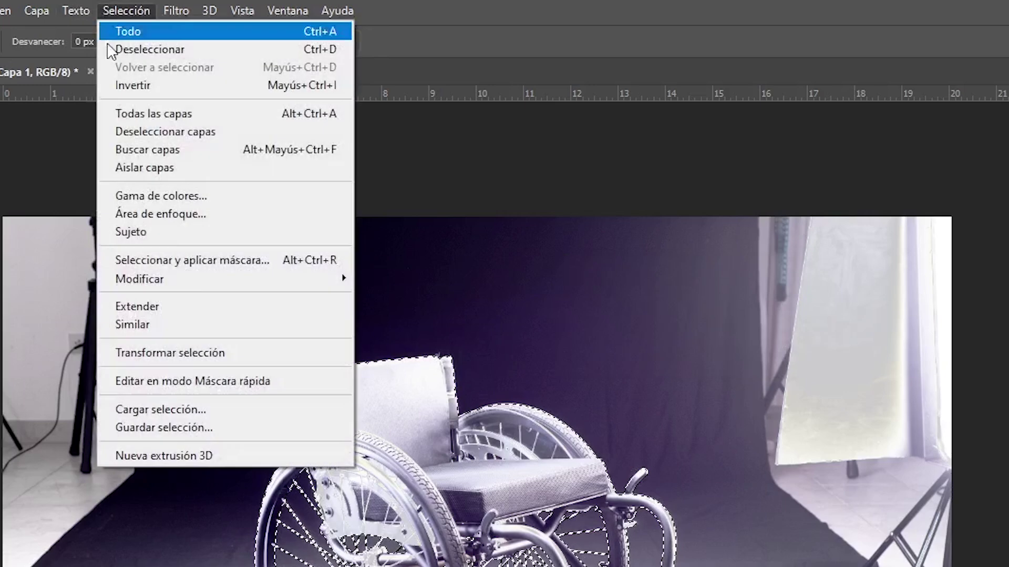
{"action": "mouse_move", "coordinate": [140, 279]}
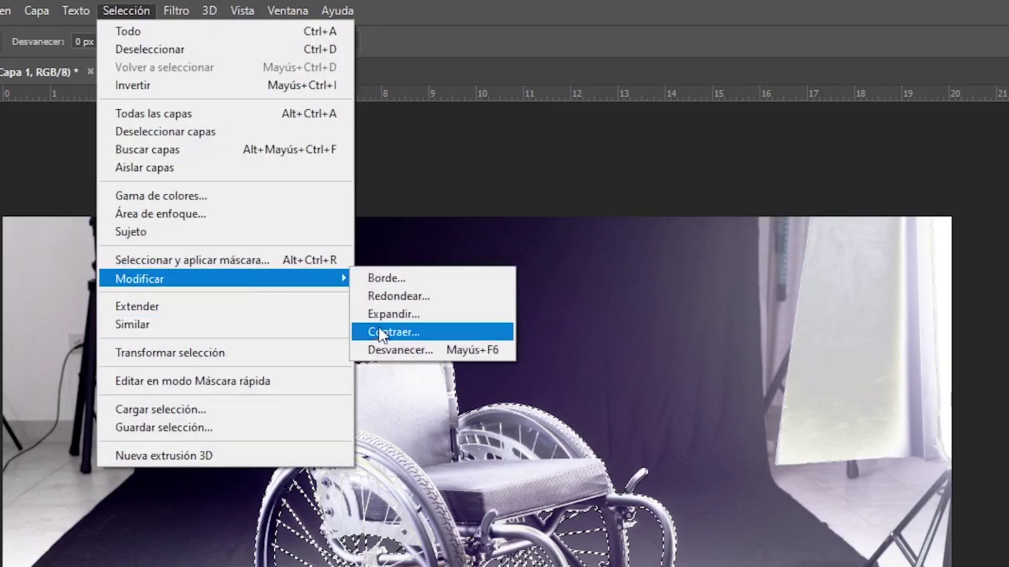
{"action": "left_click", "coordinate": [381, 349]}
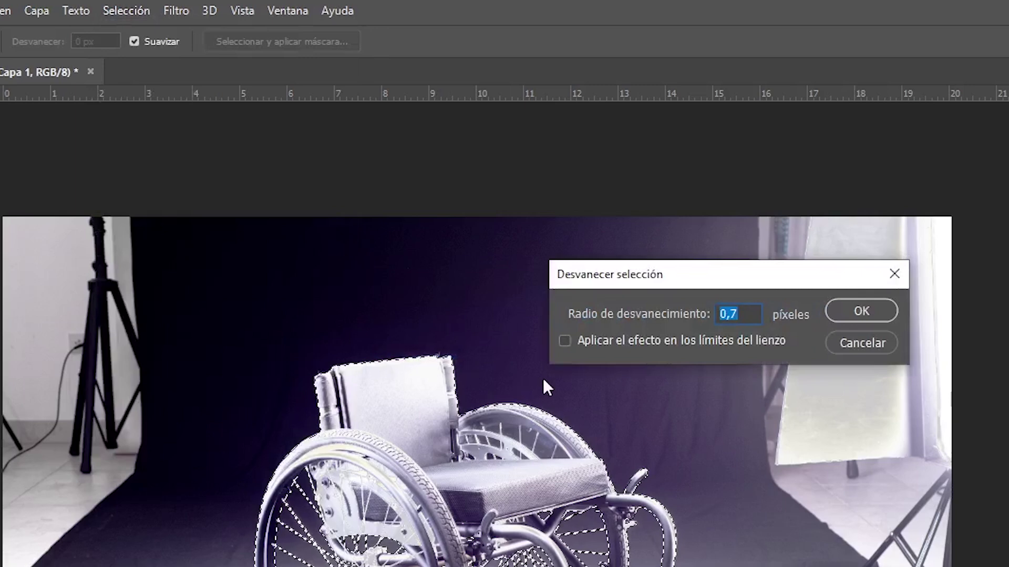
{"action": "key", "text": "Return"}
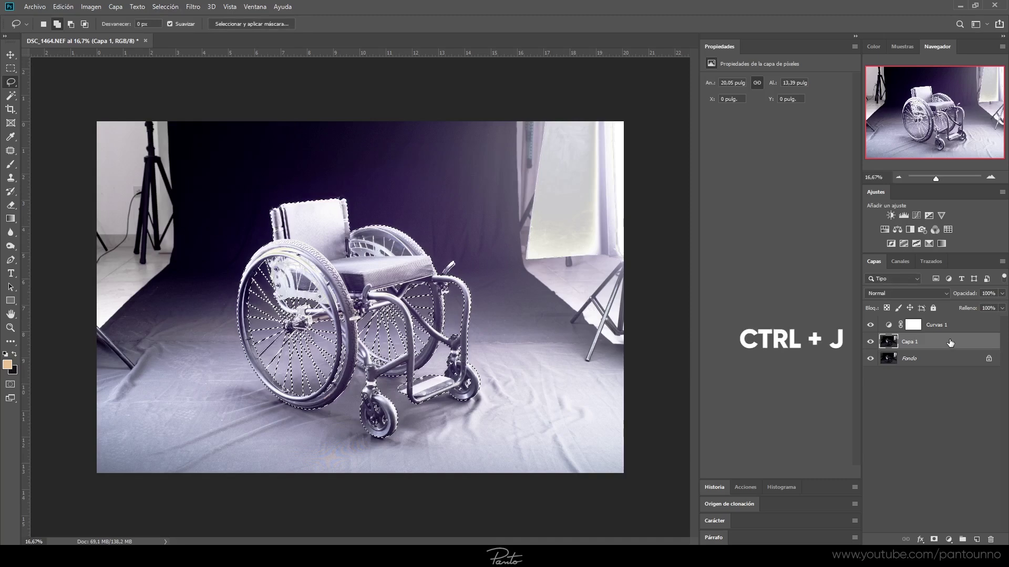
- Copy the wheelchair to Capa 2, delete Curvas 1, and add empty Capa 3 above Capa 1
{"action": "key", "text": "ctrl+j"}
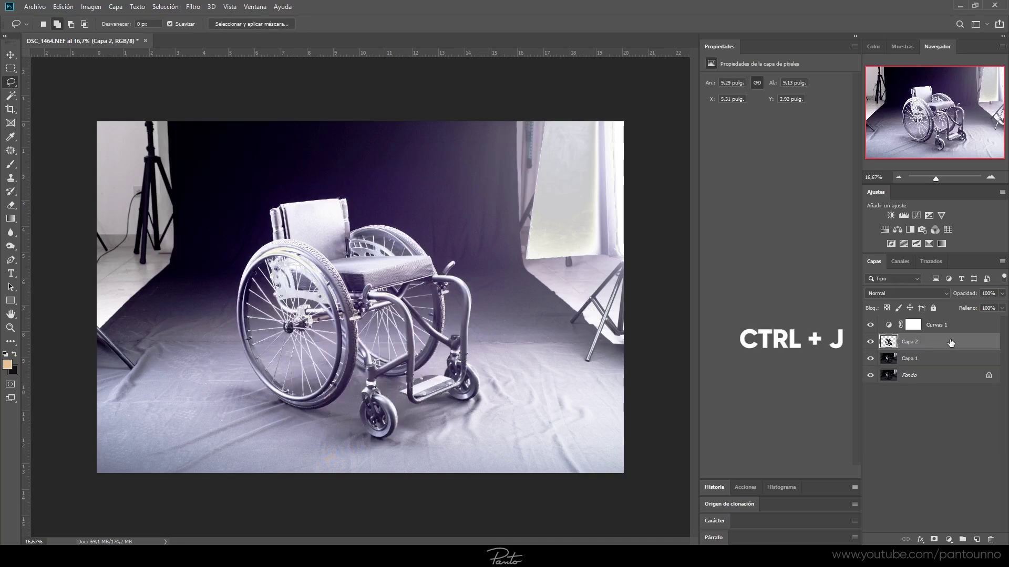
{"action": "left_click", "coordinate": [964, 326]}
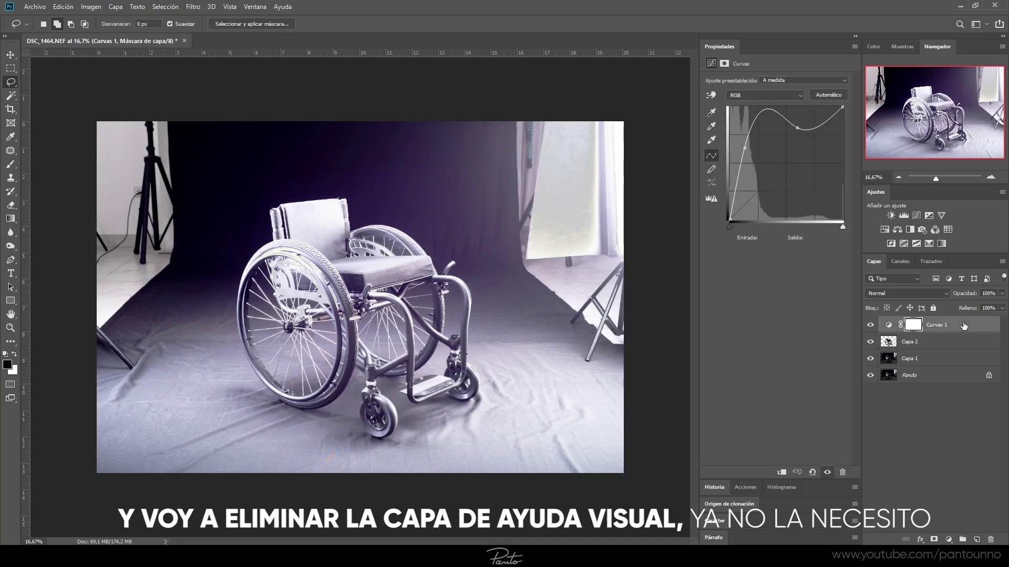
{"action": "key", "text": "Delete"}
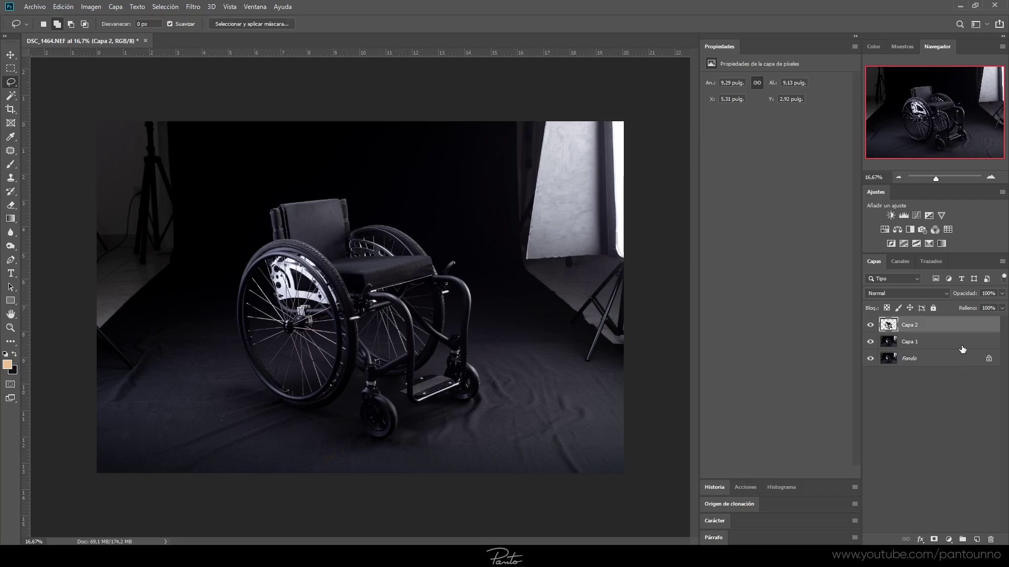
{"action": "left_click", "coordinate": [963, 346]}
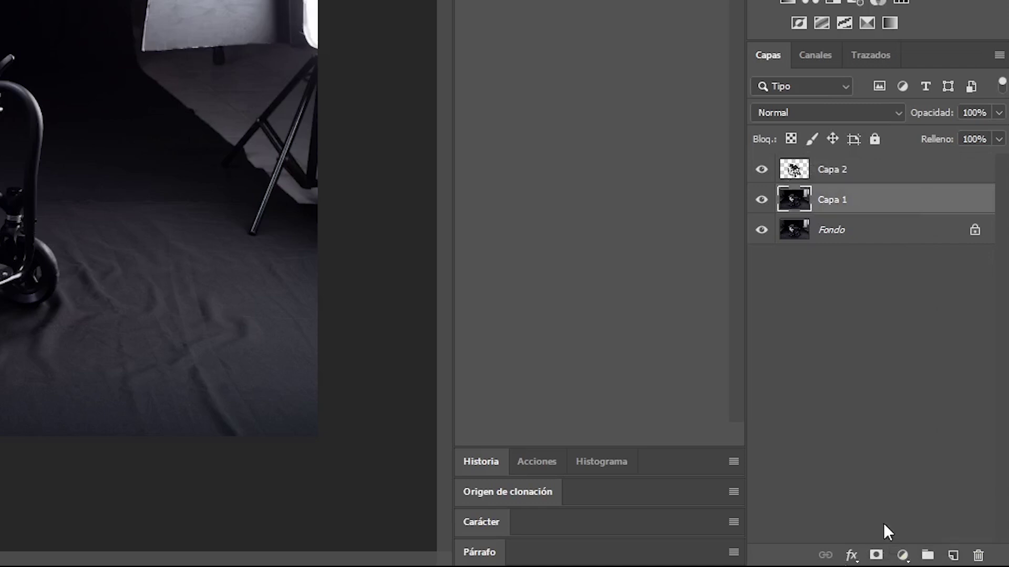
{"action": "left_click", "coordinate": [952, 555]}
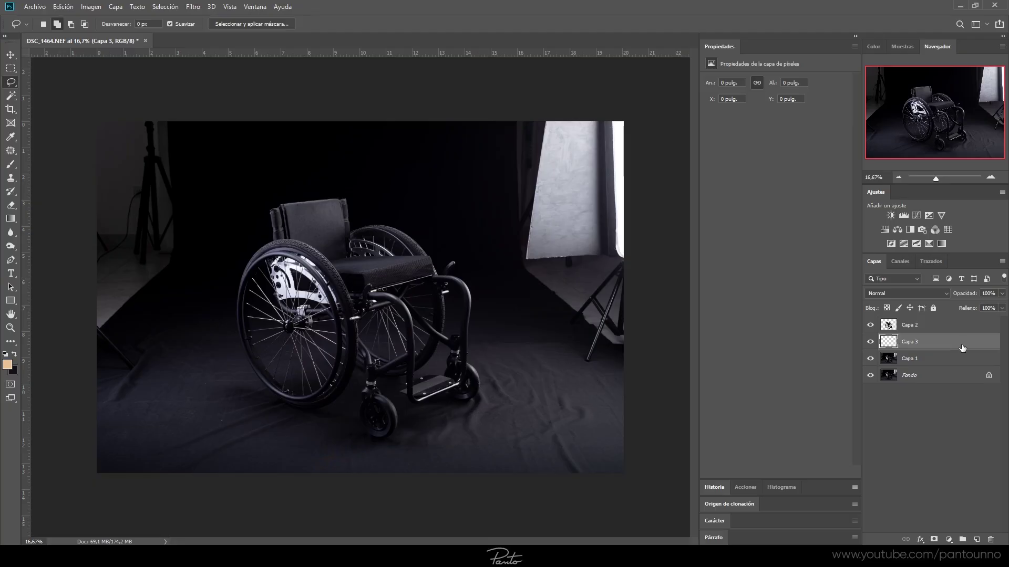
- Fill Capa 3 with a black gradient using the default black foreground
{"action": "left_click", "coordinate": [11, 223]}
{"action": "key", "text": "d"}
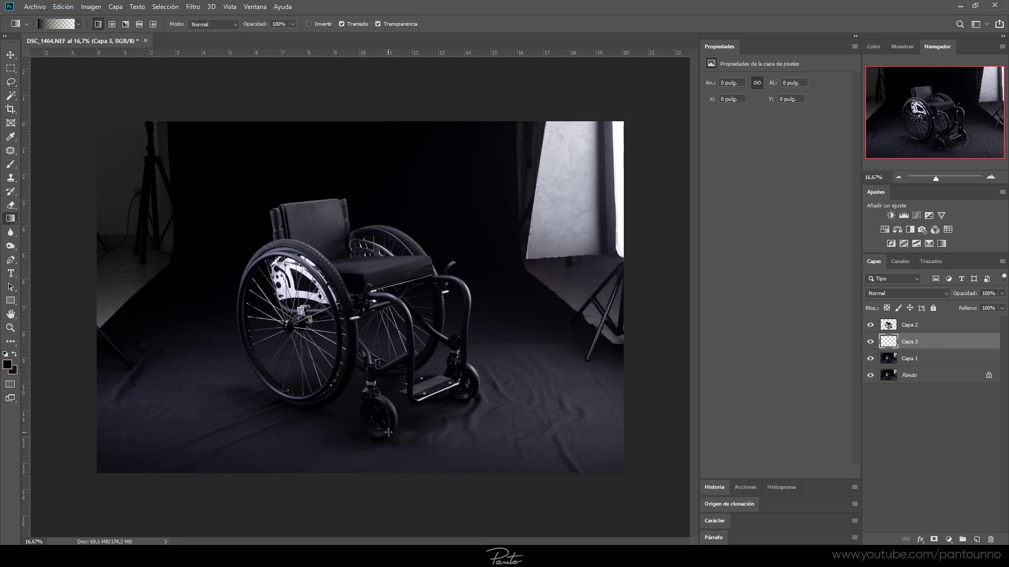
{"action": "left_click_drag", "start_coordinate": [384, 513], "coordinate": [380, 522]}
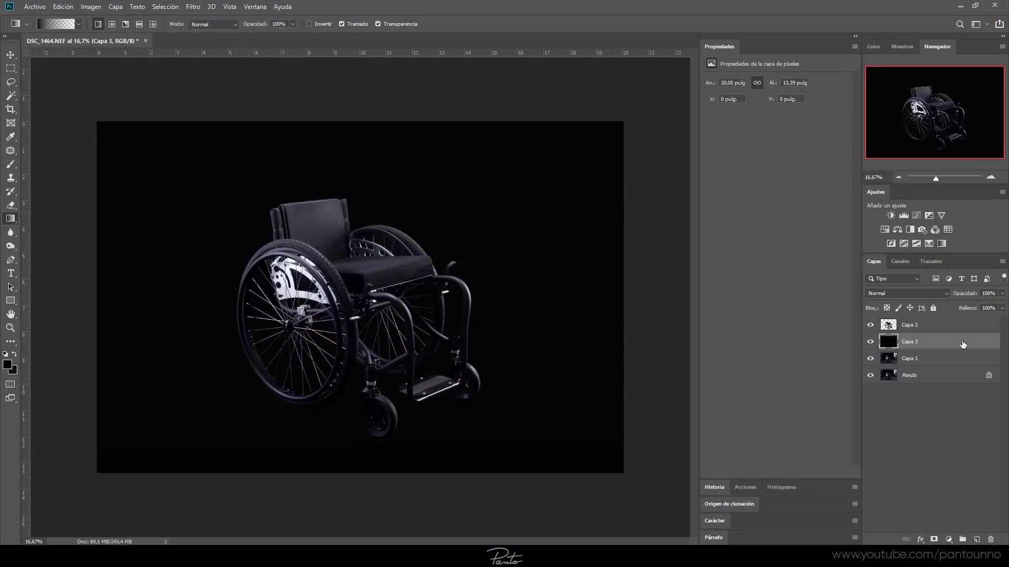
- Sample the dark studio backdrop colour as the foreground while the black layer is hidden
{"action": "left_click", "coordinate": [870, 341]}
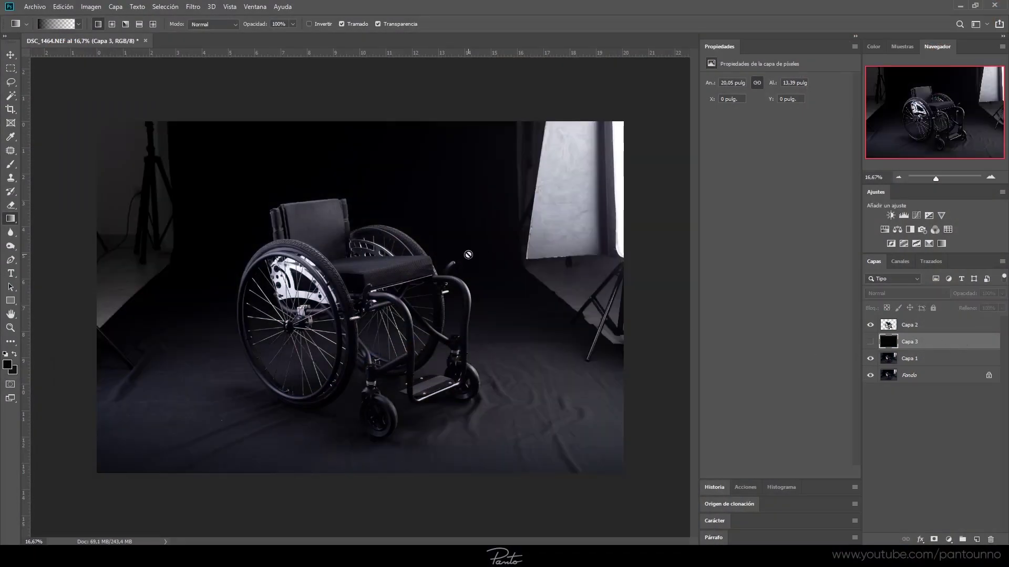
{"action": "left_click", "coordinate": [477, 226], "text": "alt"}
{"action": "double_click", "coordinate": [888, 342]}
{"action": "key", "text": "Escape"}
{"action": "left_click", "coordinate": [871, 342]}
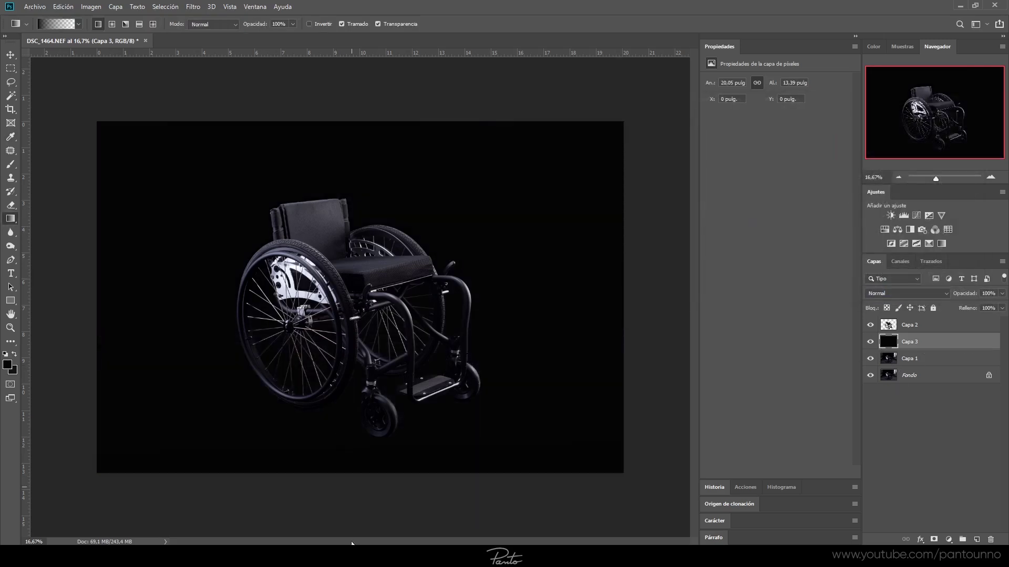
- Redraw Capa 3 with a near-black gradient, add empty Capa 4, and hide Capa 3
{"action": "left_click", "coordinate": [8, 364]}
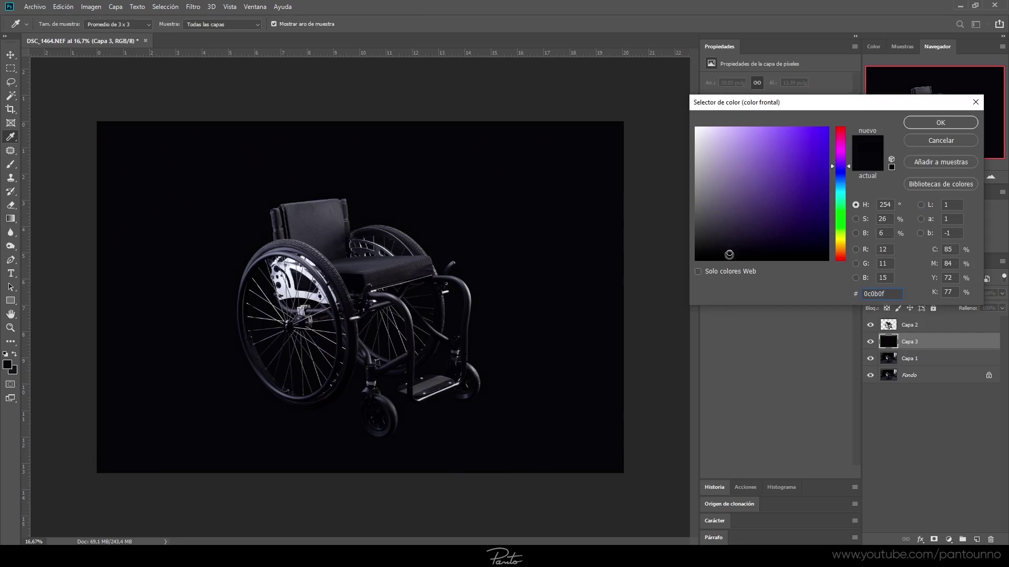
{"action": "left_click", "coordinate": [906, 124]}
{"action": "left_click_drag", "start_coordinate": [362, 308], "coordinate": [359, 357]}
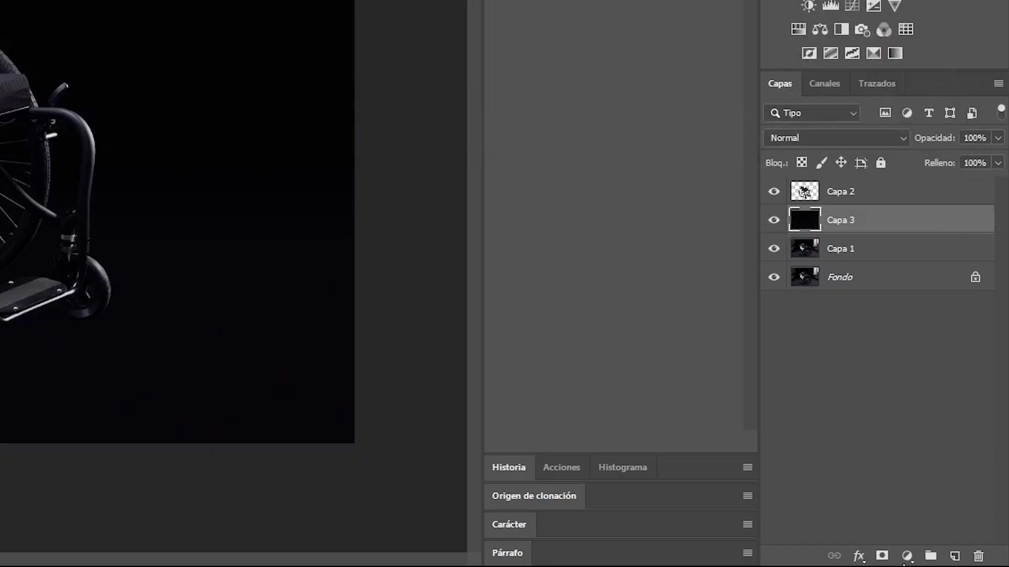
{"action": "left_click", "coordinate": [955, 556]}
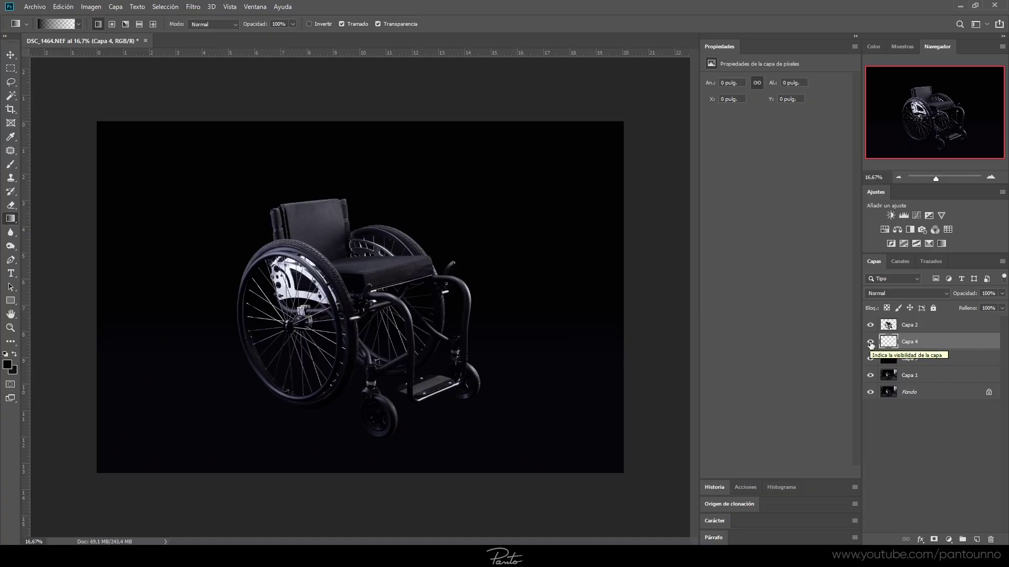
{"action": "left_click", "coordinate": [870, 358]}
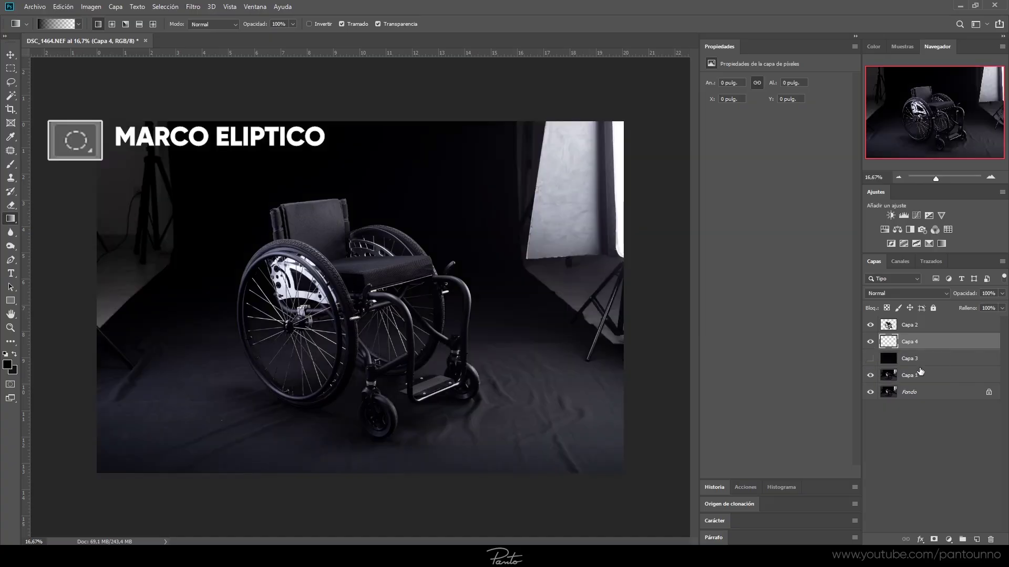
- Set the gradient to Radial and draw an elliptical selection around the wheelchair base
{"action": "left_click", "coordinate": [112, 24]}
{"action": "key", "text": "shift+m"}
{"action": "left_click_drag", "start_coordinate": [500, 368], "coordinate": [131, 447]}
{"action": "left_click_drag", "start_coordinate": [328, 397], "coordinate": [381, 394]}
- Fill the ellipse with a gradient in the sampled dark floor colour, then deselect
{"action": "key", "text": "g"}
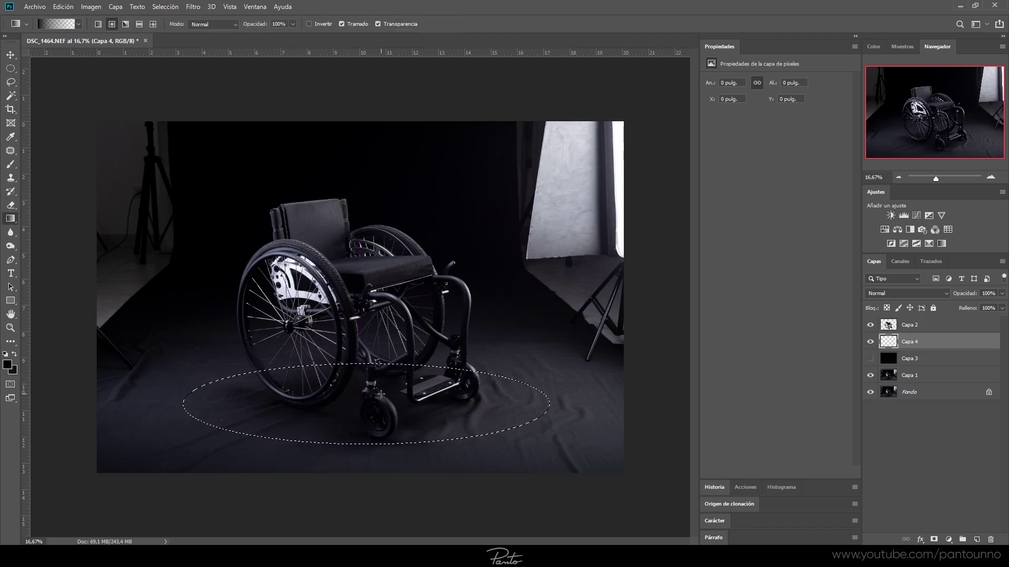
{"action": "left_click", "coordinate": [7, 364]}
{"action": "left_click", "coordinate": [482, 404]}
{"action": "left_click", "coordinate": [917, 124]}
{"action": "left_click_drag", "start_coordinate": [55, 408], "coordinate": [314, 411]}
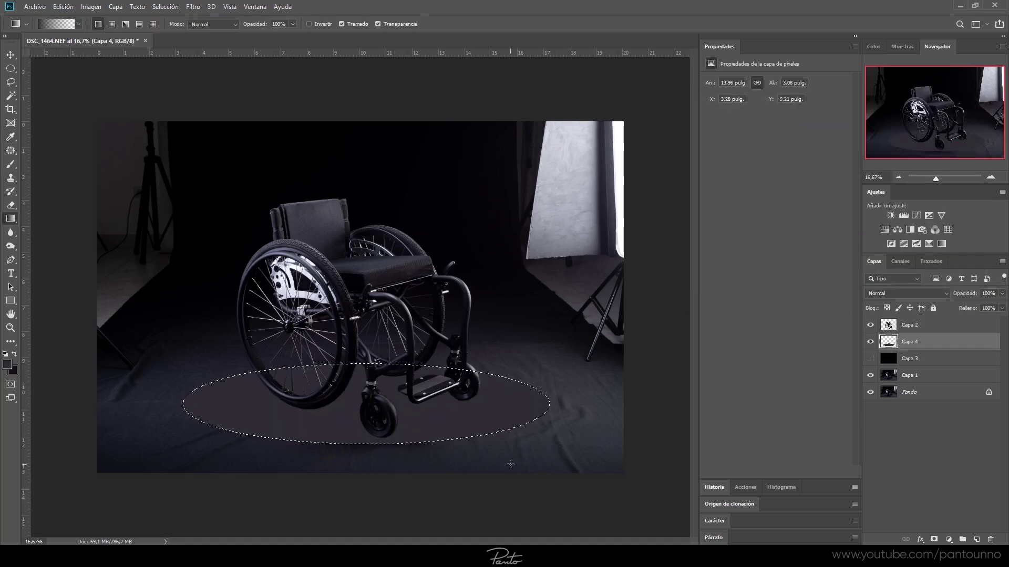
{"action": "key", "text": "ctrl+d"}
- Apply a 133-pixel Gaussian Blur to the floor ellipse
{"action": "left_click", "coordinate": [192, 6]}
{"action": "mouse_move", "coordinate": [209, 126]}
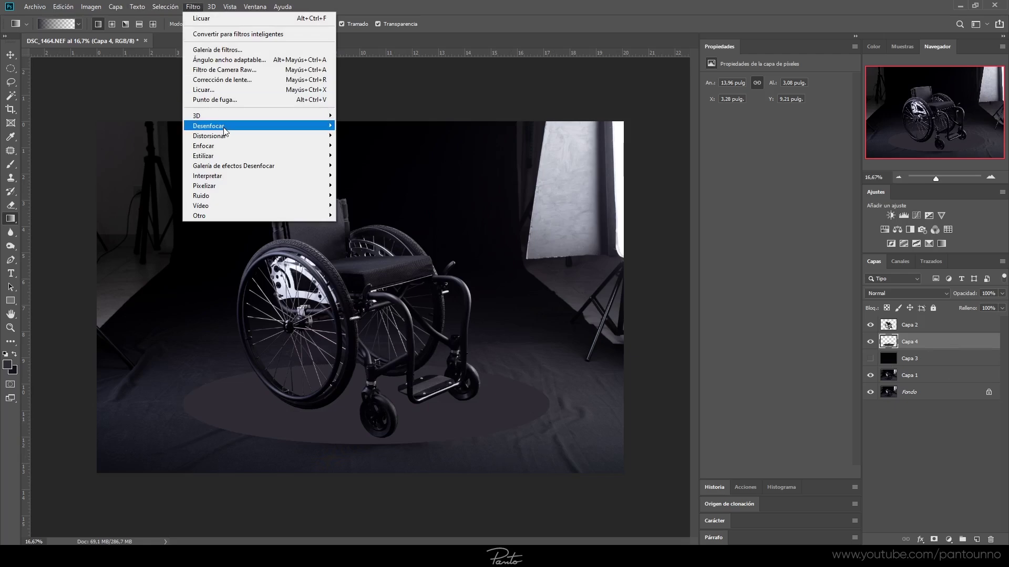
{"action": "left_click", "coordinate": [371, 195]}
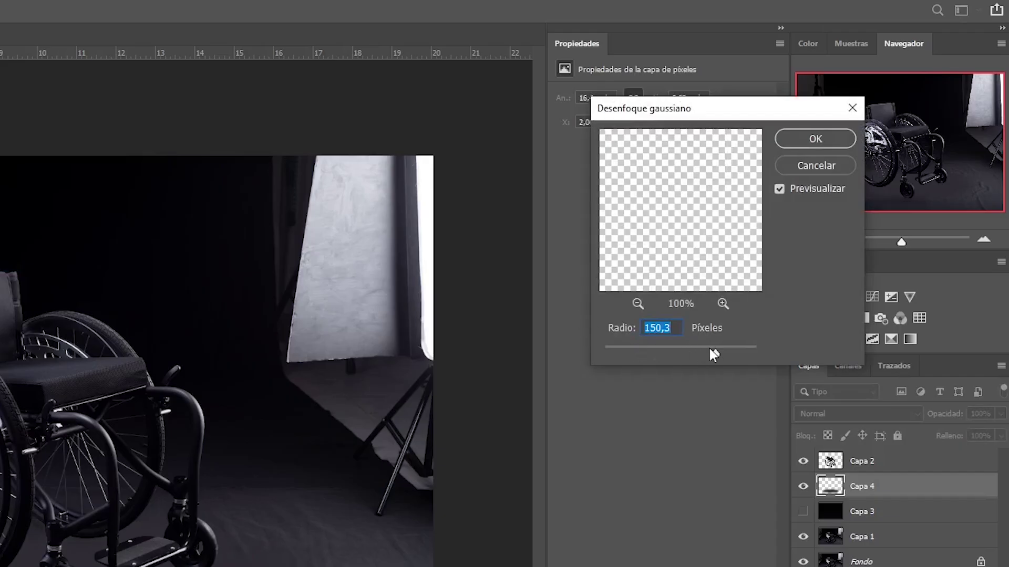
{"action": "left_click_drag", "start_coordinate": [710, 348], "coordinate": [705, 348]}
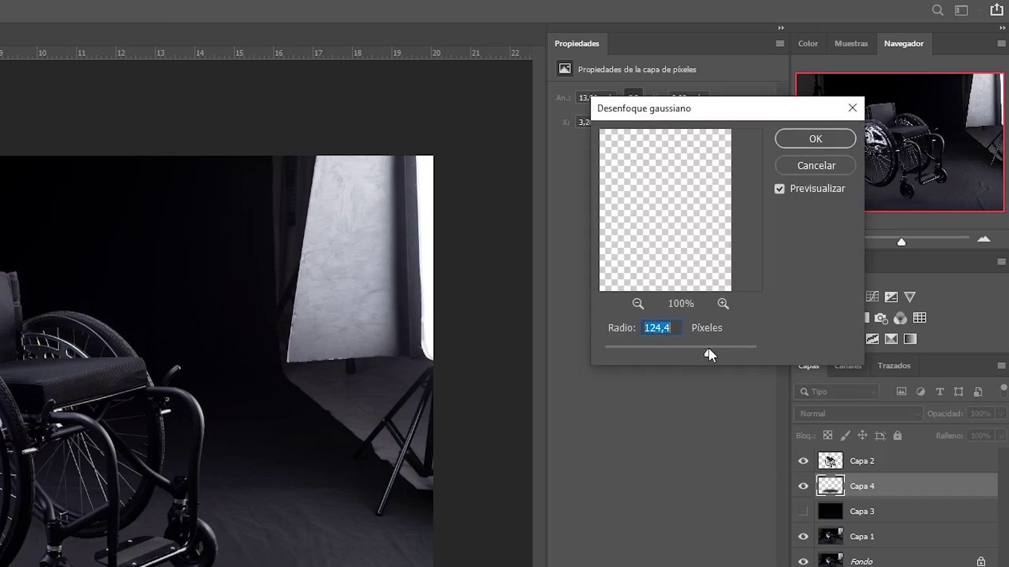
{"action": "left_click_drag", "start_coordinate": [708, 348], "coordinate": [711, 349]}
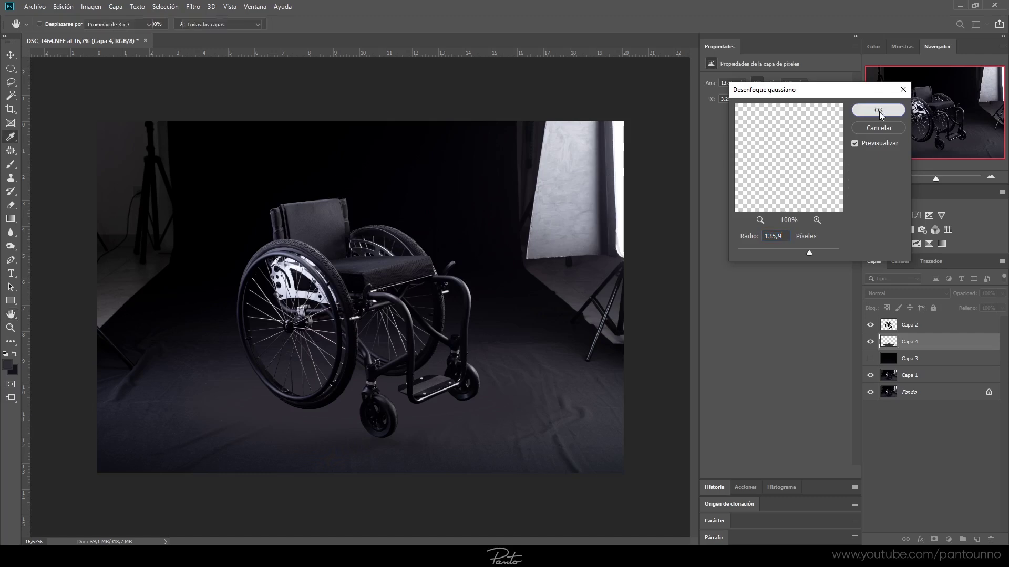
{"action": "left_click", "coordinate": [878, 112]}
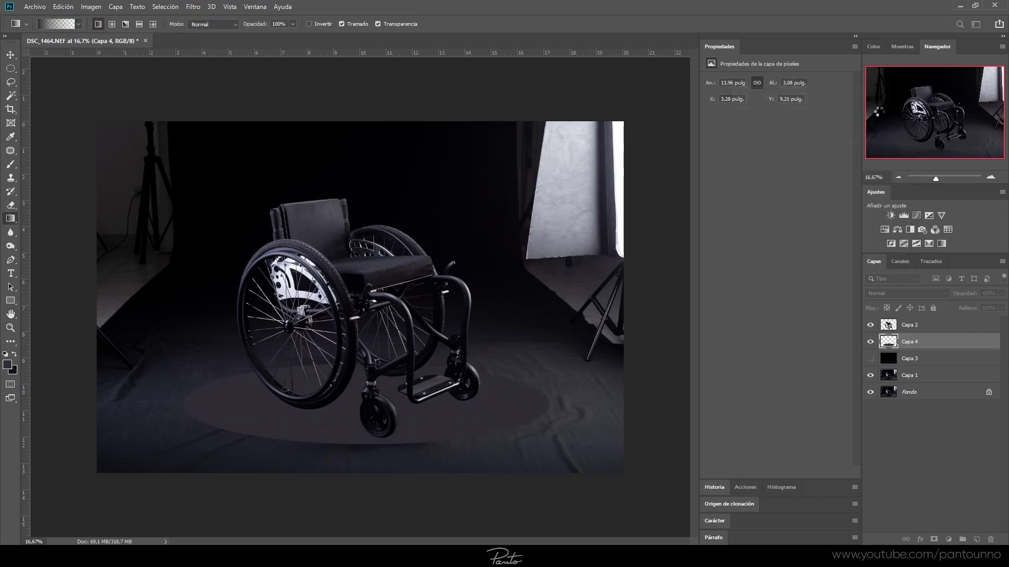
- Show Capa 3, add Lens Blur with noise 4, and drop the glow layer to 28% opacity
{"action": "left_click", "coordinate": [870, 359]}
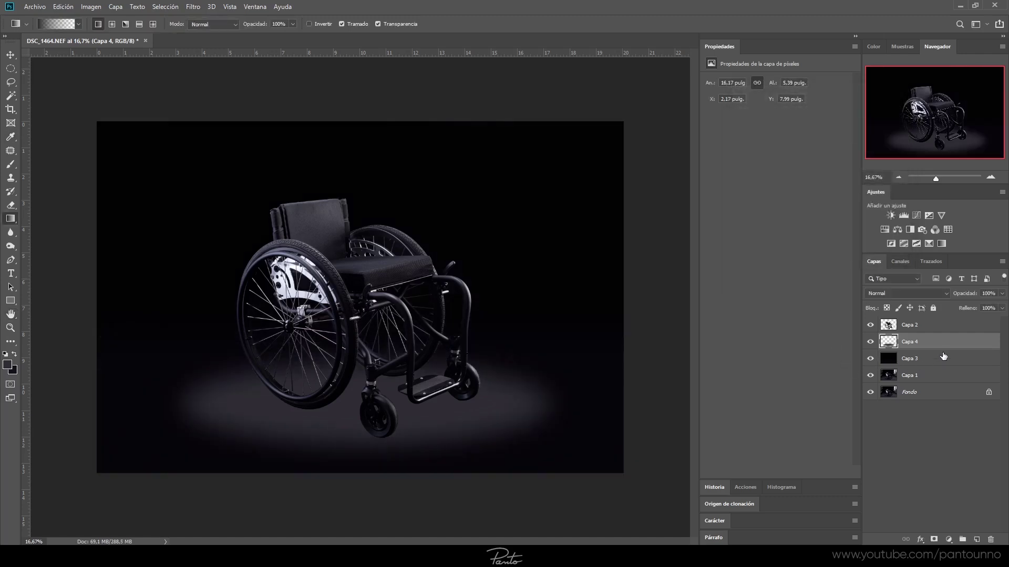
{"action": "left_click", "coordinate": [199, 7]}
{"action": "mouse_move", "coordinate": [260, 187]}
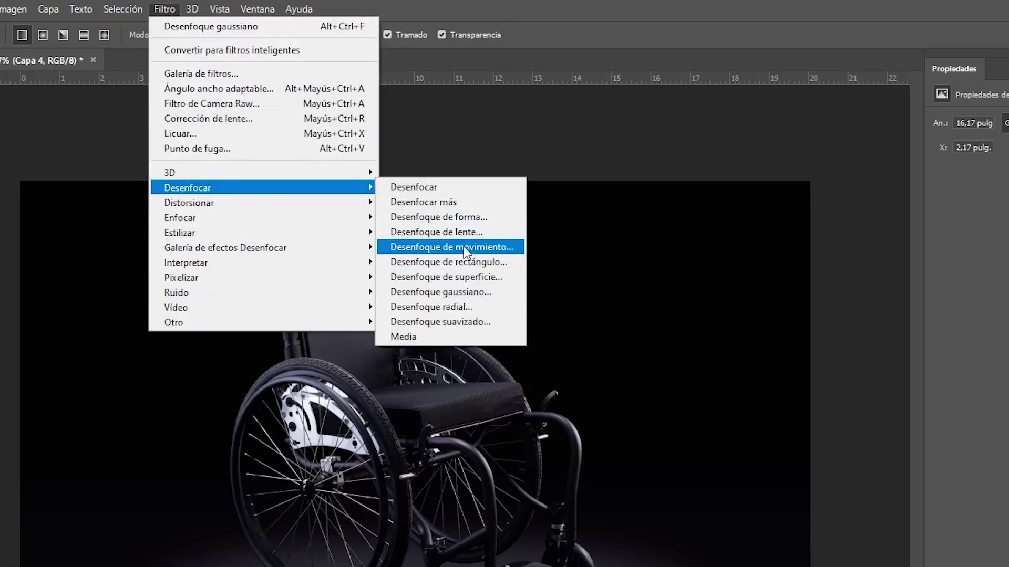
{"action": "left_click", "coordinate": [462, 232]}
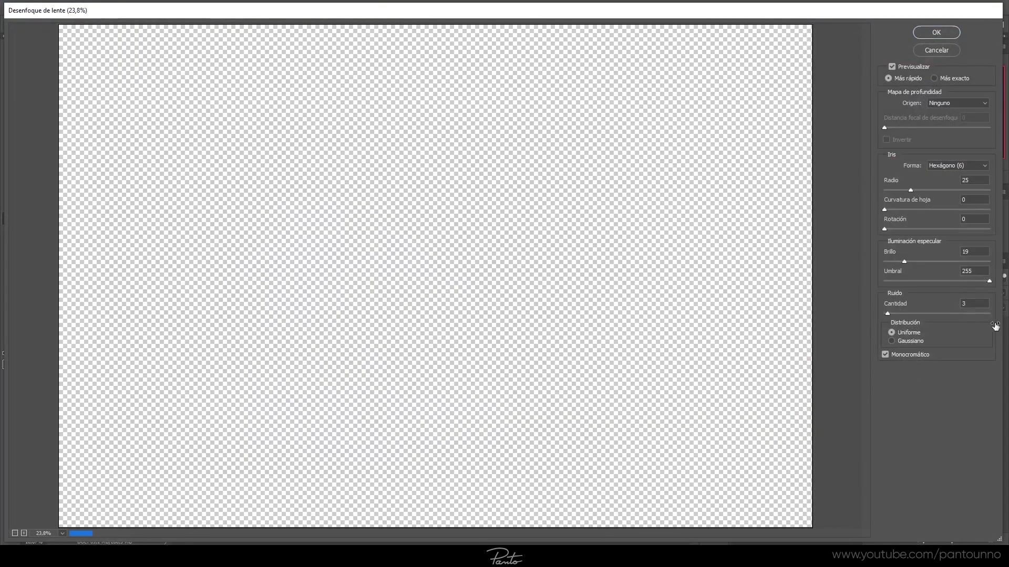
{"action": "left_click", "coordinate": [983, 303]}
{"action": "key", "text": "Up"}
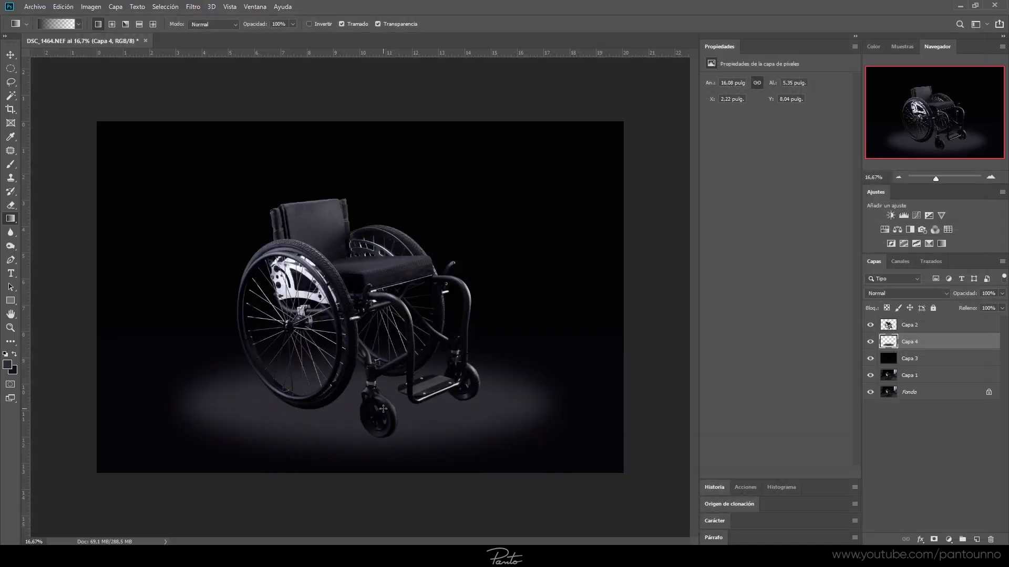
{"action": "left_click", "coordinate": [1003, 293]}
{"action": "left_click", "coordinate": [970, 304]}
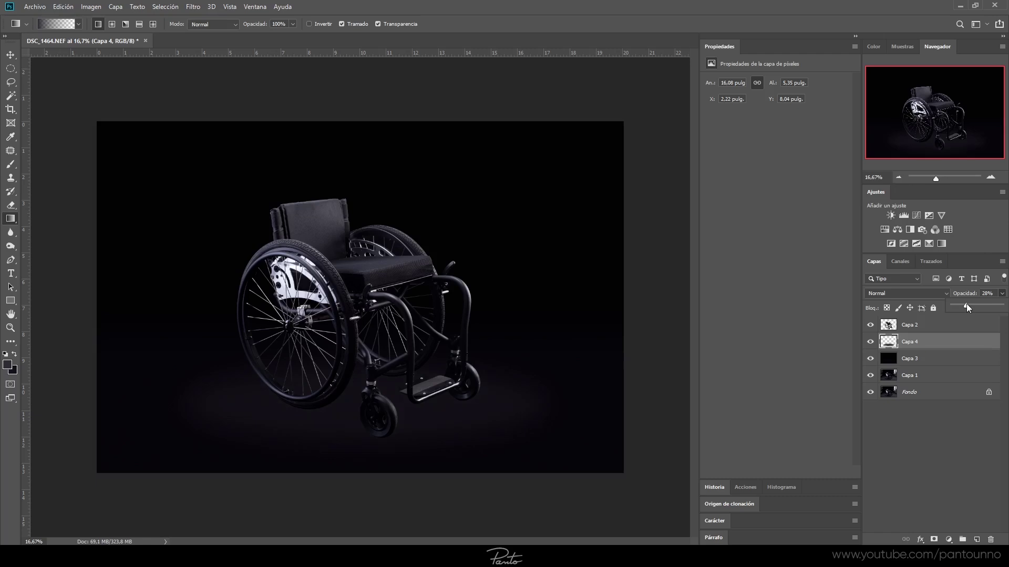
- Nudge the floor glow left and down, and set a lower-opacity brush
{"action": "key", "text": "v"}
{"action": "left_click_drag", "start_coordinate": [461, 418], "coordinate": [453, 427]}
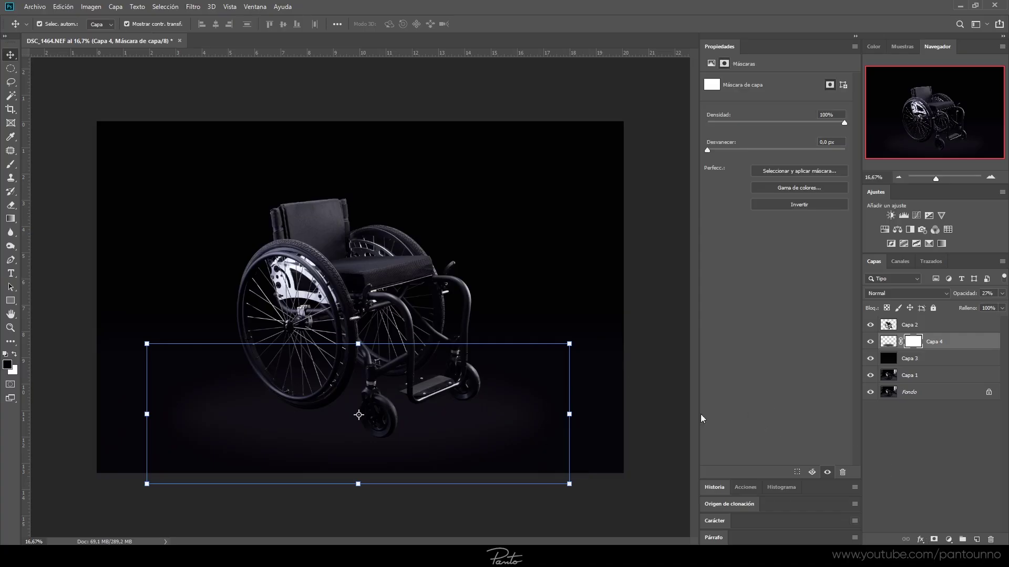
{"action": "key", "text": "b"}
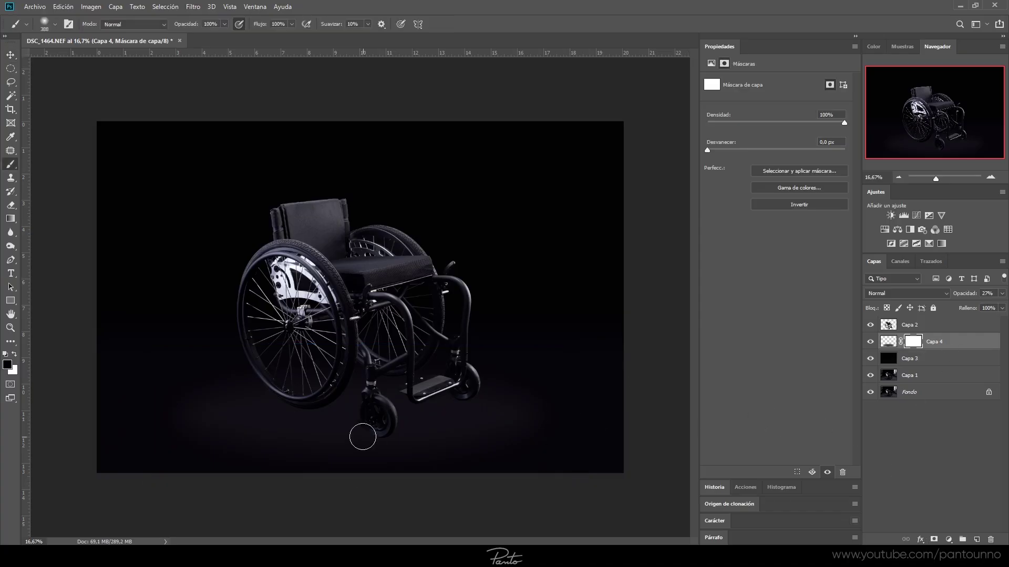
{"action": "mouse_move", "coordinate": [183, 28]}
{"action": "left_mouse_down"}
{"action": "mouse_move", "coordinate": [135, 101]}
{"action": "mouse_move", "coordinate": [140, 87]}
{"action": "left_mouse_up"}
{"action": "key", "text": "ctrl+plus"}
{"action": "key", "text": "ctrl+plus"}
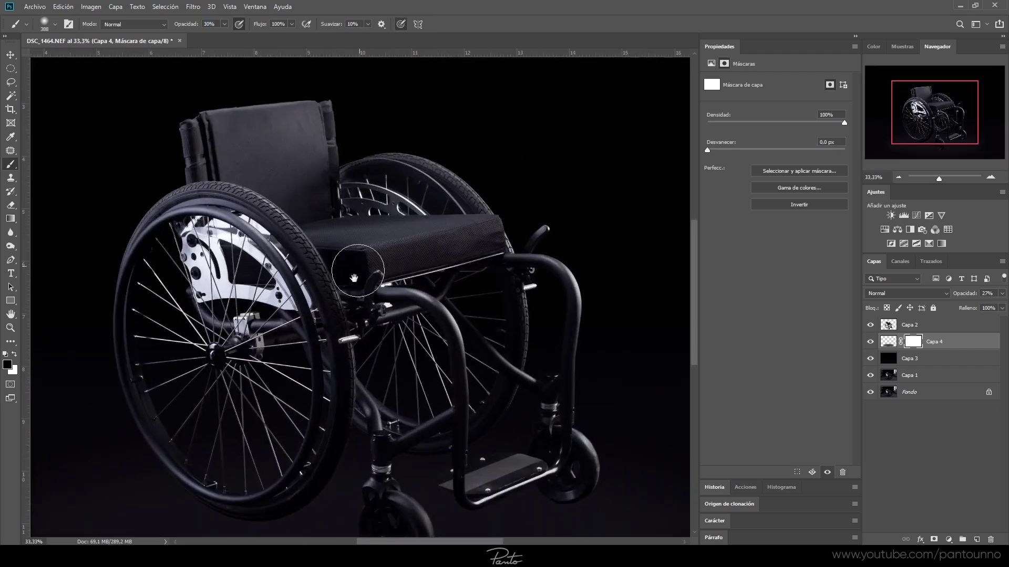
{"action": "scroll", "coordinate": [361, 224], "scroll_direction": "down", "scroll_amount": 2}
{"action": "scroll", "coordinate": [368, 316], "scroll_direction": "down", "scroll_amount": 3}
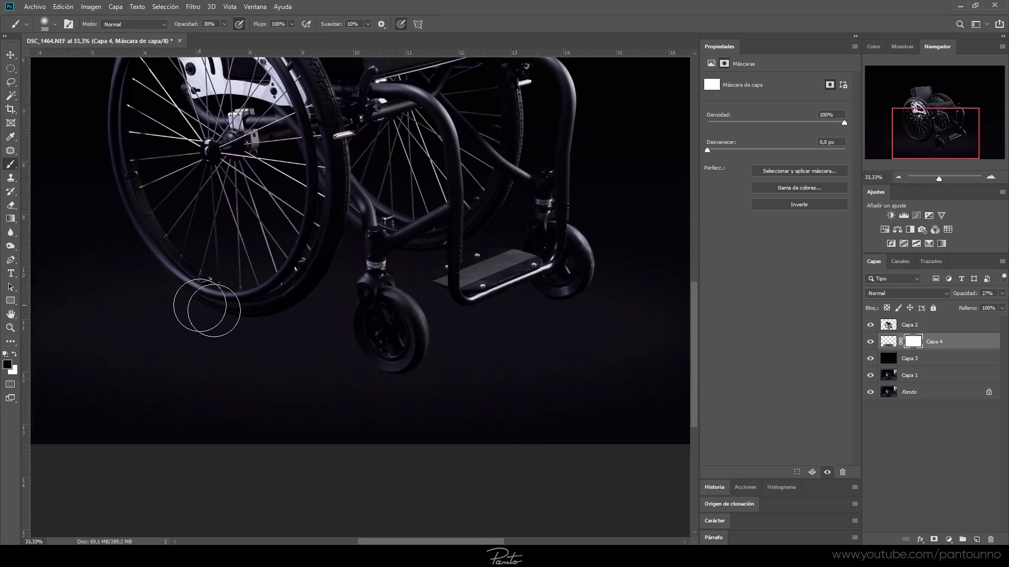
- Mask the glow under the rear wheel and front caster, then feather the mask about 12 px
{"action": "right_click", "coordinate": [229, 306]}
{"action": "left_click_drag", "start_coordinate": [340, 333], "coordinate": [331, 333]}
{"action": "left_click_drag", "start_coordinate": [231, 299], "coordinate": [199, 292]}
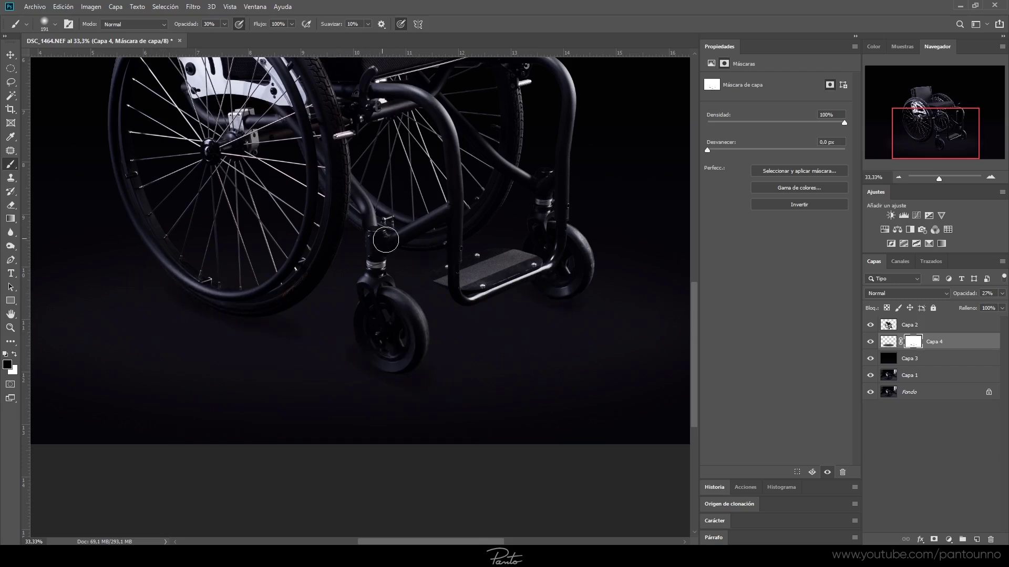
{"action": "left_click_drag", "start_coordinate": [374, 364], "coordinate": [394, 361]}
{"action": "right_click", "coordinate": [394, 363]}
{"action": "left_click_drag", "start_coordinate": [368, 280], "coordinate": [397, 280]}
{"action": "key", "text": "Return"}
{"action": "left_click_drag", "start_coordinate": [707, 150], "coordinate": [764, 150]}
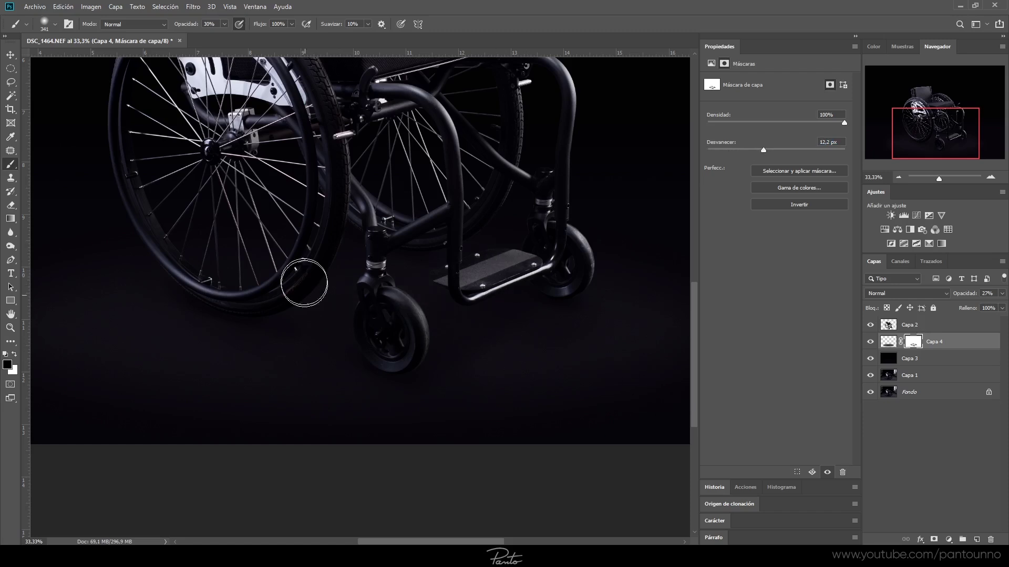
{"action": "key", "text": "ctrl+minus"}
{"action": "key", "text": "ctrl+minus"}
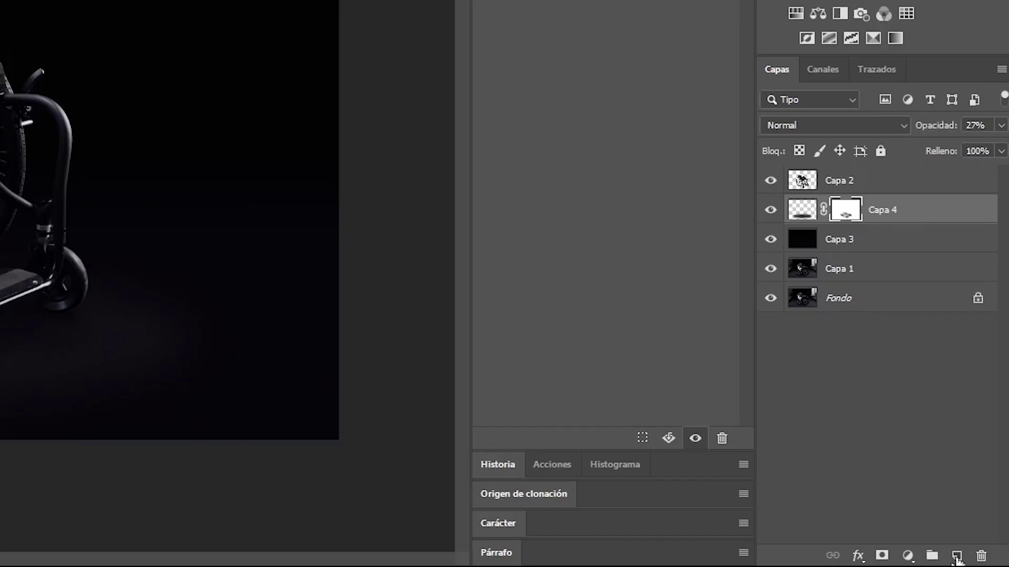
- Add empty layer Capa 5 with a near-black foreground colour
{"action": "left_click", "coordinate": [956, 558]}
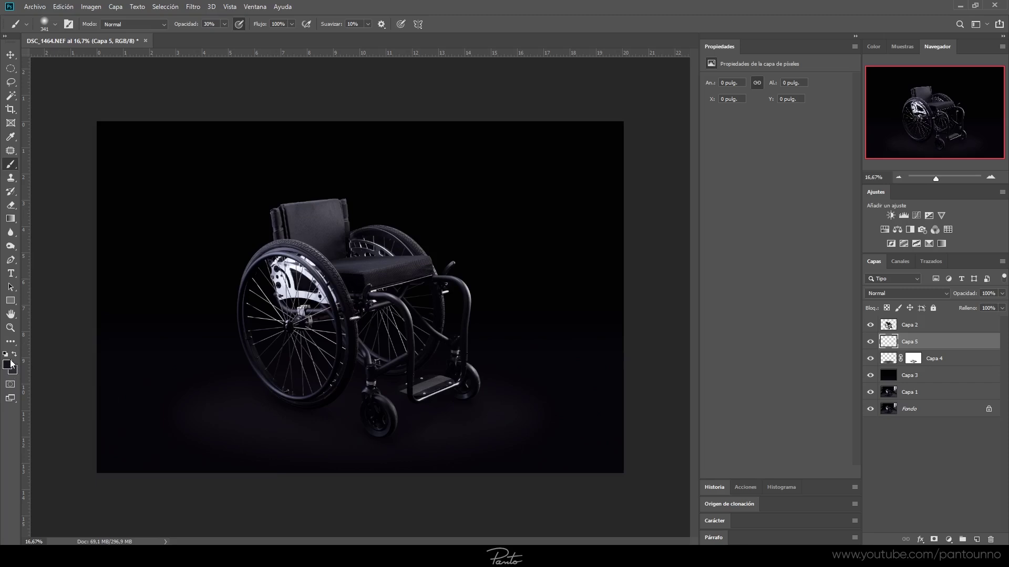
{"action": "left_click", "coordinate": [8, 364]}
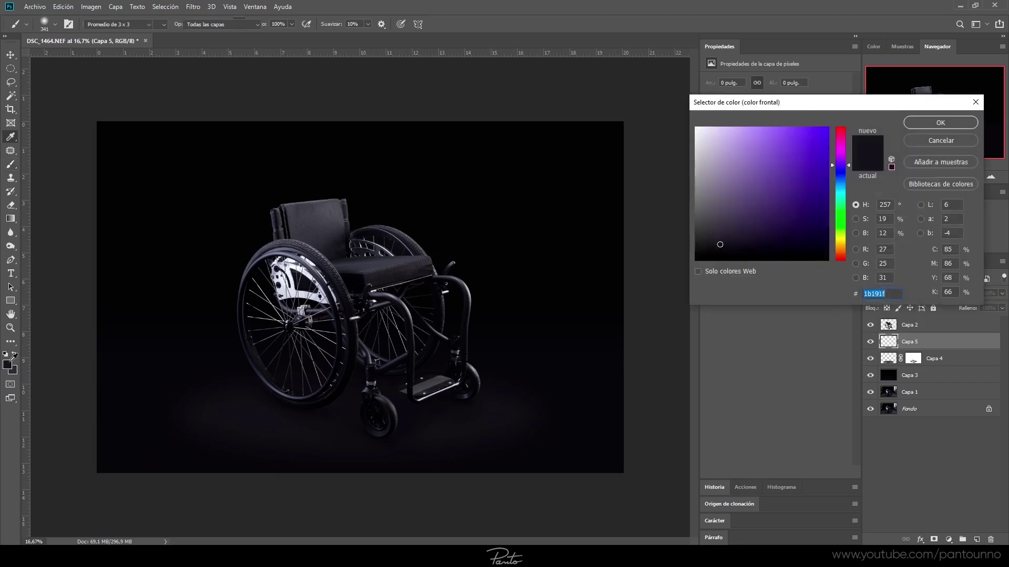
{"action": "left_click", "coordinate": [940, 123]}
- Zoom in on the wheels, hide Capa 3, Capa 1 and Fondo, and set a 57 px brush
{"action": "key", "text": "b"}
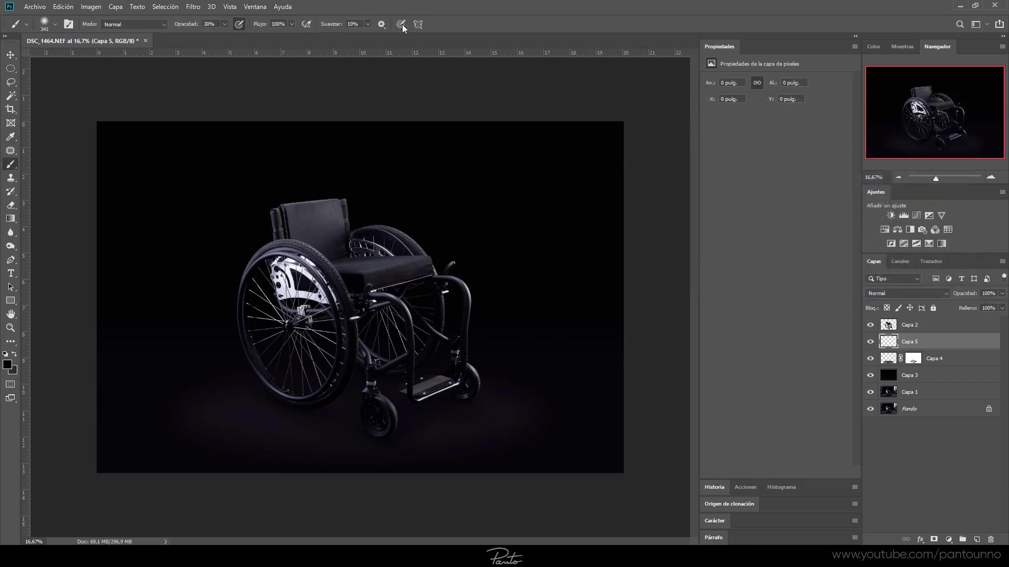
{"action": "key", "text": "ctrl+plus"}
{"action": "key", "text": "ctrl+plus"}
{"action": "left_click", "coordinate": [921, 142]}
{"action": "key", "text": "ctrl+plus"}
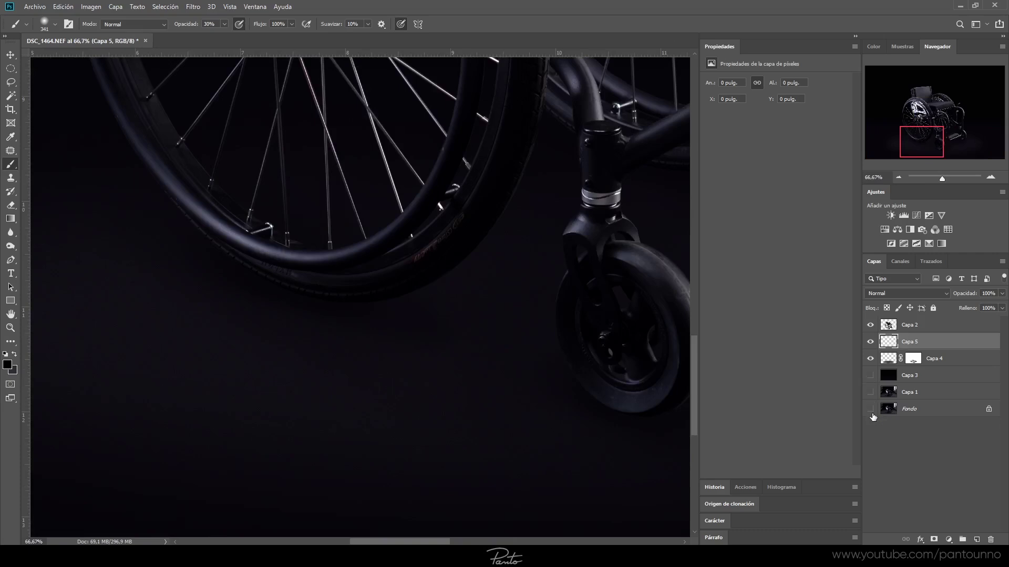
{"action": "left_click_drag", "start_coordinate": [870, 377], "coordinate": [873, 417]}
{"action": "right_click", "coordinate": [314, 282]}
{"action": "type", "text": "57"}
{"action": "key", "text": "Return"}
- Paint soft shadows under the rear tyre and both caster wheels, then reshow the background layers
{"action": "mouse_move", "coordinate": [294, 286]}
{"action": "left_mouse_down"}
{"action": "mouse_move", "coordinate": [265, 268]}
{"action": "mouse_move", "coordinate": [303, 286]}
{"action": "left_mouse_up"}
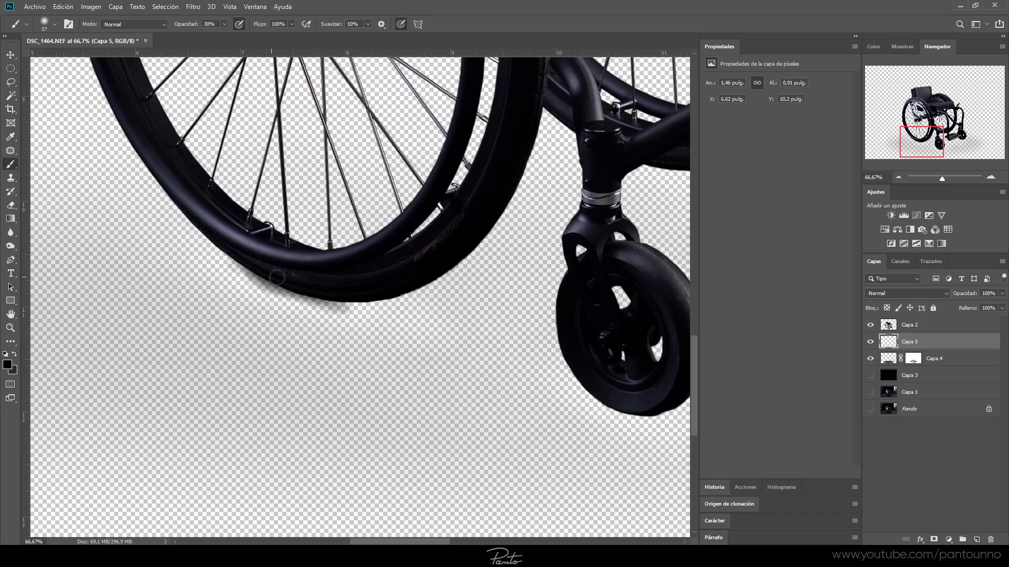
{"action": "left_click_drag", "start_coordinate": [594, 400], "coordinate": [652, 415]}
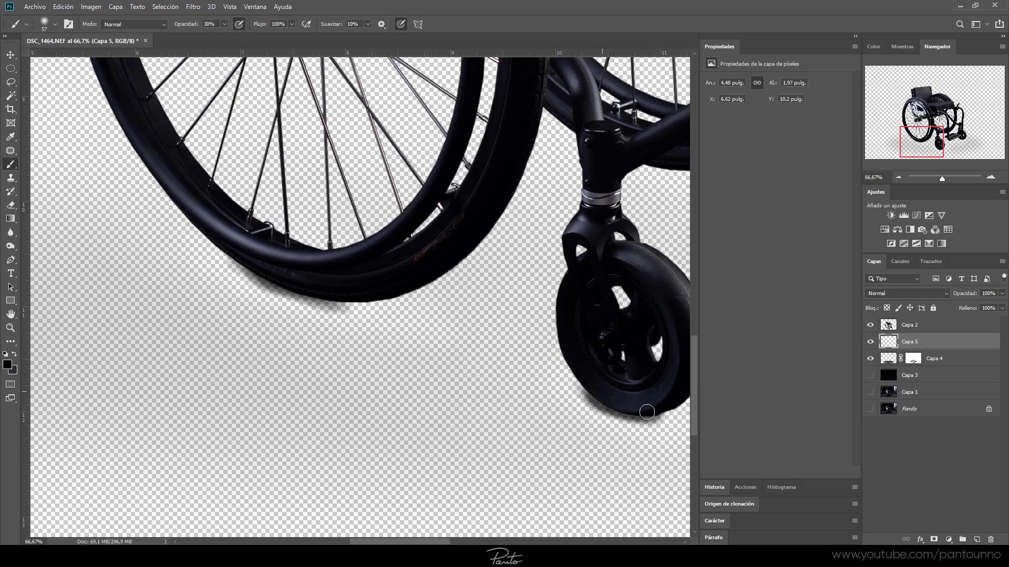
{"action": "scroll", "coordinate": [619, 298], "scroll_direction": "right", "scroll_amount": 5}
{"action": "mouse_move", "coordinate": [619, 298]}
{"action": "left_mouse_down"}
{"action": "mouse_move", "coordinate": [612, 290]}
{"action": "mouse_move", "coordinate": [672, 305]}
{"action": "left_mouse_up"}
{"action": "left_click_drag", "start_coordinate": [870, 375], "coordinate": [870, 409]}
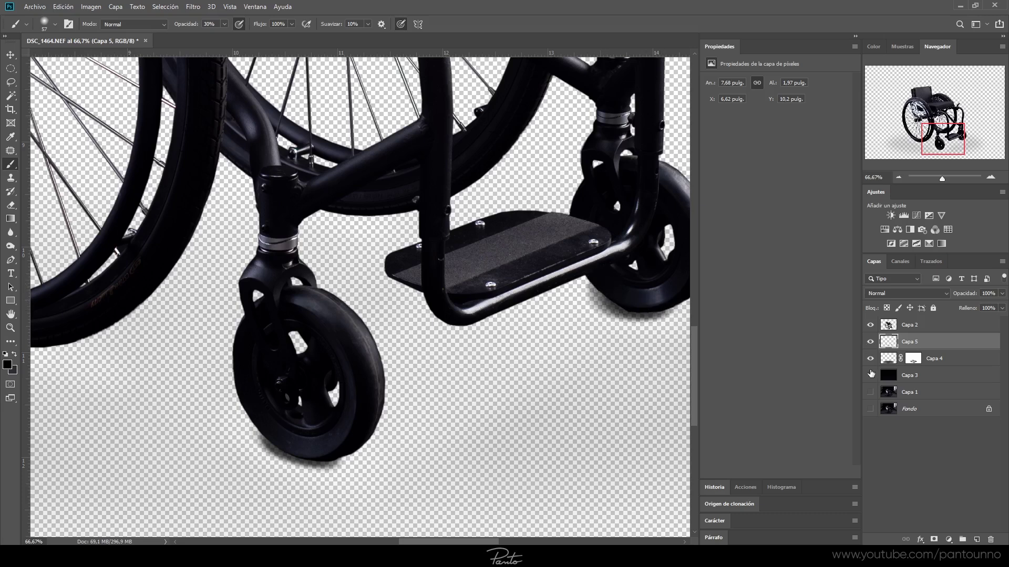
{"action": "key", "text": "ctrl+minus"}
{"action": "key", "text": "ctrl+minus"}
{"action": "key", "text": "ctrl+minus"}
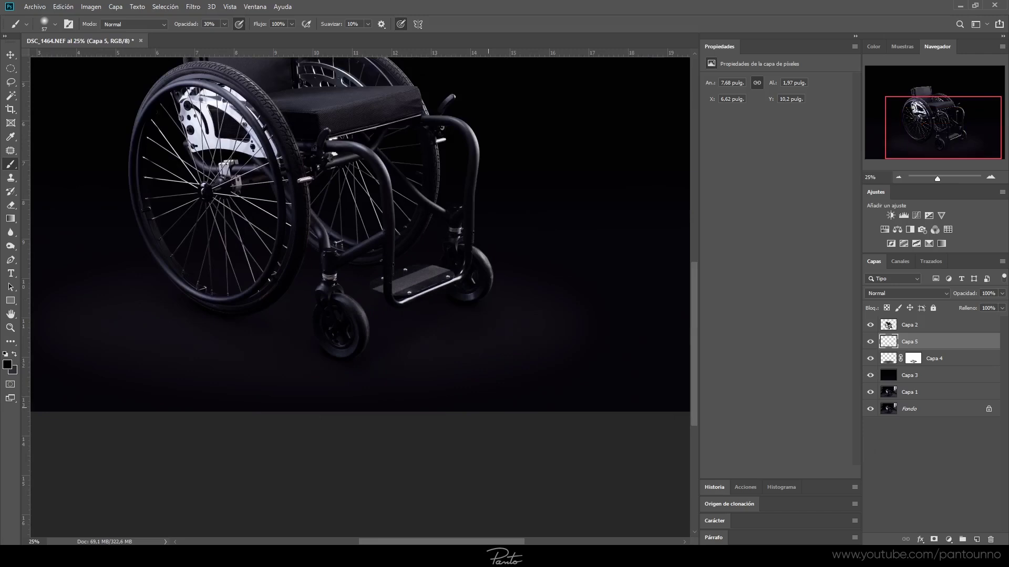
{"action": "key", "text": "ctrl+minus"}
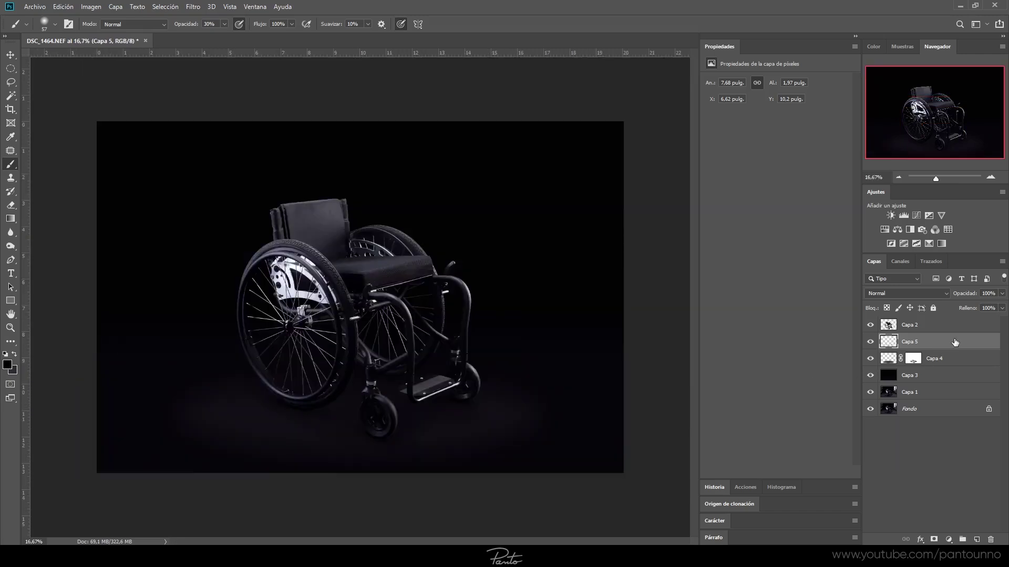
- Select the Capa 4 mask, set a 500 px brush, and feather the mask to 22.4 px
{"action": "left_click", "coordinate": [886, 362]}
{"action": "right_click", "coordinate": [157, 405]}
{"action": "left_click_drag", "start_coordinate": [262, 358], "coordinate": [266, 358]}
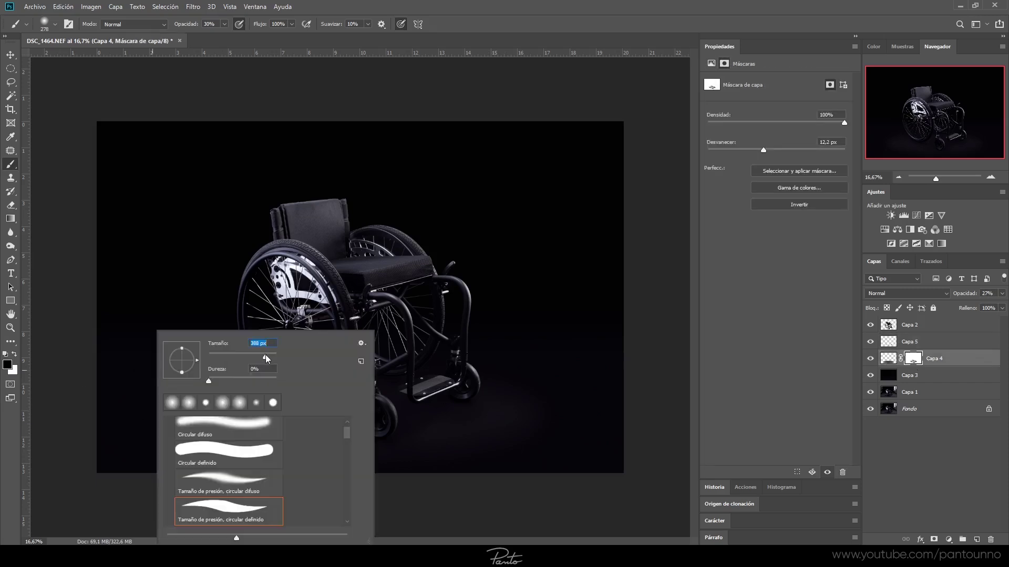
{"action": "type", "text": "500"}
{"action": "key", "text": "Return"}
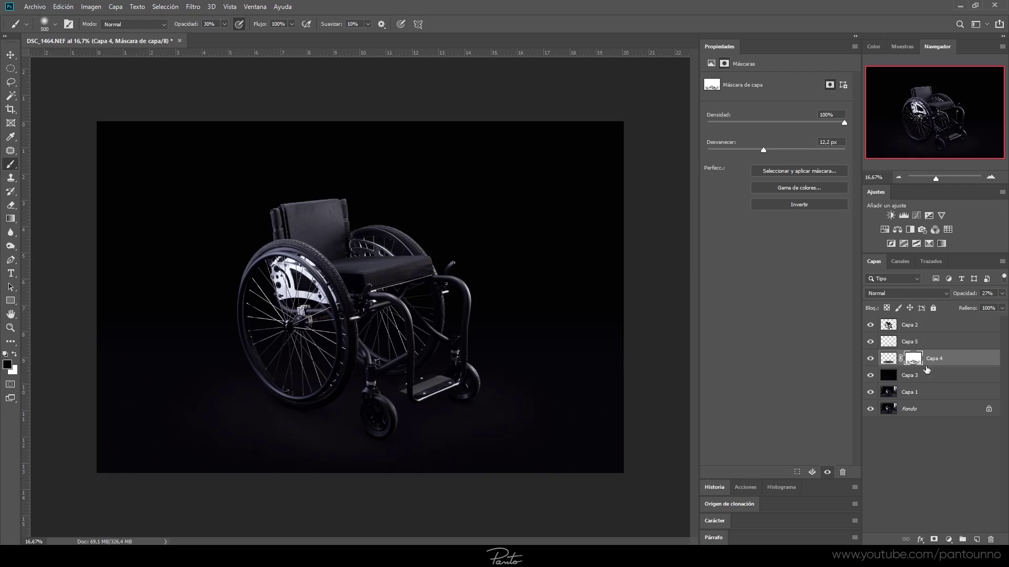
{"action": "left_click_drag", "start_coordinate": [763, 151], "coordinate": [769, 151]}
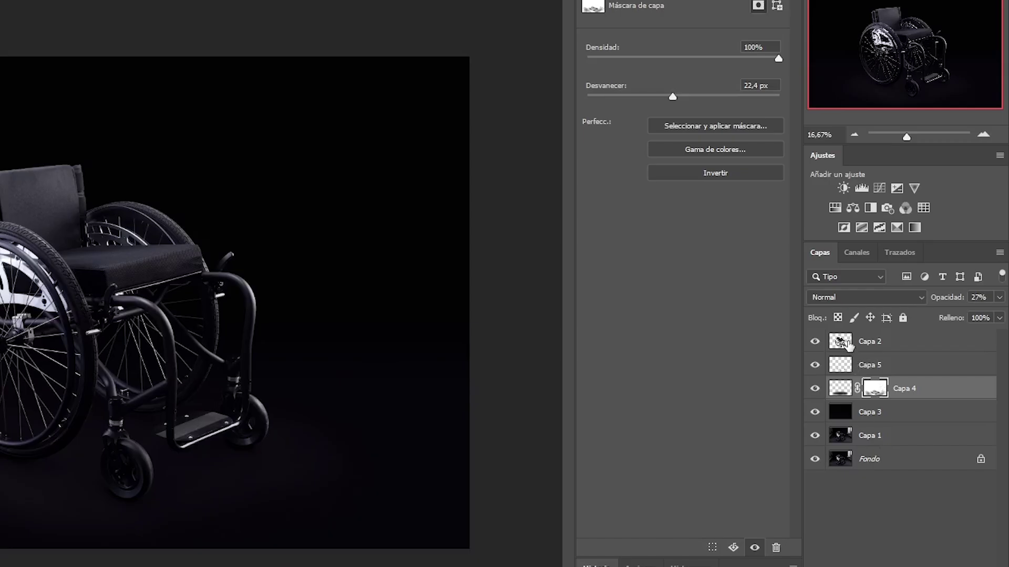
{"action": "left_click", "coordinate": [893, 326]}
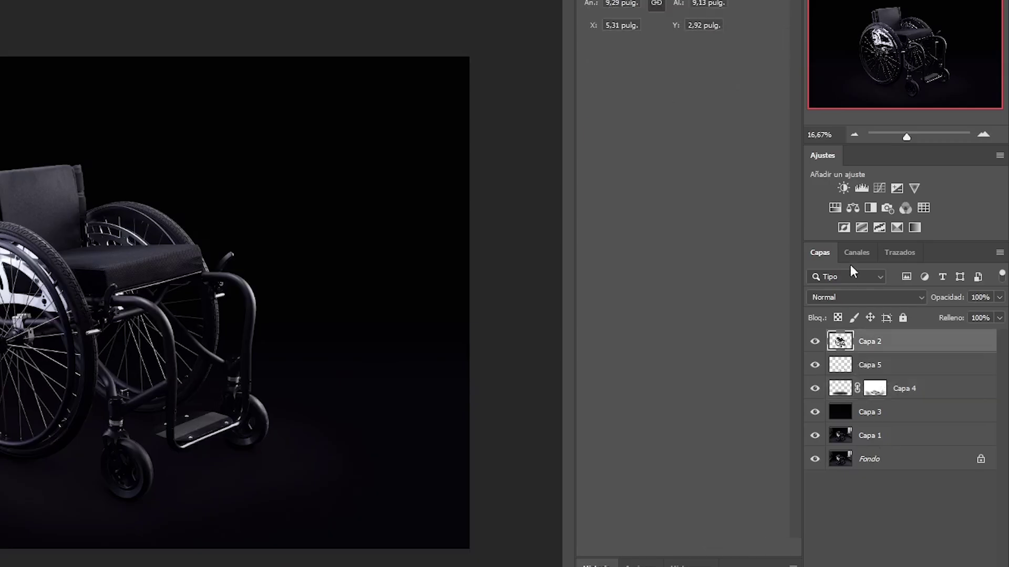
- Add a Curves adjustment clipped to Capa 2 and bend its curve to darken the wheelchair
{"action": "left_click", "coordinate": [878, 189]}
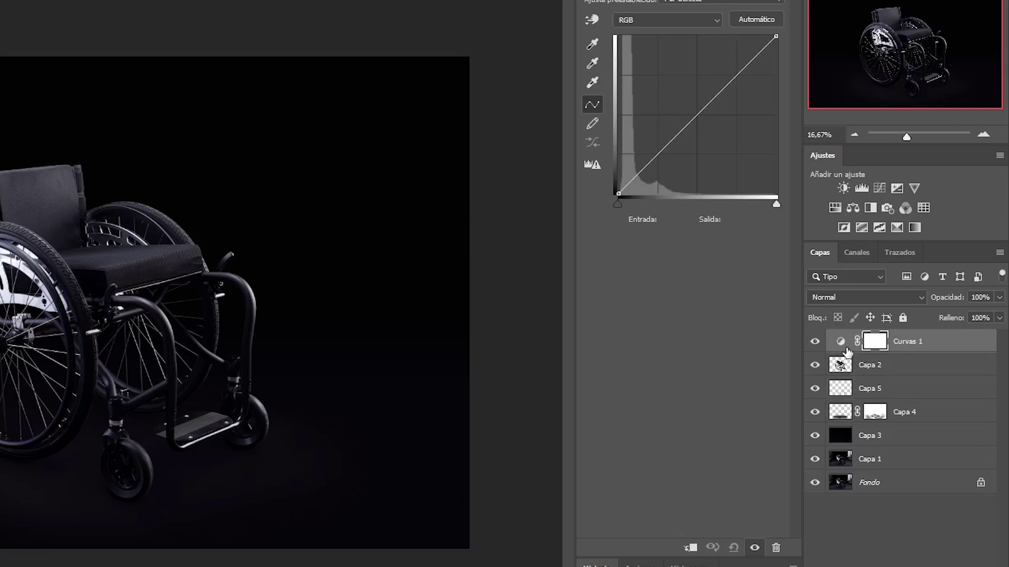
{"action": "key", "text": "alt"}
{"action": "left_click", "coordinate": [842, 344], "text": "alt"}
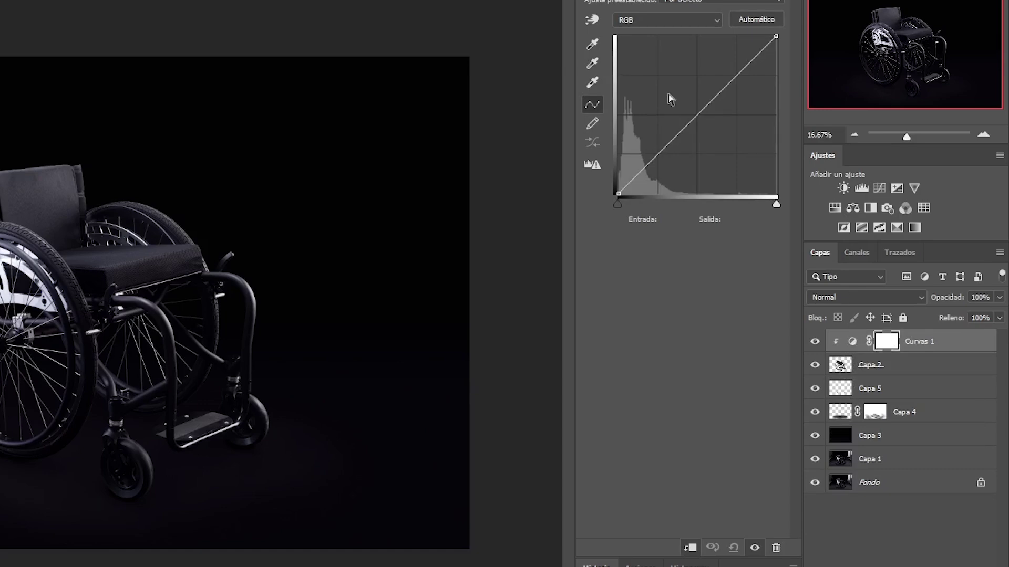
{"action": "left_click", "coordinate": [694, 122]}
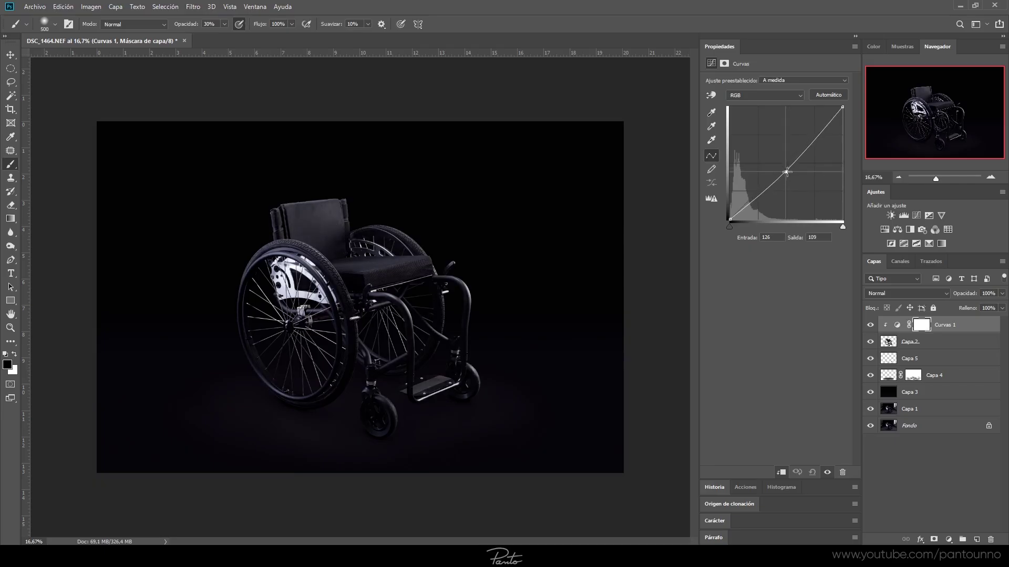
- Hide the Curvas 1 effect on its mask and paint it back over the backrest edge
{"action": "left_click", "coordinate": [920, 326]}
{"action": "key", "text": "x"}
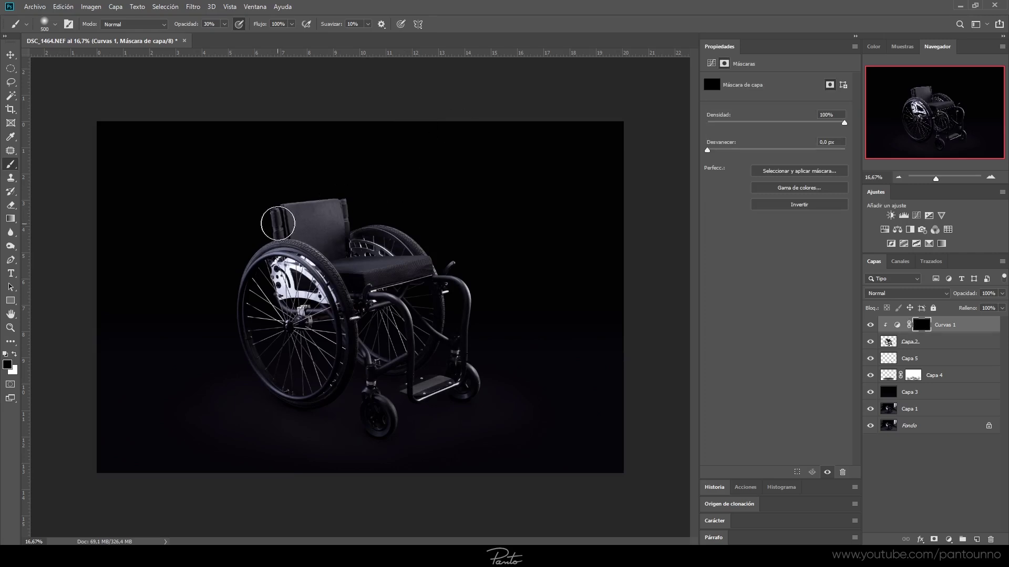
{"action": "left_click_drag", "start_coordinate": [242, 240], "coordinate": [353, 177]}
{"action": "right_click", "coordinate": [315, 215]}
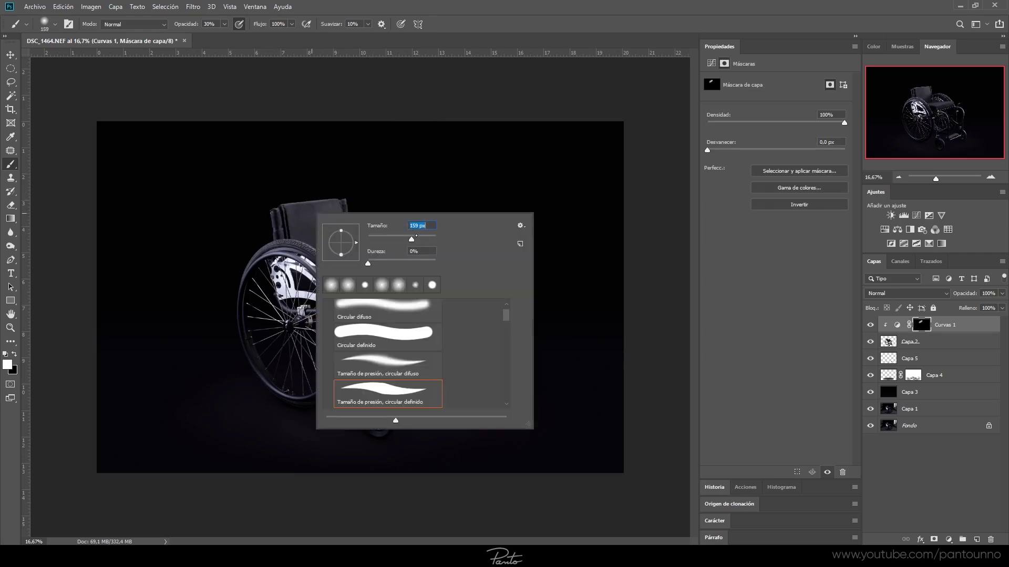
{"action": "left_click_drag", "start_coordinate": [415, 237], "coordinate": [419, 237]}
{"action": "left_click", "coordinate": [285, 209]}
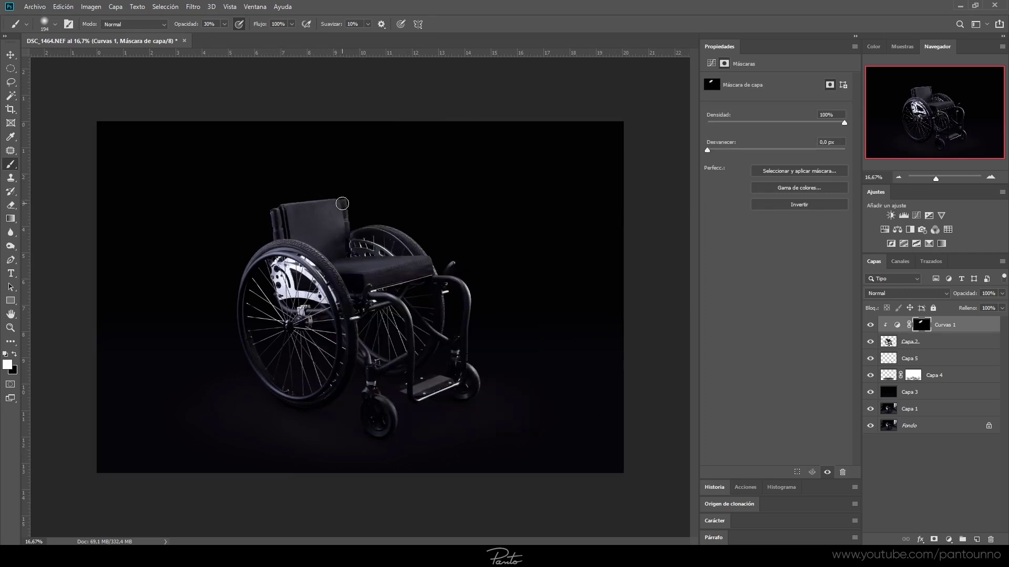
- Switch the mask brush to black and shrink it to 68 px
{"action": "scroll", "coordinate": [348, 200], "scroll_direction": "up", "scroll_amount": 2}
{"action": "scroll", "coordinate": [451, 281], "scroll_direction": "up", "scroll_amount": 1}
{"action": "right_click", "coordinate": [409, 273]}
{"action": "key", "text": "x"}
{"action": "mouse_move", "coordinate": [504, 294]}
{"action": "left_mouse_down"}
{"action": "mouse_move", "coordinate": [473, 295]}
{"action": "mouse_move", "coordinate": [486, 287]}
{"action": "left_mouse_up"}
{"action": "right_click", "coordinate": [464, 254]}
{"action": "key", "text": "Return"}
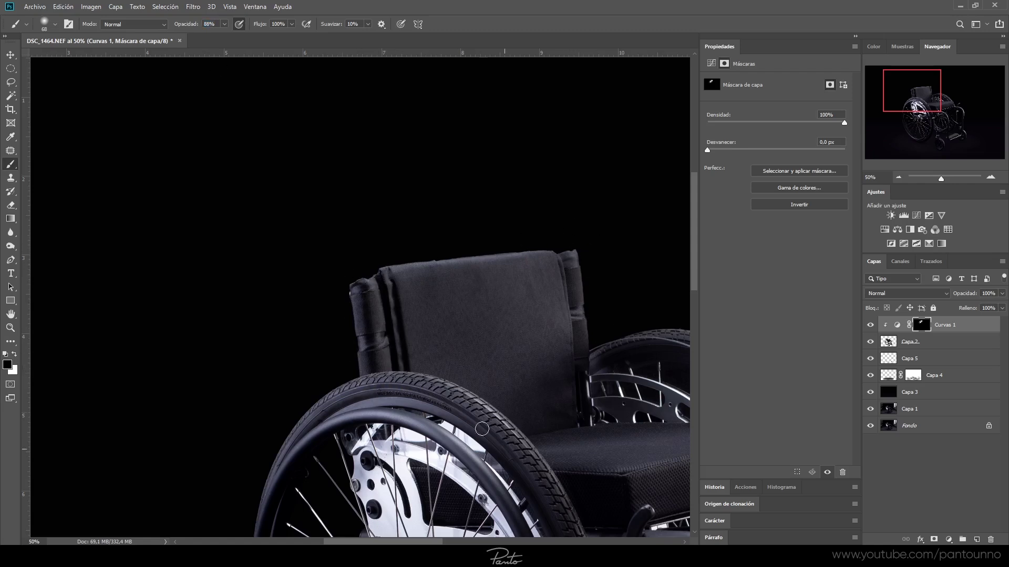
- Add a brightening Curves 2 layer with an inverted mask, and set the brush to 85 px
{"action": "left_click", "coordinate": [916, 216]}
{"action": "left_click_drag", "start_coordinate": [773, 175], "coordinate": [773, 162]}
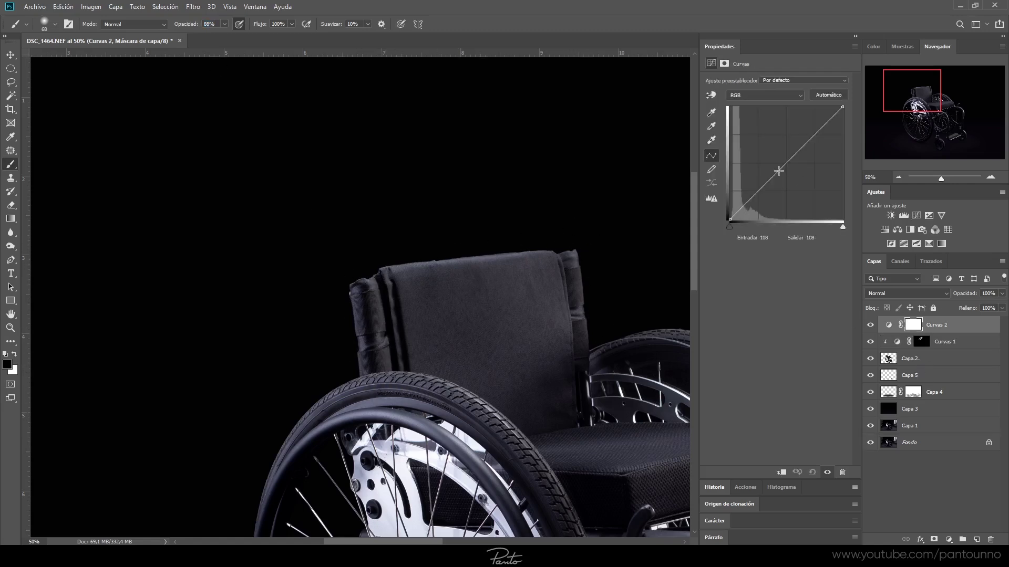
{"action": "left_click", "coordinate": [913, 325]}
{"action": "key", "text": "ctrl+i"}
{"action": "right_click", "coordinate": [331, 347]}
{"action": "left_click_drag", "start_coordinate": [408, 357], "coordinate": [413, 357]}
{"action": "key", "text": "Return"}
- Clip Curves 2 to the wheelchair, then paint its mask over the rear tire, frame tube and side plate
{"action": "left_click_drag", "start_coordinate": [334, 301], "coordinate": [460, 432]}
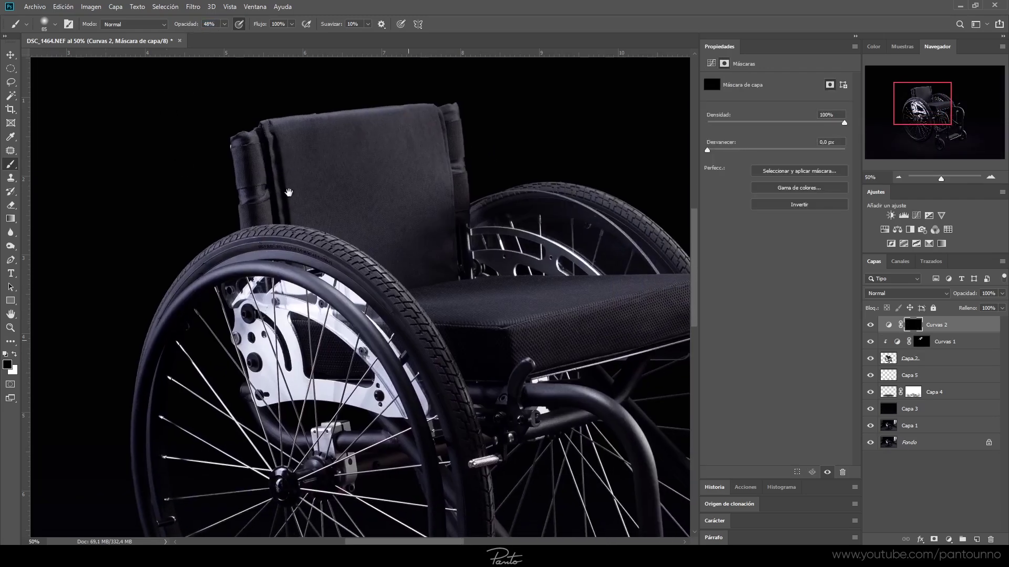
{"action": "left_click_drag", "start_coordinate": [410, 318], "coordinate": [438, 383]}
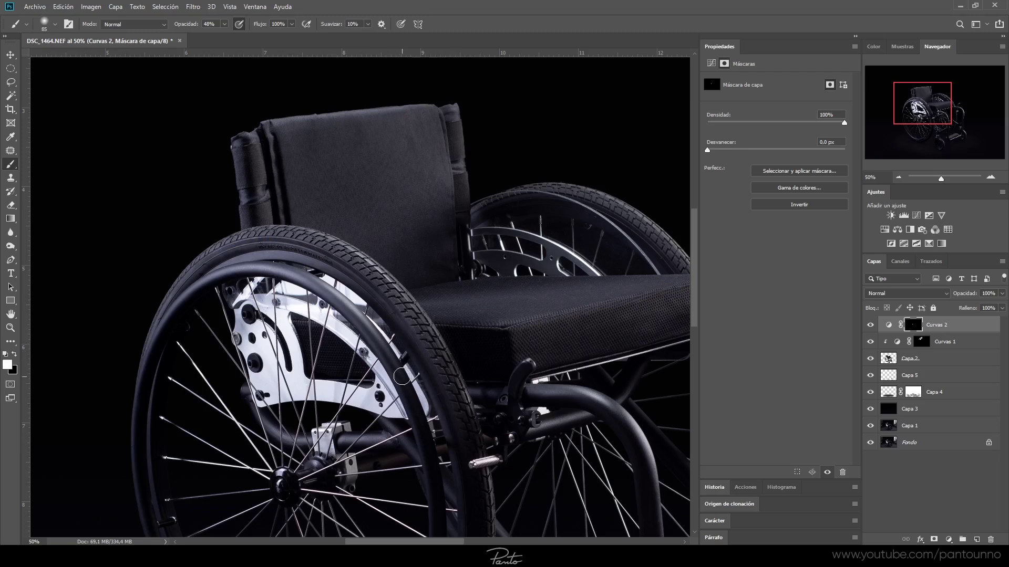
{"action": "key", "text": "ctrl+alt+g"}
{"action": "key", "text": "alt+bracketleft"}
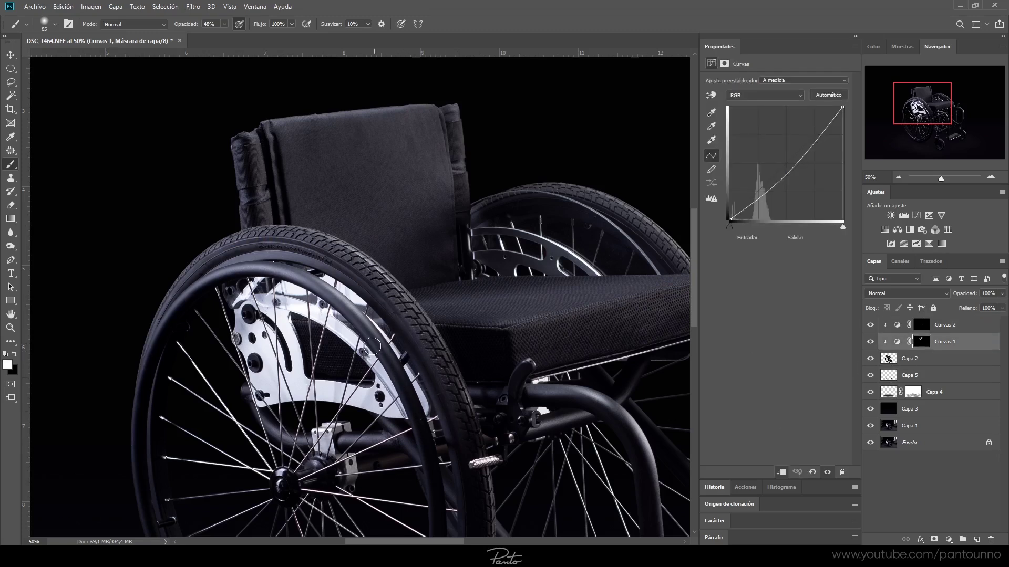
{"action": "left_click", "coordinate": [921, 324]}
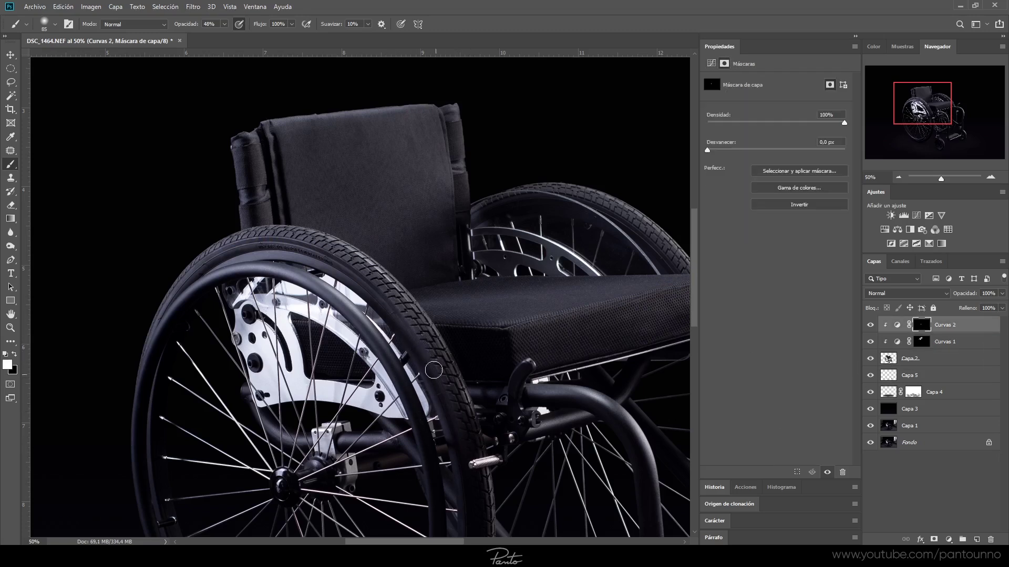
{"action": "left_click_drag", "start_coordinate": [542, 420], "coordinate": [569, 429]}
{"action": "left_click_drag", "start_coordinate": [540, 391], "coordinate": [572, 391]}
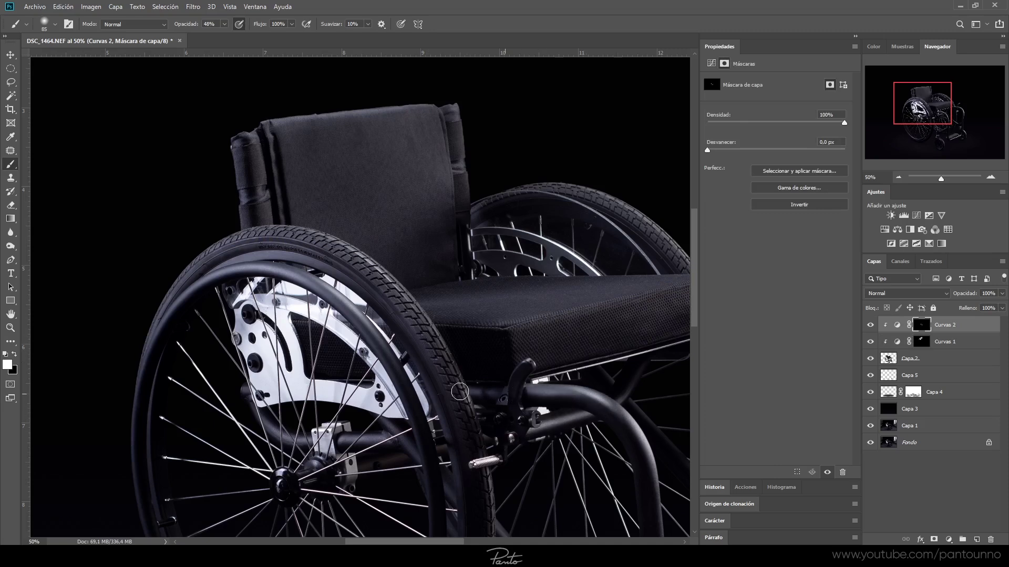
{"action": "left_click_drag", "start_coordinate": [479, 259], "coordinate": [479, 236]}
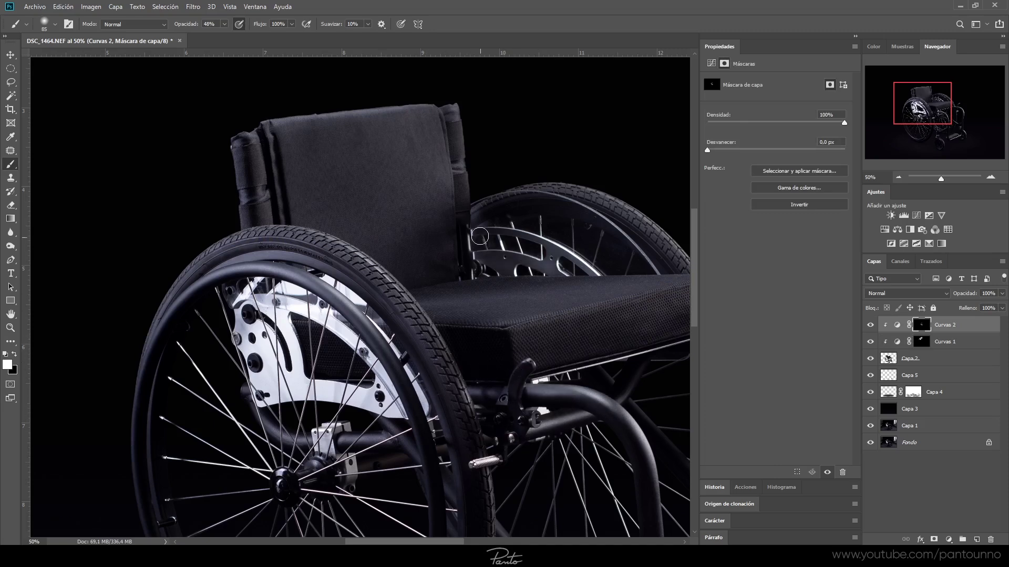
- Brighten the small front wheel's tire and hub, then zoom out to the whole image
{"action": "left_click_drag", "start_coordinate": [583, 199], "coordinate": [563, 263]}
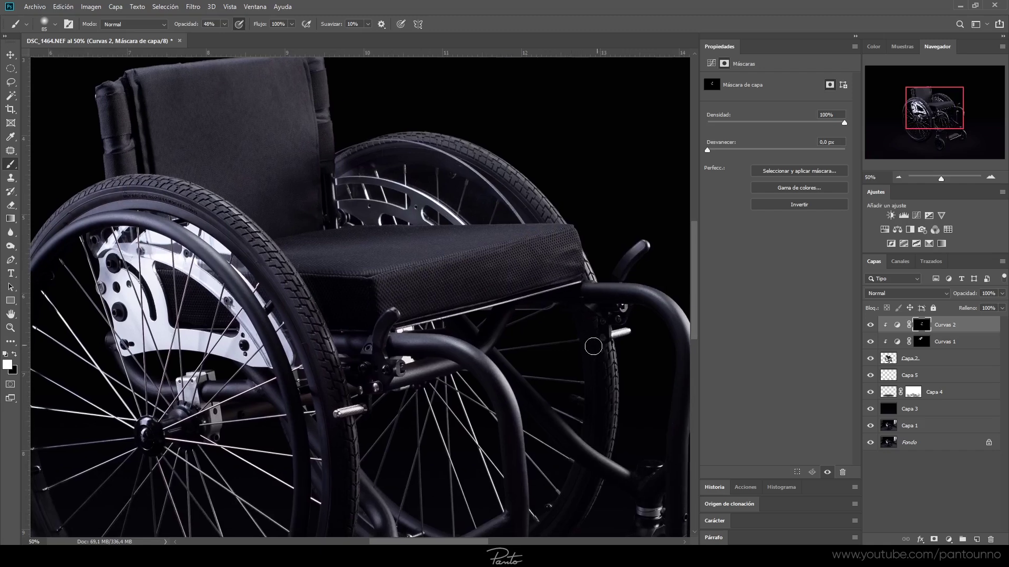
{"action": "left_click_drag", "start_coordinate": [593, 347], "coordinate": [298, 376]}
{"action": "left_click_drag", "start_coordinate": [382, 484], "coordinate": [386, 330]}
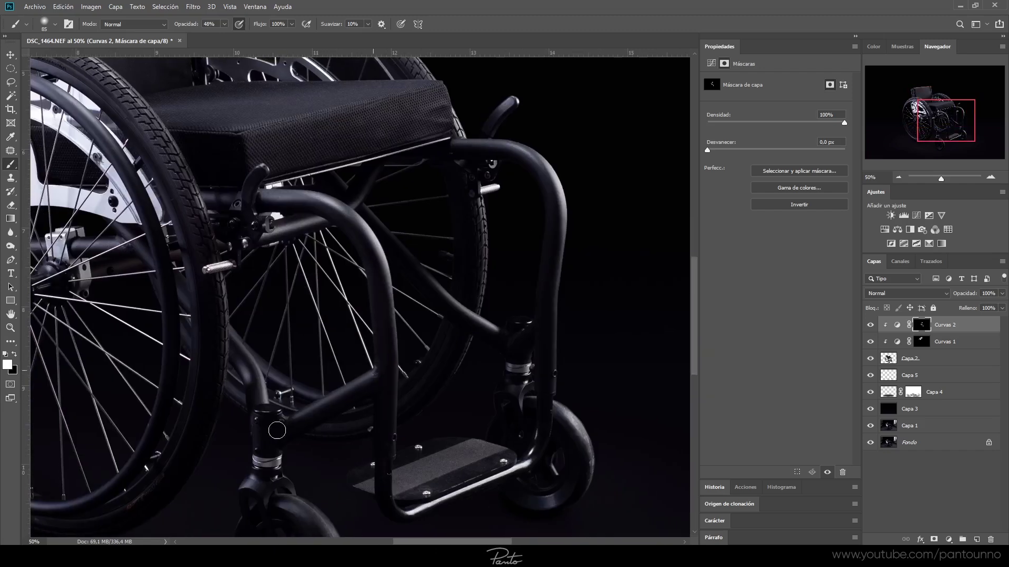
{"action": "scroll", "coordinate": [236, 368], "scroll_direction": "down", "scroll_amount": 3}
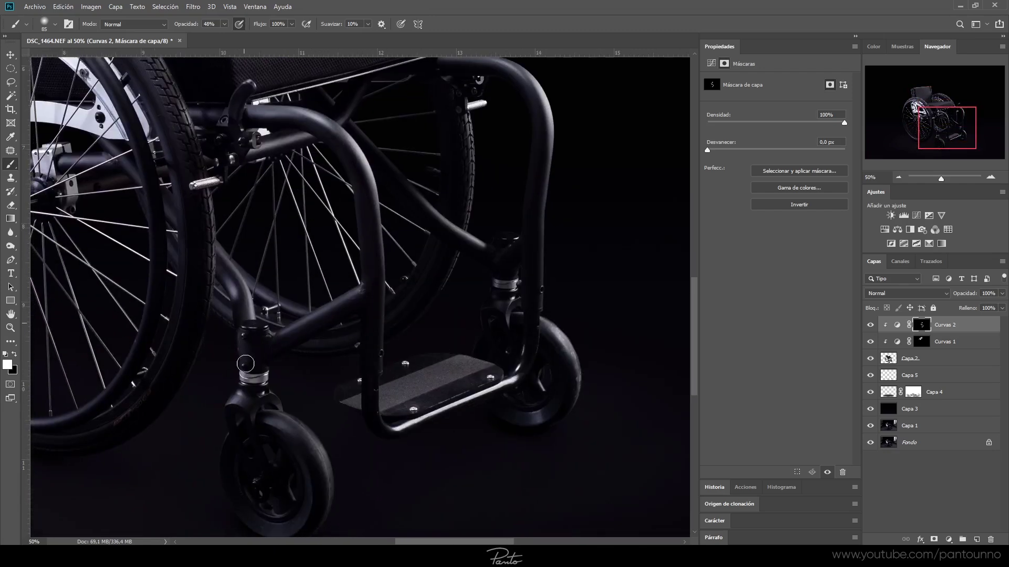
{"action": "scroll", "coordinate": [274, 422], "scroll_direction": "down", "scroll_amount": 2}
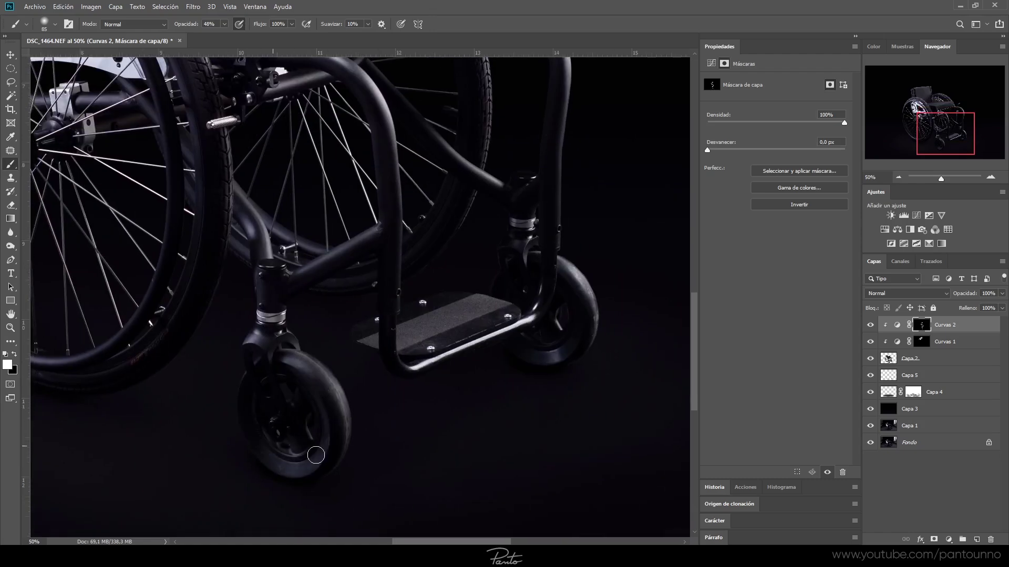
{"action": "left_click_drag", "start_coordinate": [579, 300], "coordinate": [569, 346]}
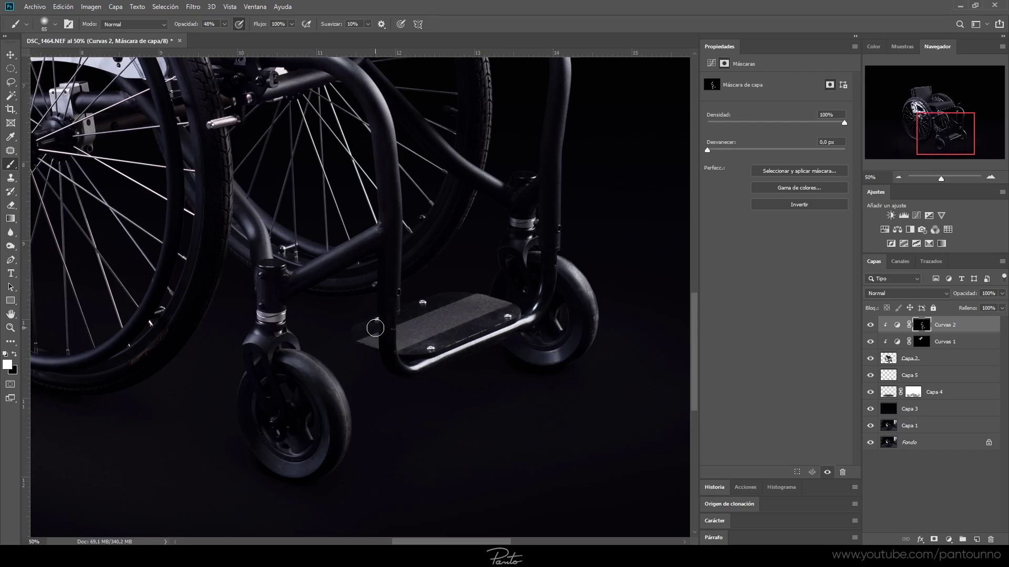
{"action": "mouse_move", "coordinate": [373, 265]}
{"action": "left_mouse_down"}
{"action": "mouse_move", "coordinate": [507, 259]}
{"action": "mouse_move", "coordinate": [320, 352]}
{"action": "left_mouse_up"}
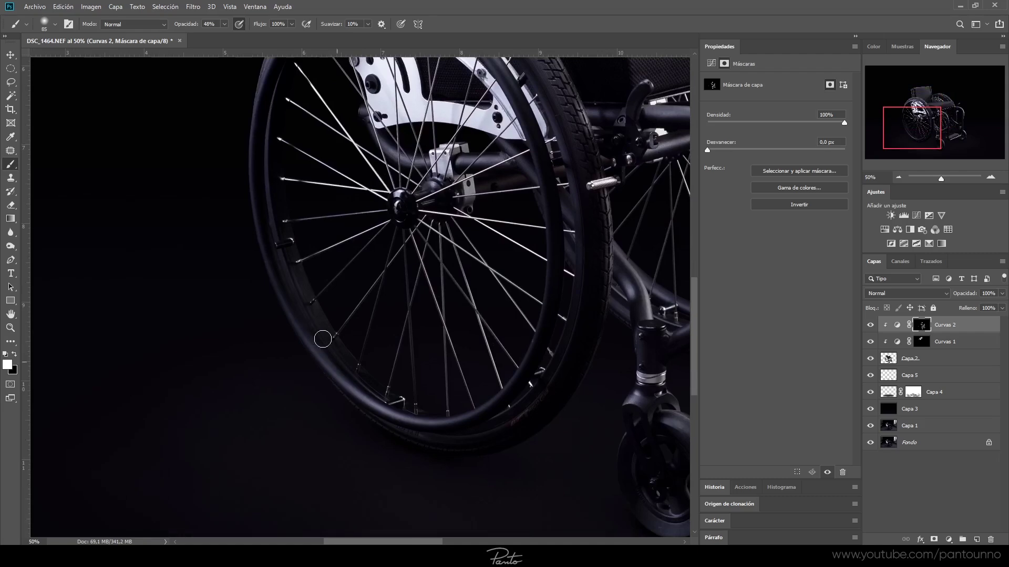
{"action": "key", "text": "ctrl+minus"}
{"action": "key", "text": "ctrl+minus"}
{"action": "key", "text": "ctrl+minus"}
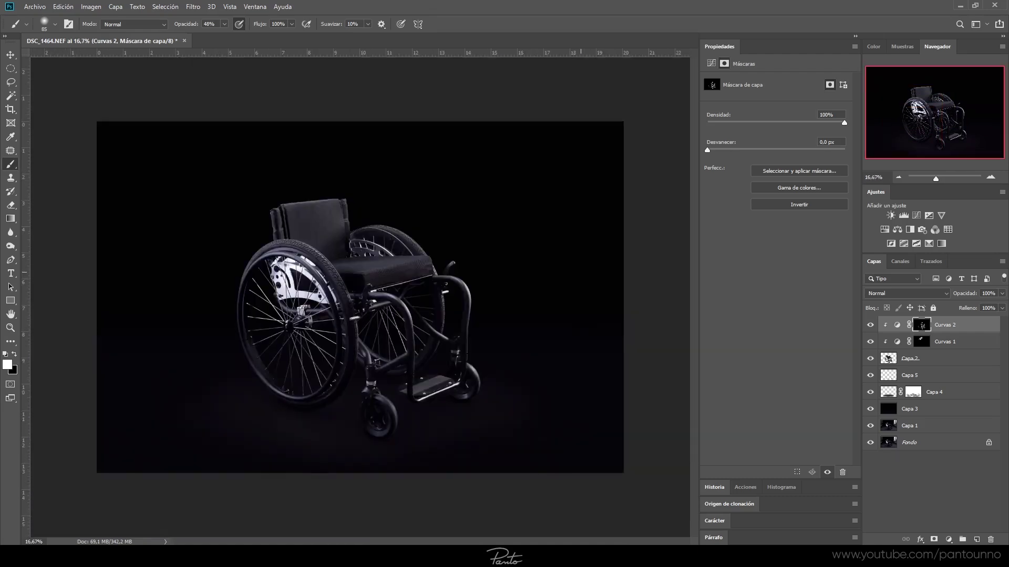
- Toggle Curvas 2, Curvas 1 and the original photo to compare before and after
{"action": "left_click", "coordinate": [870, 325]}
{"action": "left_click", "coordinate": [870, 325]}
{"action": "left_click", "coordinate": [870, 342]}
{"action": "left_click", "coordinate": [870, 342]}
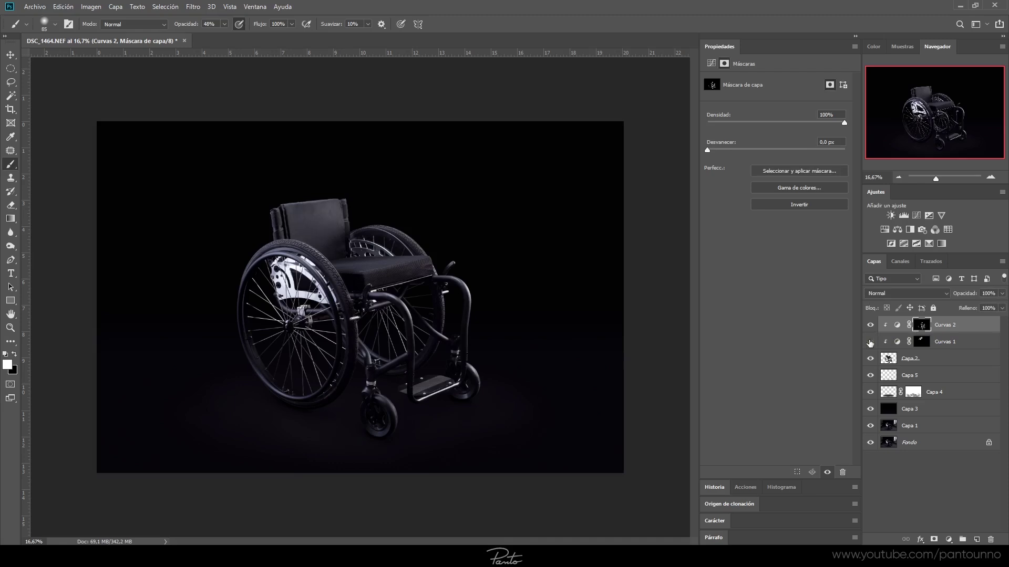
{"action": "left_click", "coordinate": [870, 442], "text": "alt"}
{"action": "left_click", "coordinate": [870, 443], "text": "alt"}
{"action": "left_click", "coordinate": [870, 443], "text": "alt"}
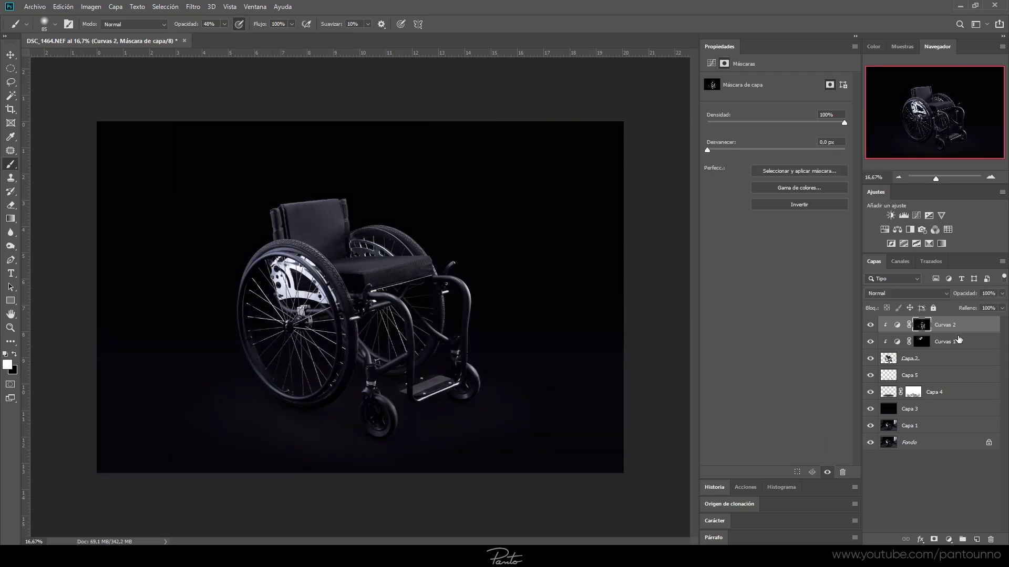
- Save the document as a Photoshop file named Edicion.psd
{"action": "key", "text": "ctrl+shift+s"}
{"action": "type", "text": "Edi"}
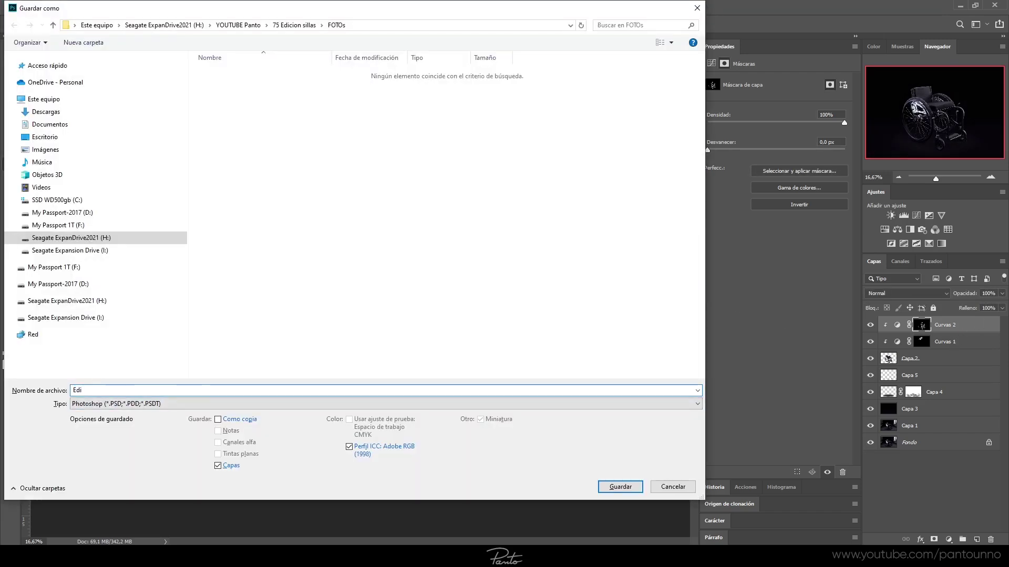
{"action": "type", "text": "cion"}
{"action": "key", "text": "Return"}
{"action": "key", "text": "Return"}
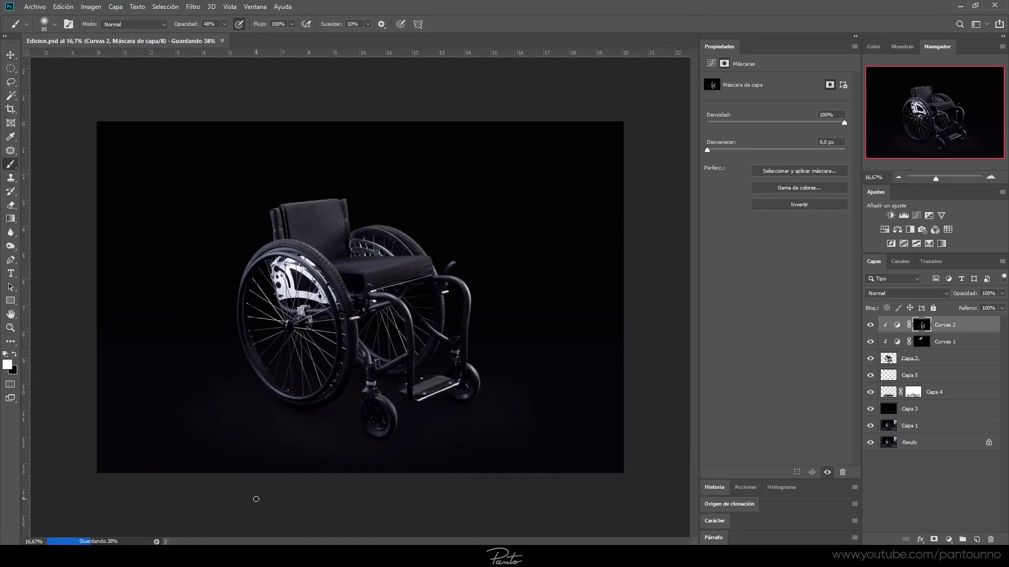